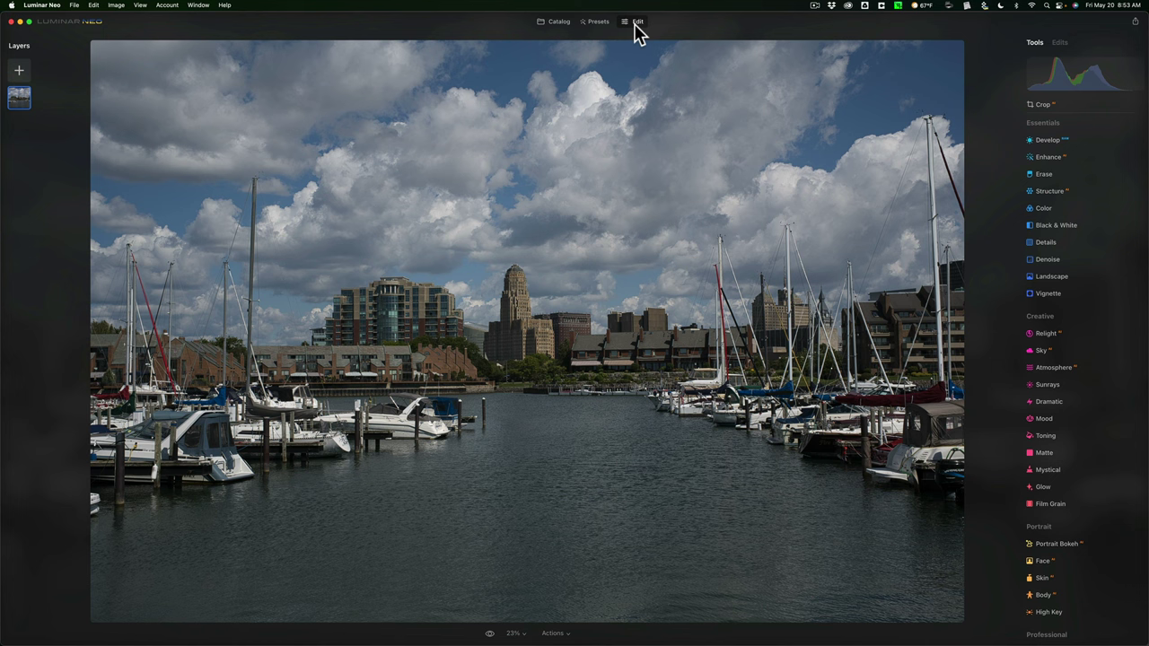
Try Crop AI and Horizon Alignment on the marina photo, then reset the crop
click(1037, 105)
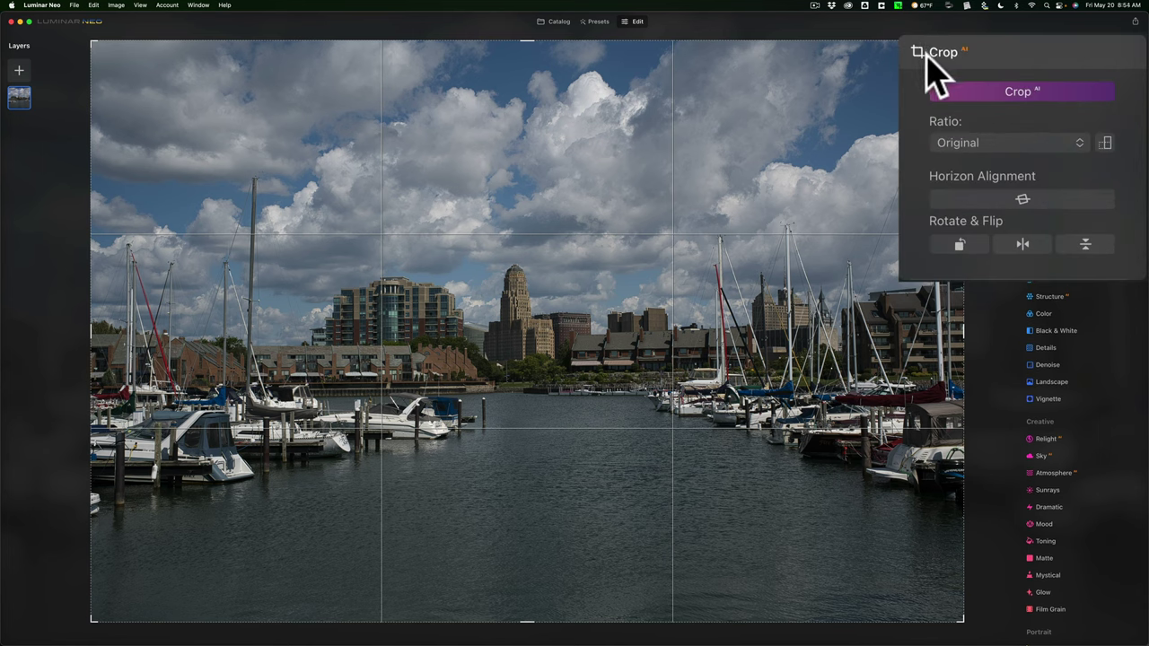
click(1030, 92)
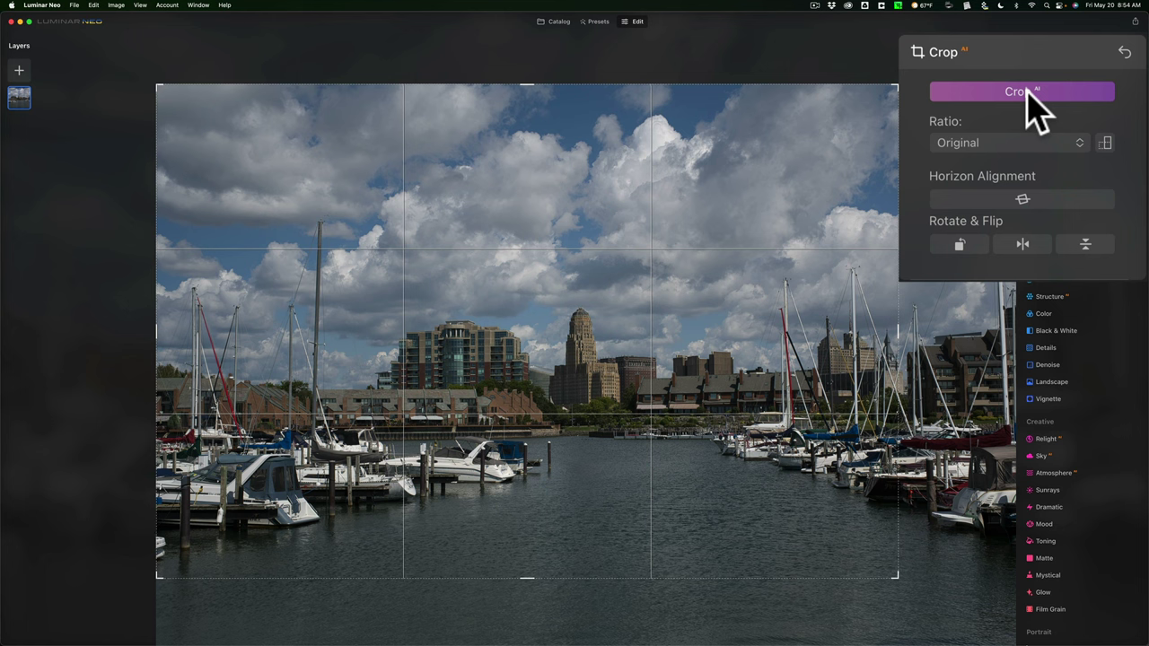
click(1123, 52)
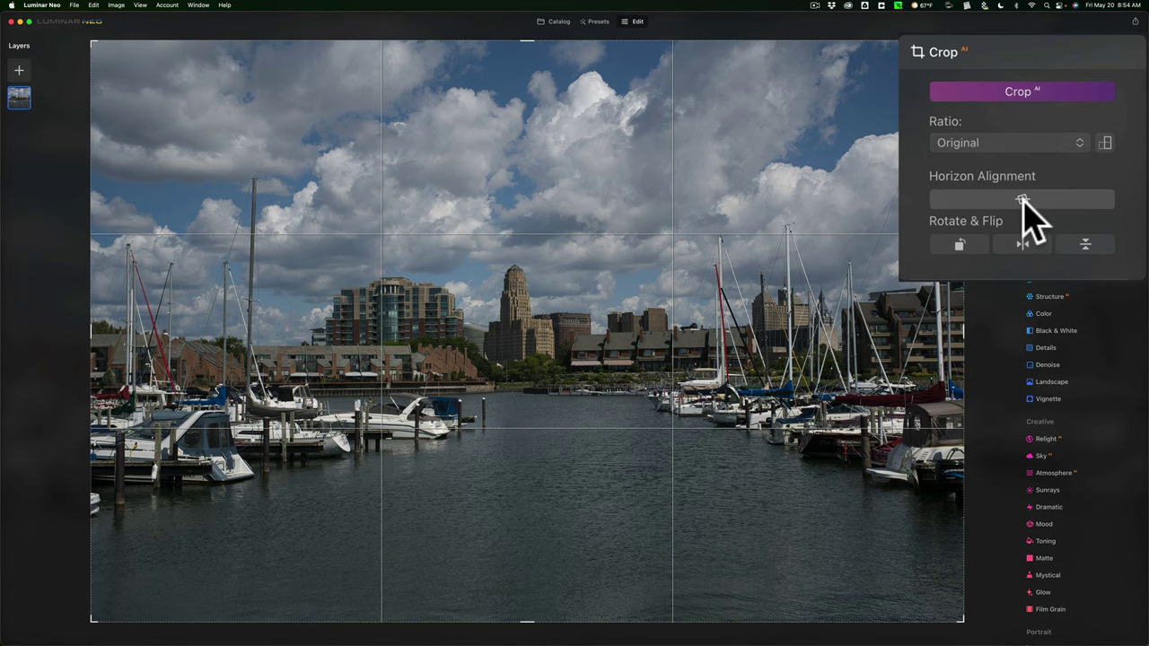
drag(1022, 200, 1024, 200)
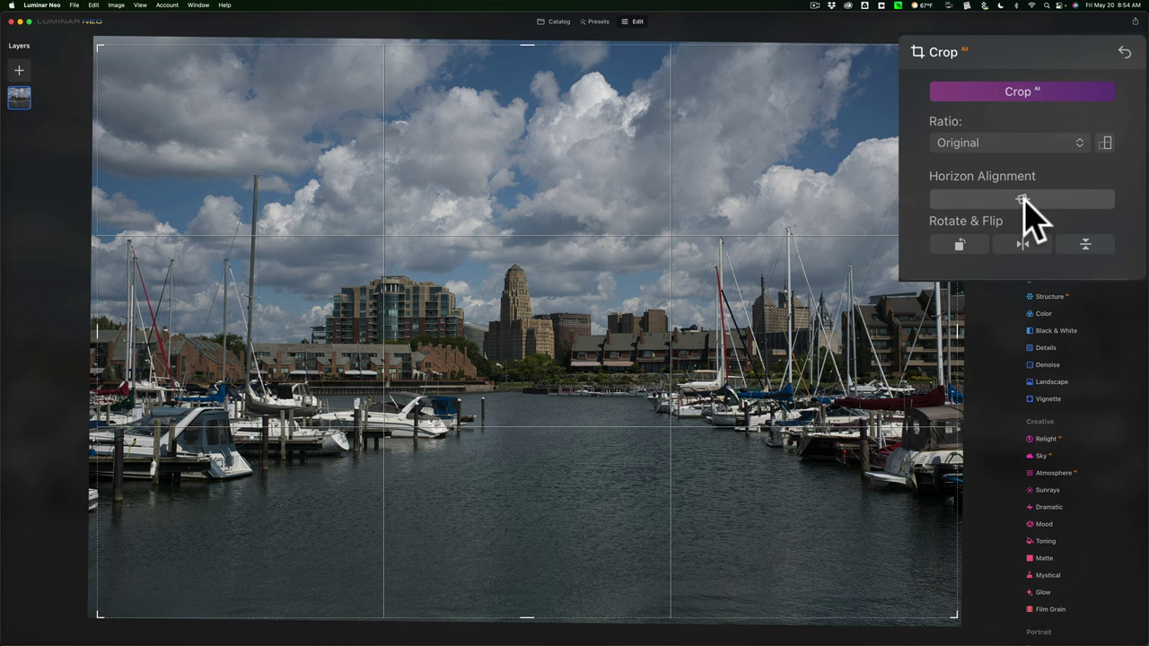
click(1124, 52)
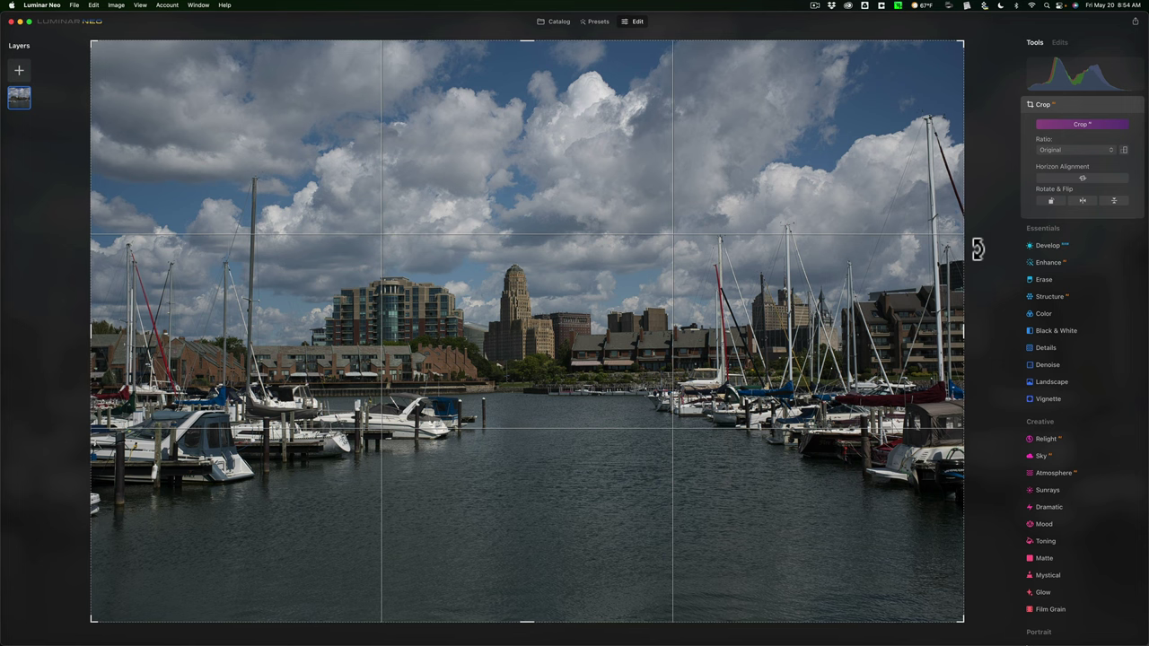
Rotate the photo about 0.36° to level it and apply the crop
drag(978, 249, 977, 251)
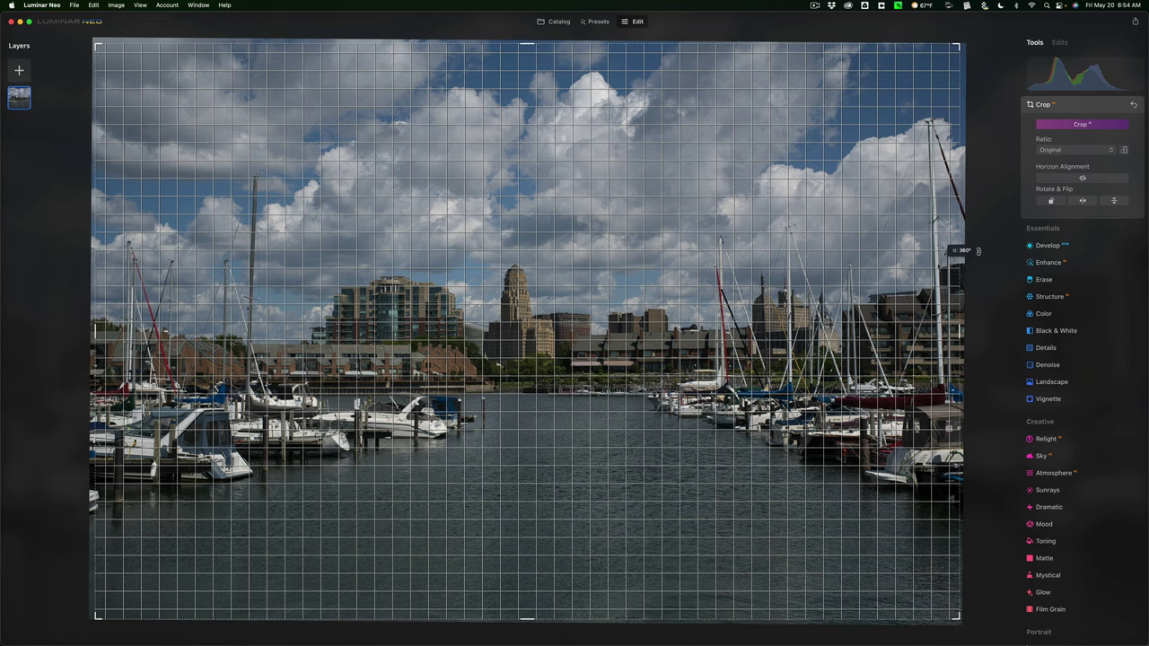
drag(977, 250, 978, 249)
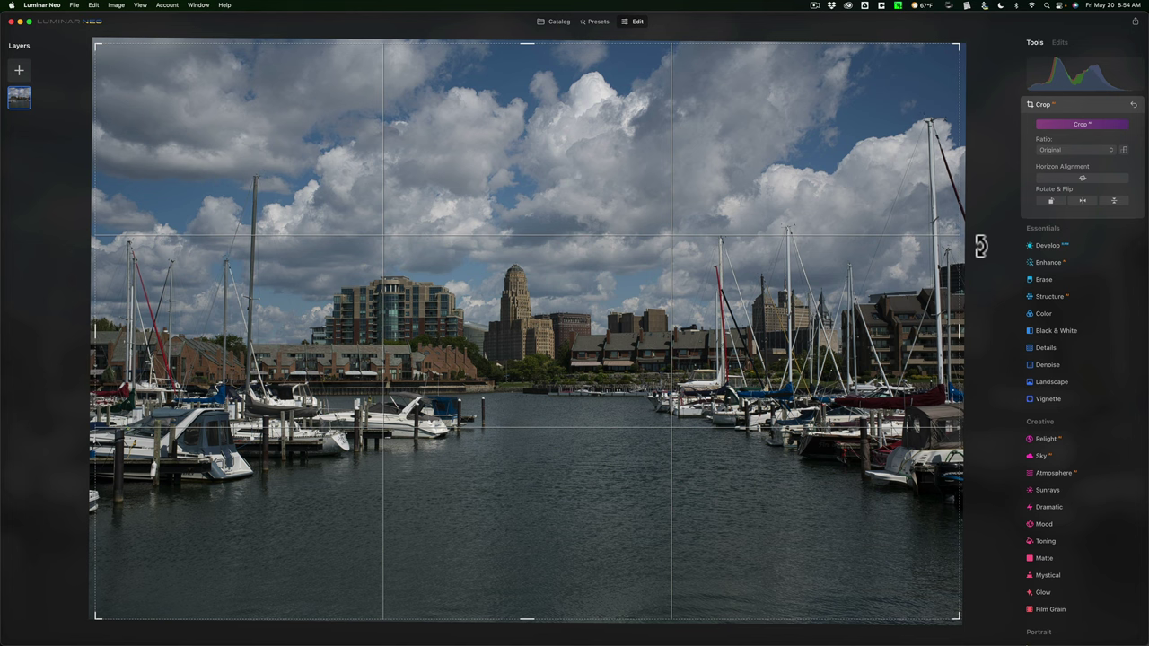
click(1082, 124)
click(1077, 102)
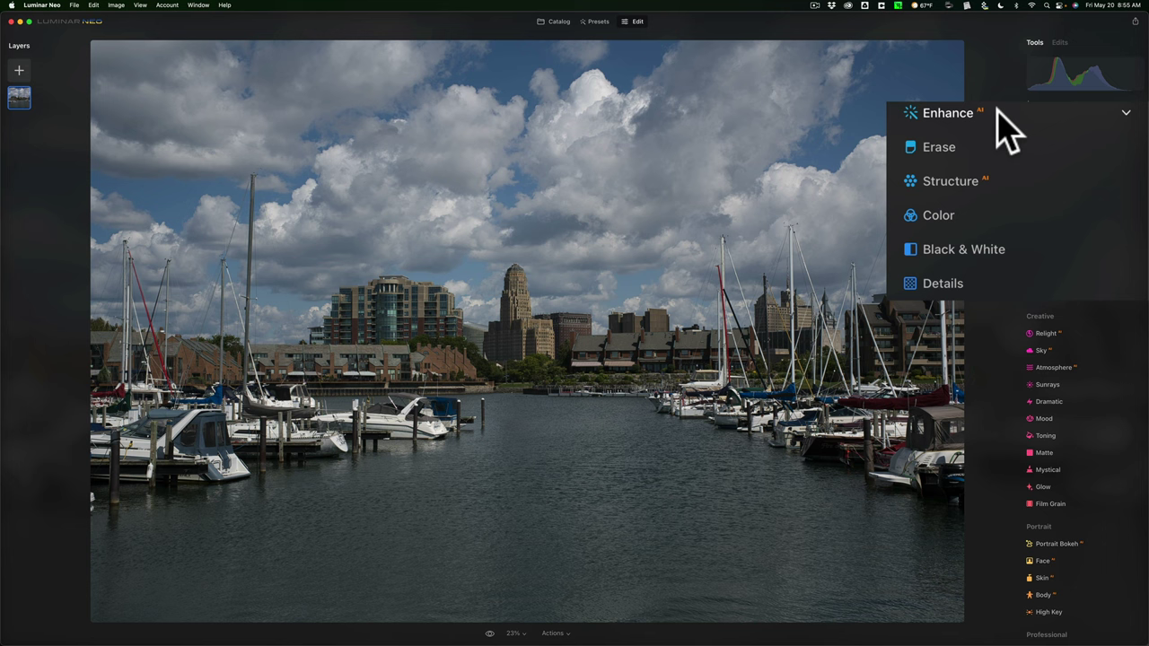
click(1068, 156)
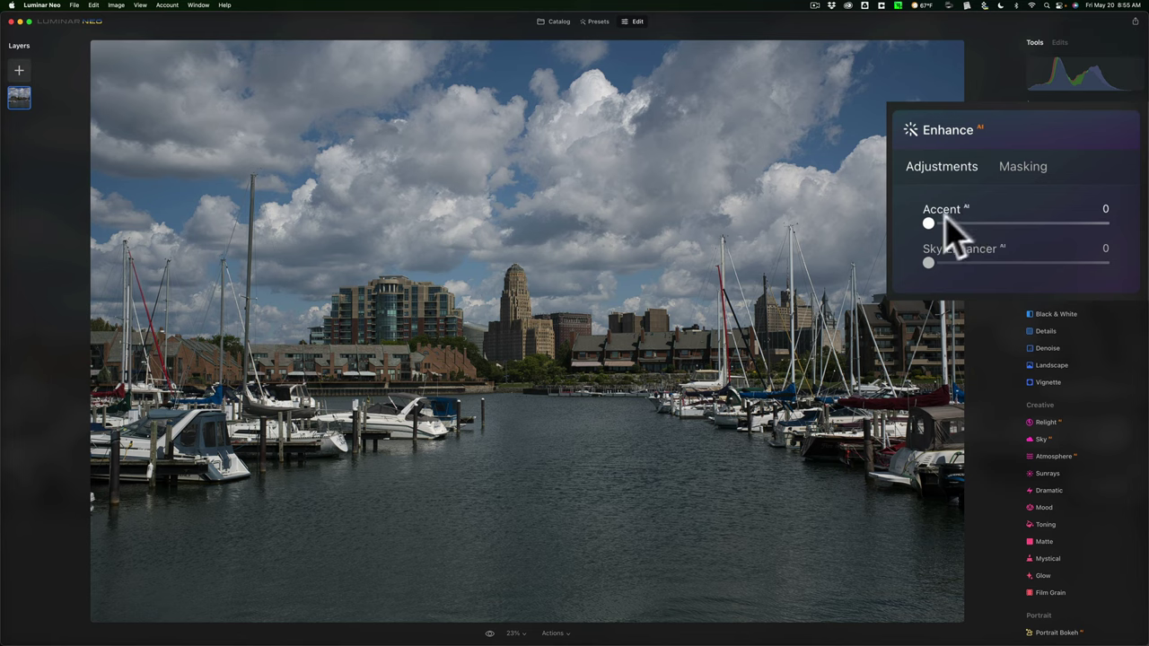
drag(928, 224, 1023, 224)
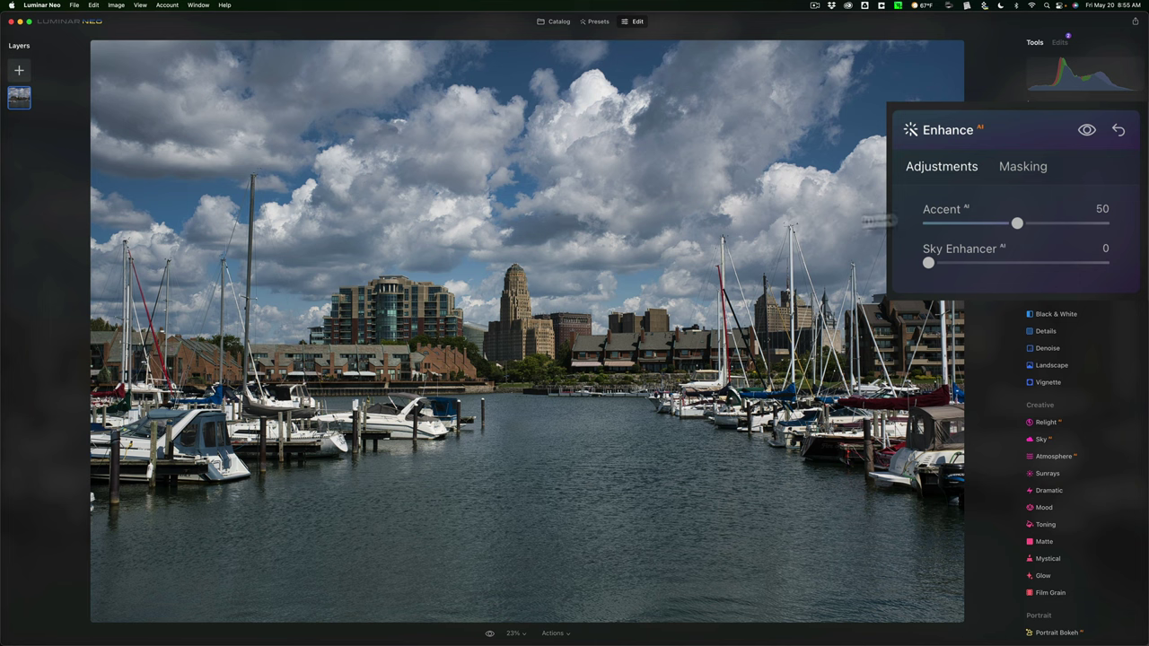
drag(929, 263, 1007, 264)
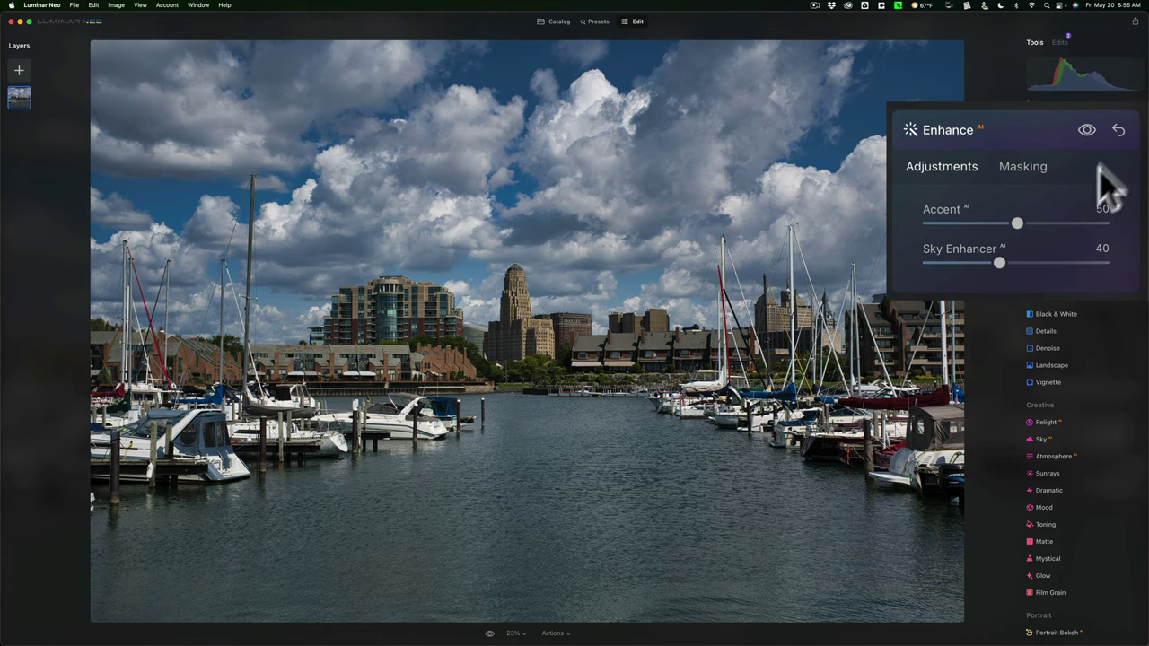
click(1119, 130)
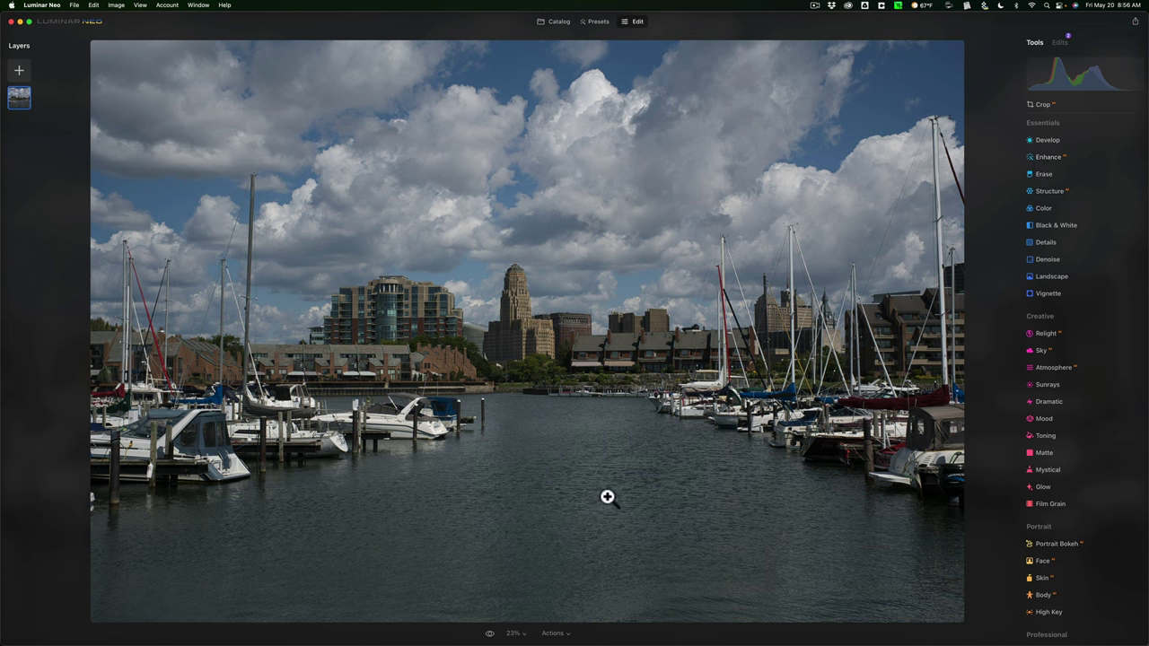
Revert the photo to original via Actions, then rotate it 0.36° and apply the crop
click(586, 617)
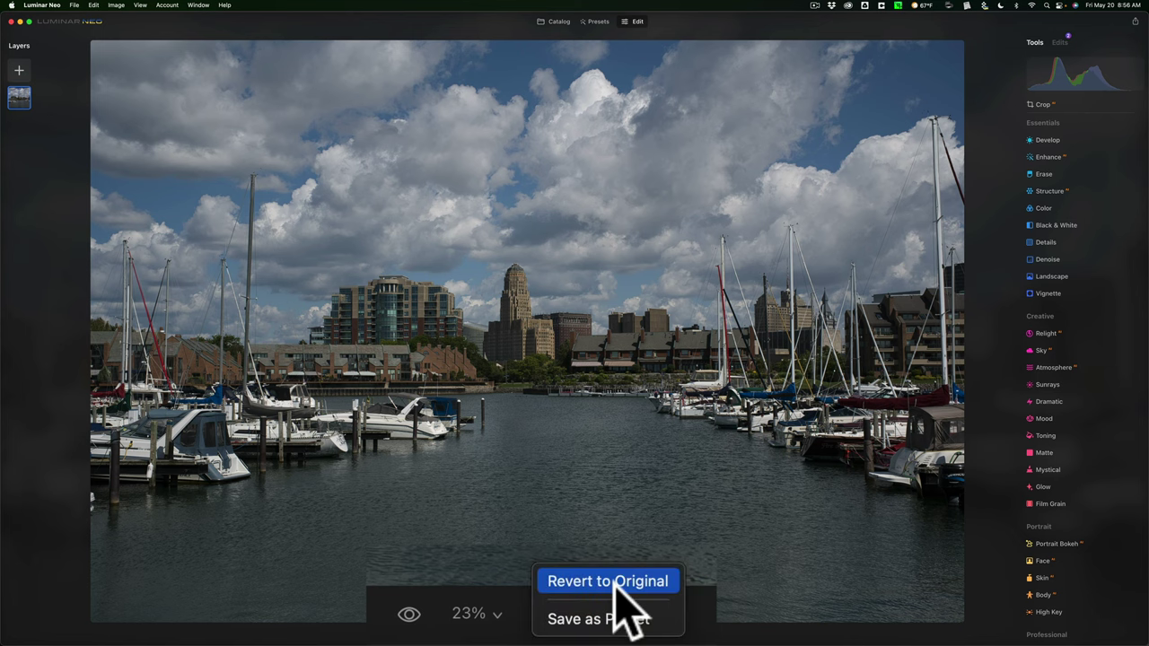
click(615, 583)
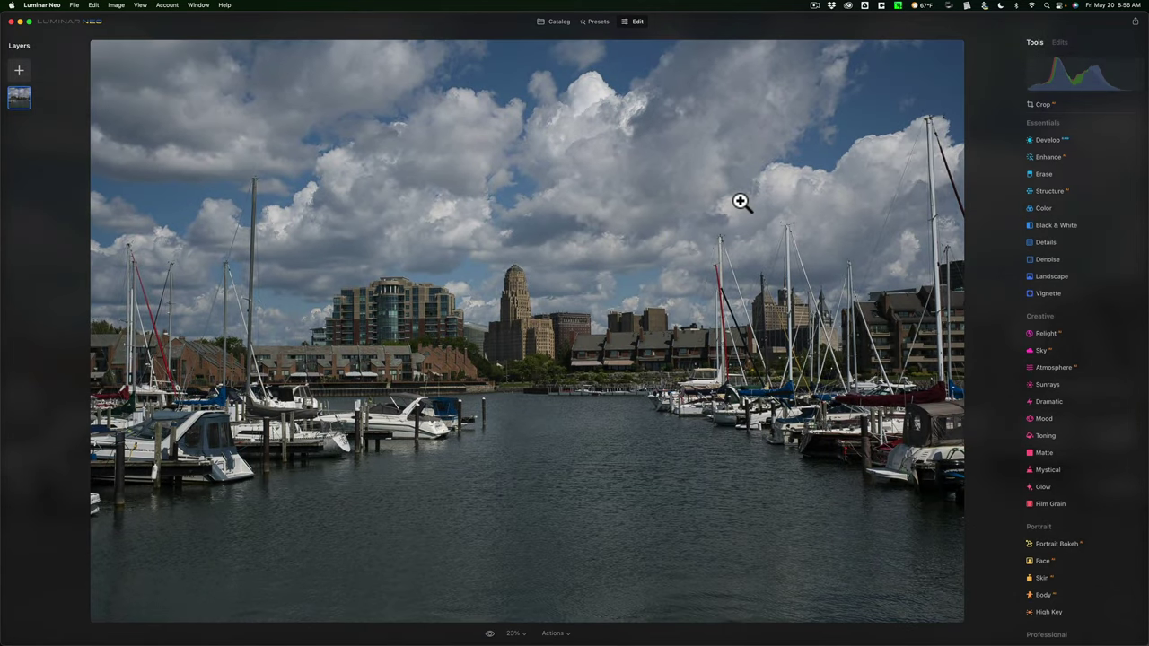
click(1037, 105)
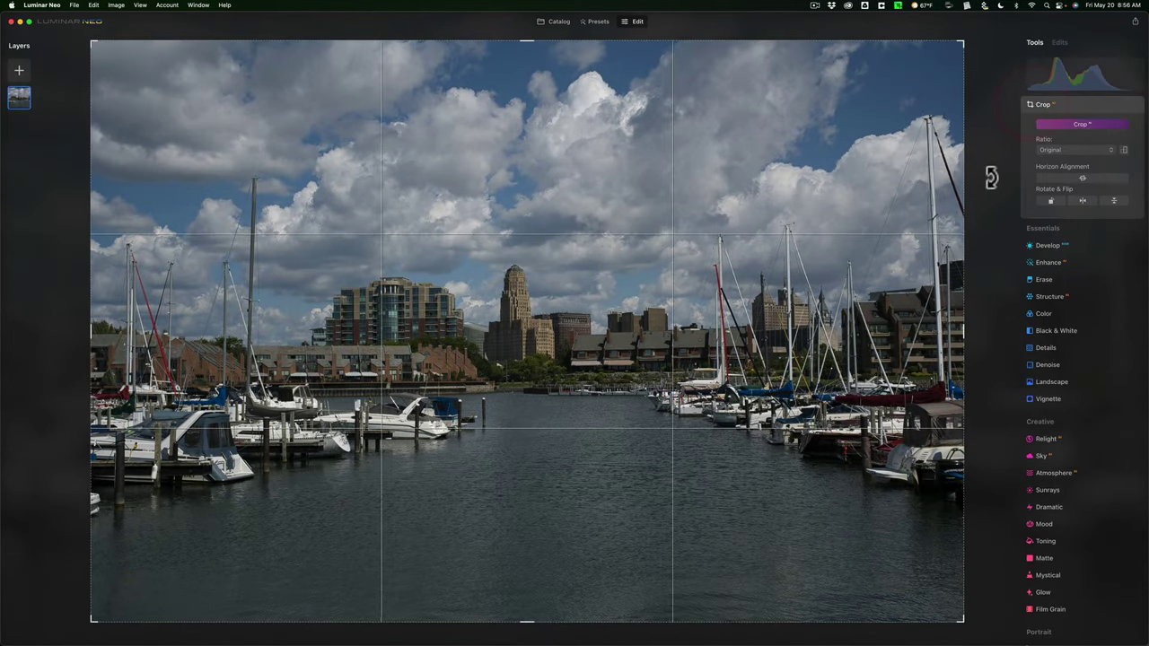
drag(988, 180, 982, 186)
click(1059, 105)
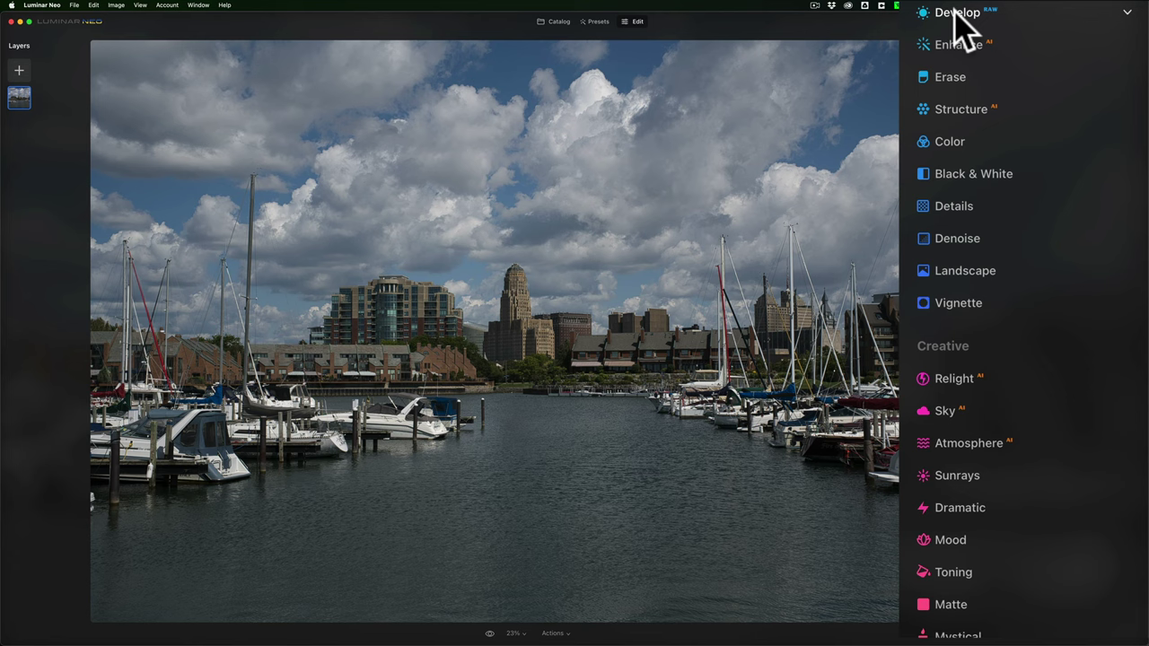
In Develop RAW, try the Camera Landscape profile, then return to Luminar Default
click(960, 14)
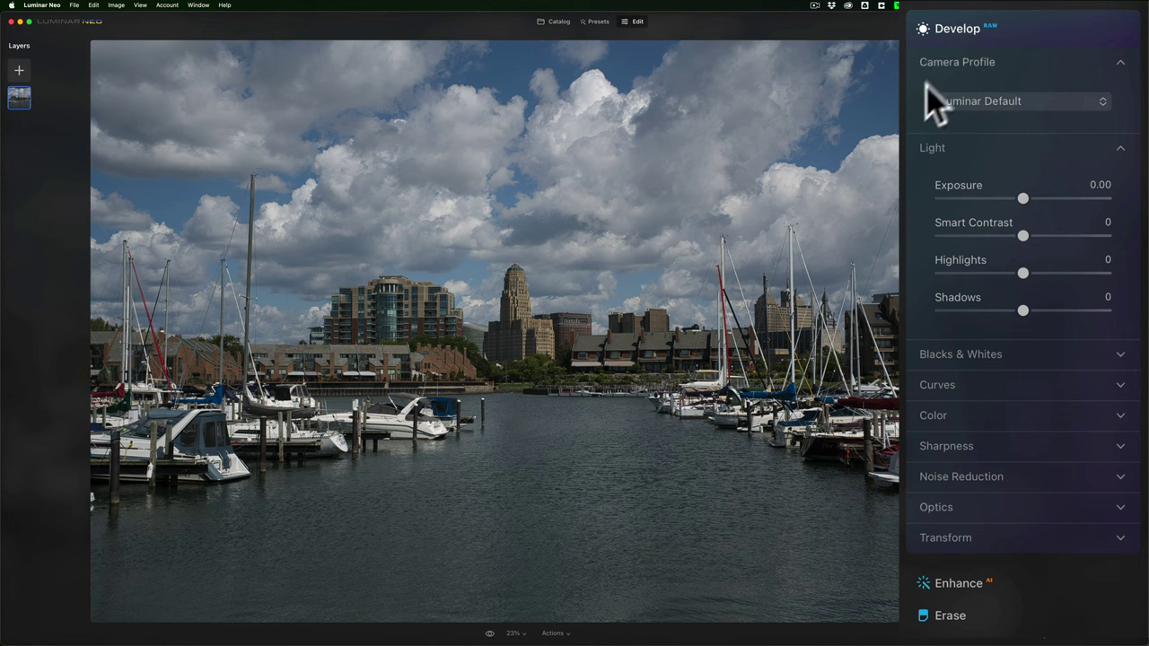
click(1020, 102)
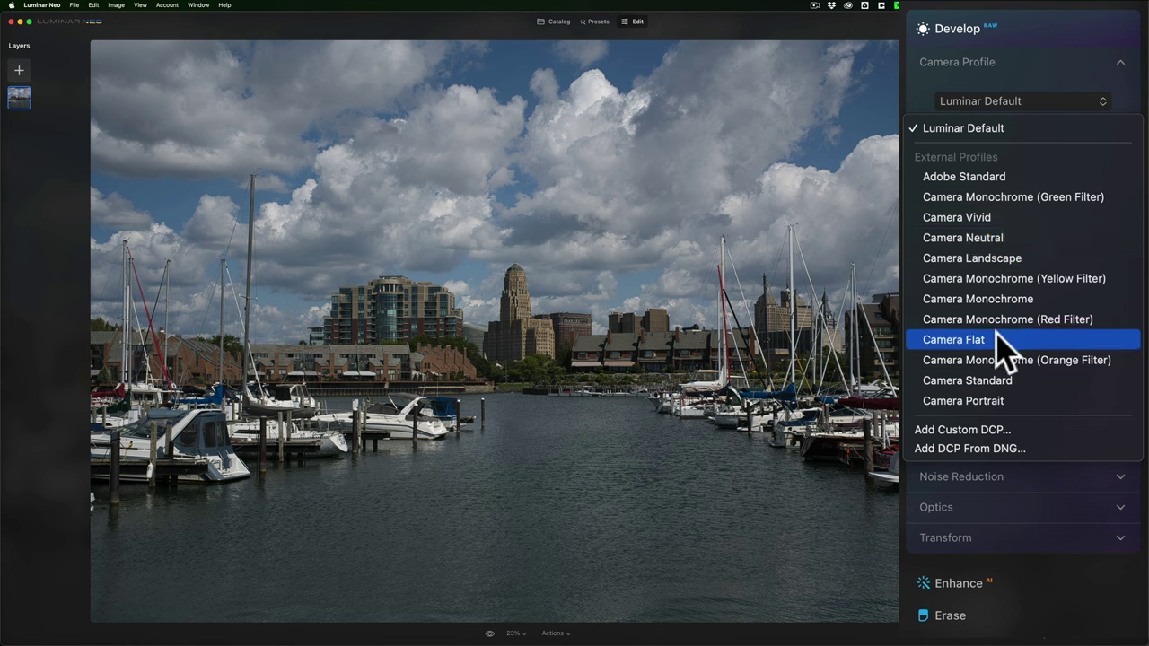
click(987, 260)
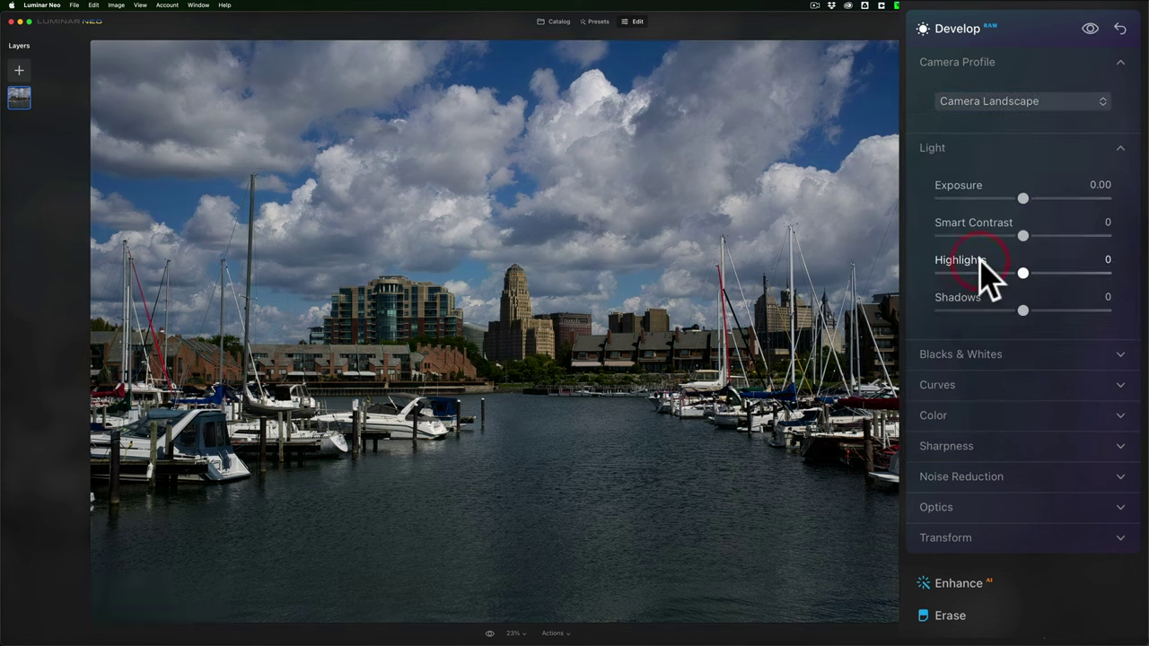
click(996, 103)
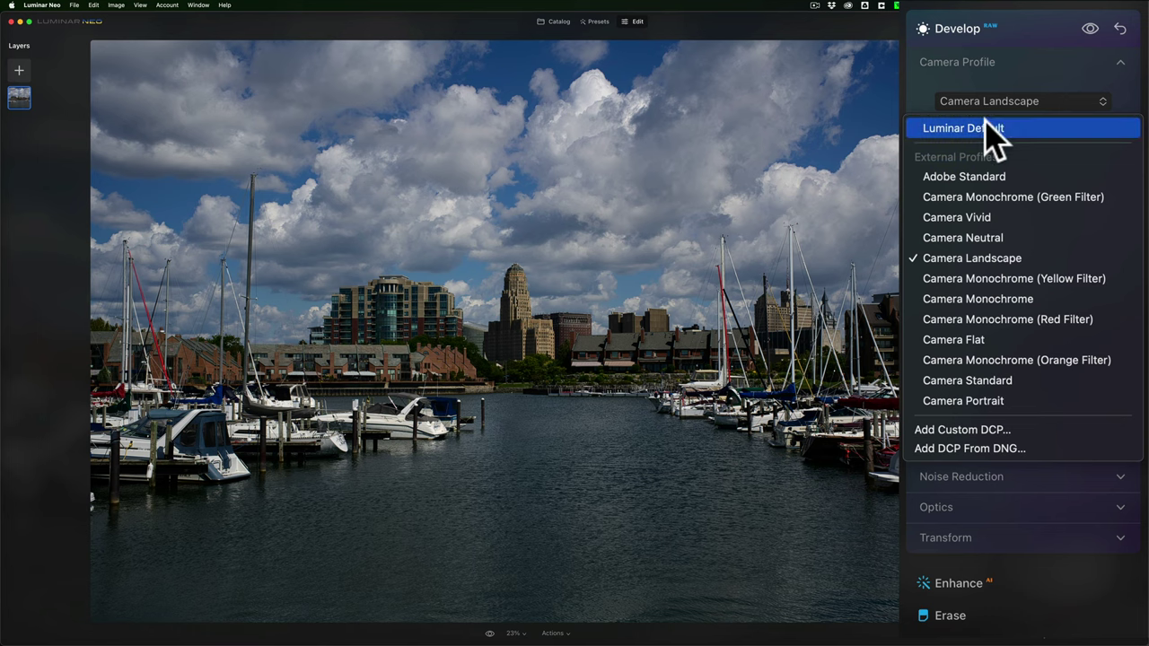
click(994, 128)
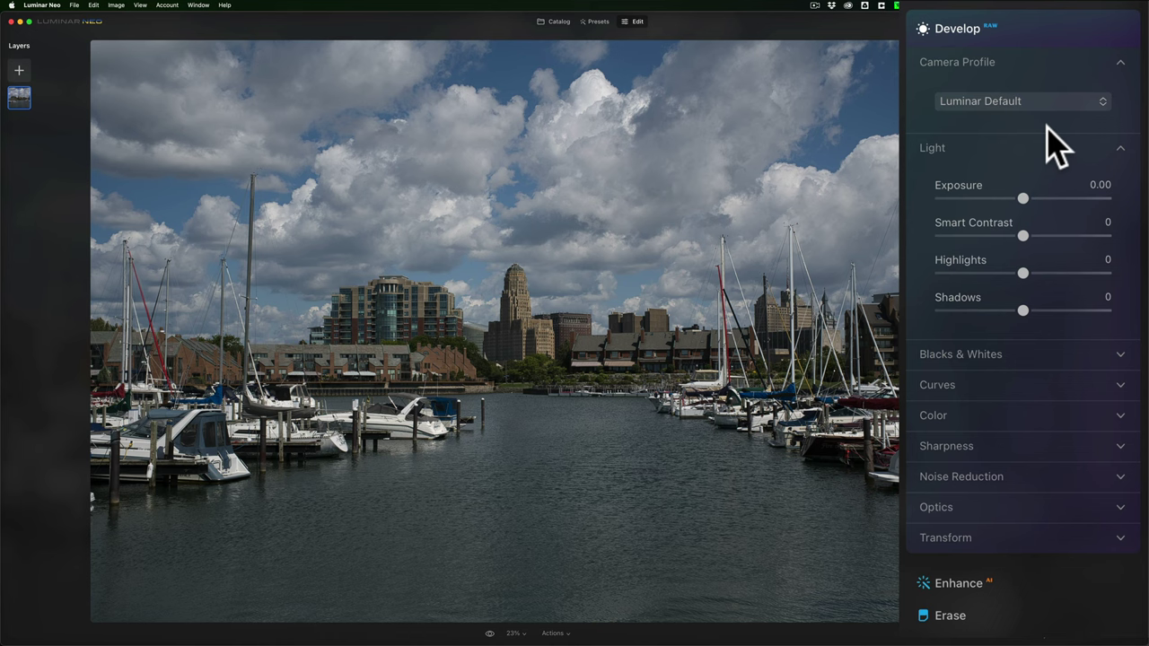
click(1020, 413)
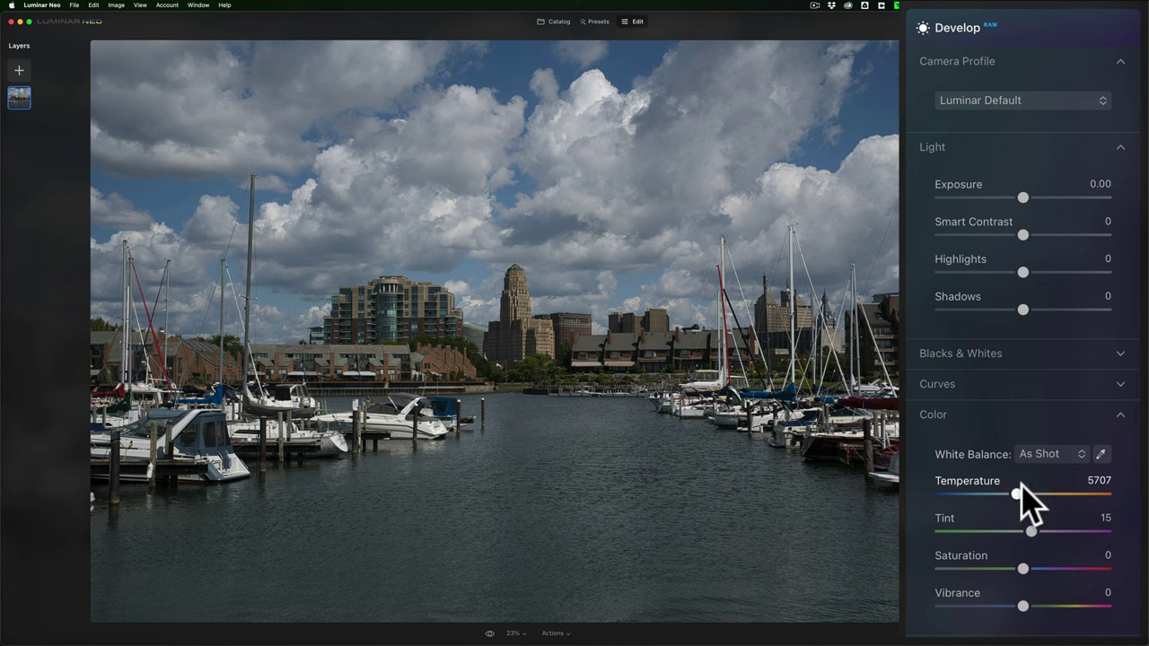
click(1011, 414)
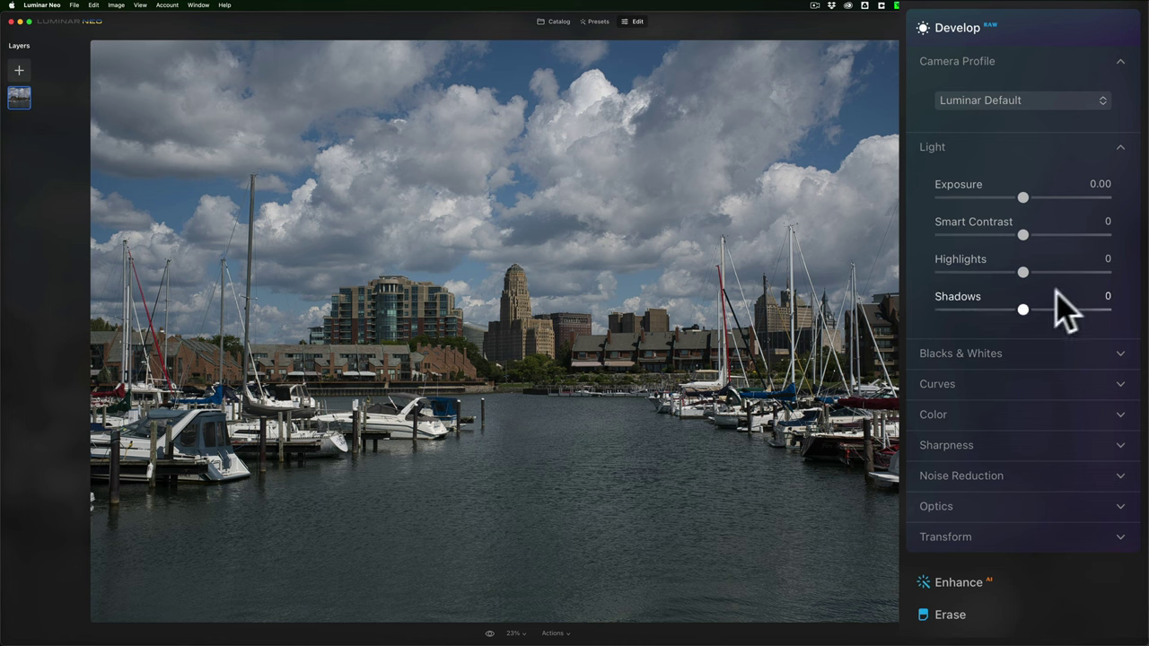
Set Light Shadows to 43 and Highlights to -31, resetting a trial Smart Contrast to 0
drag(1022, 308, 1060, 309)
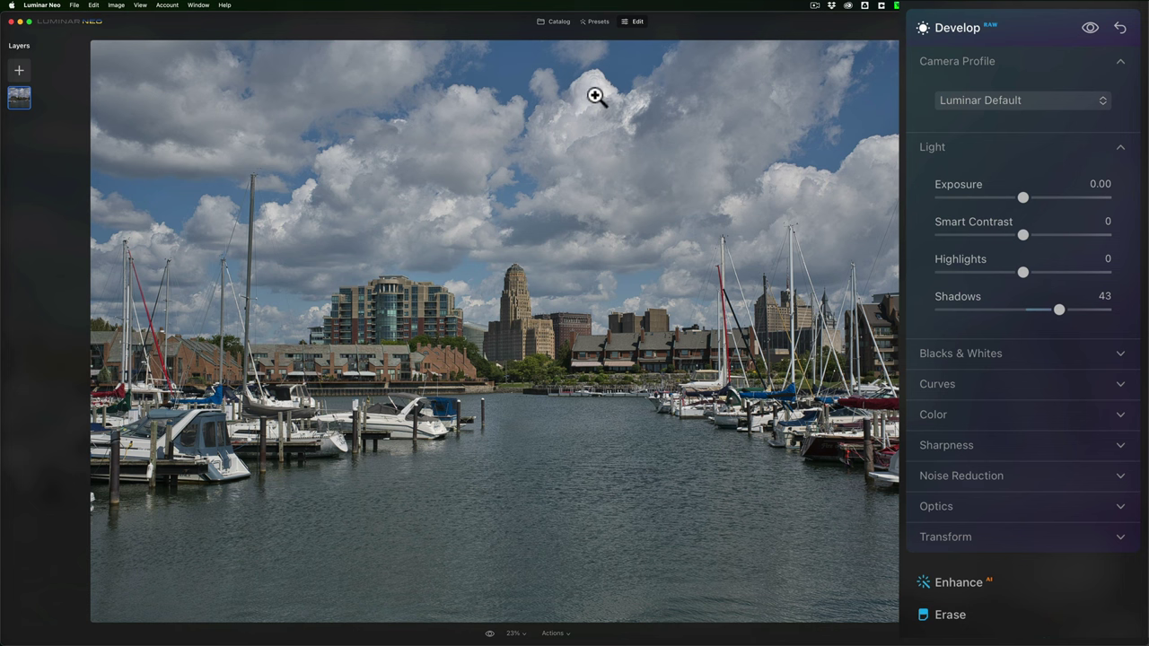
drag(1023, 274, 996, 277)
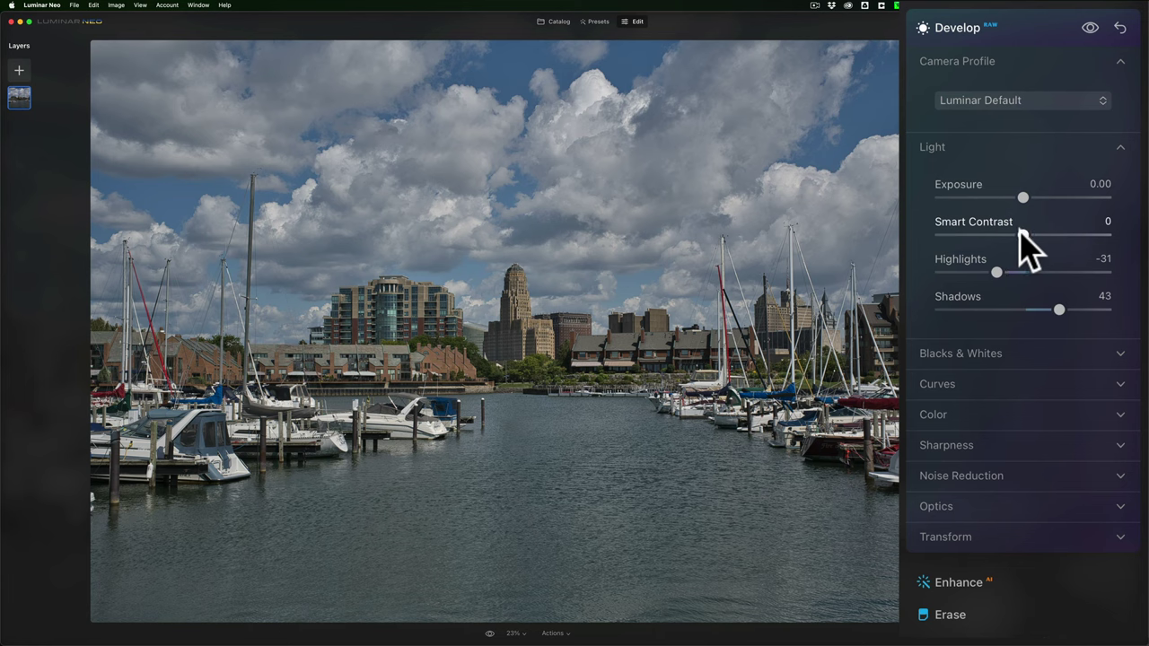
drag(1022, 235, 1048, 235)
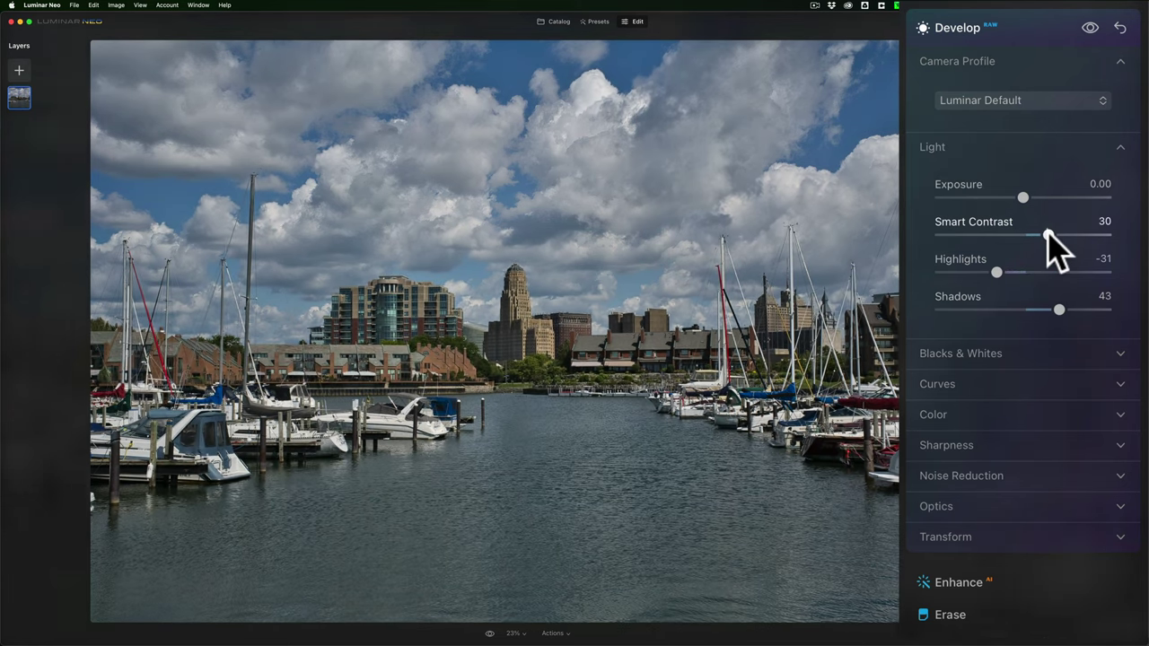
double_click(1048, 234)
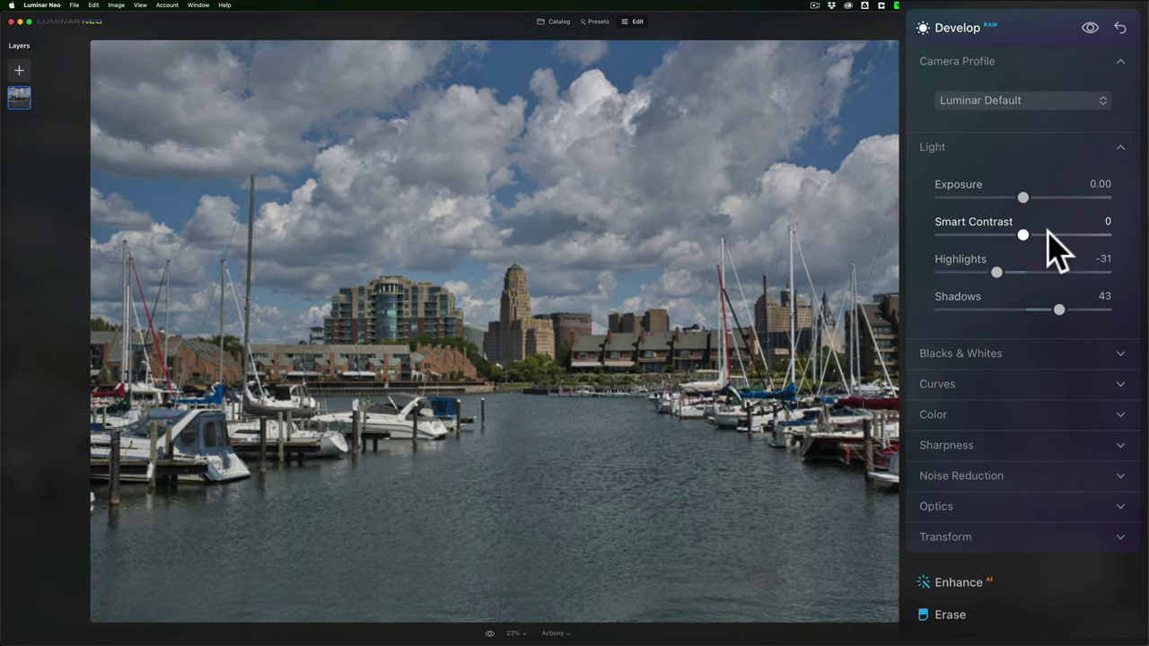
click(1009, 353)
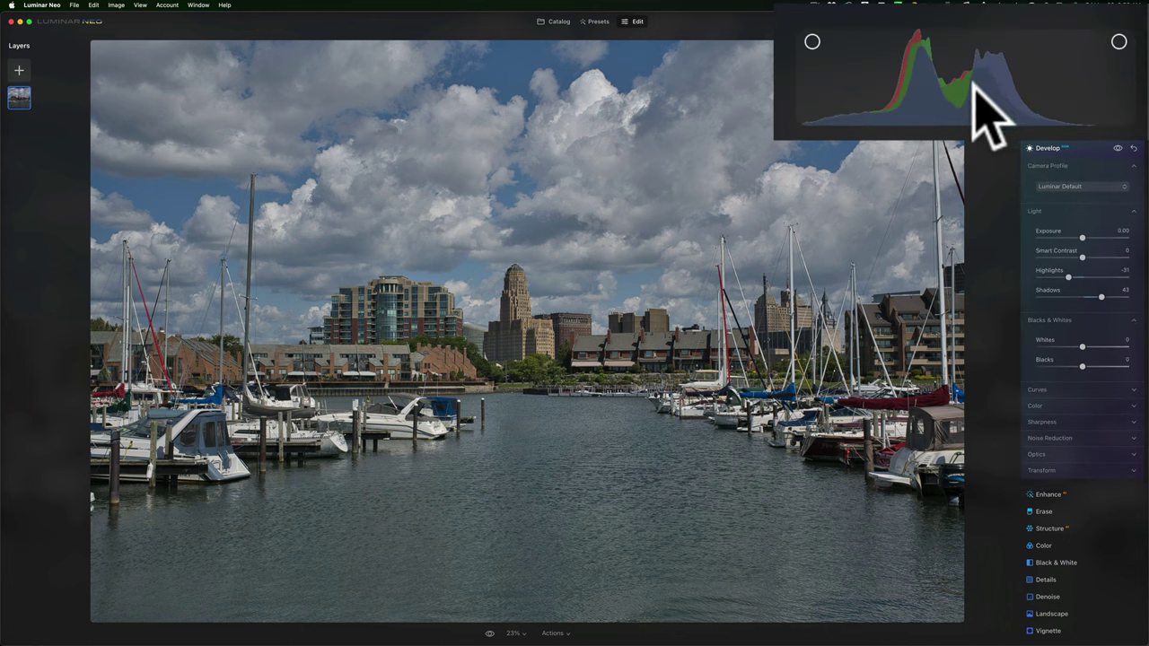
With clipping warnings on, push Whites to 100 to check clipping, then settle at 44
click(140, 4)
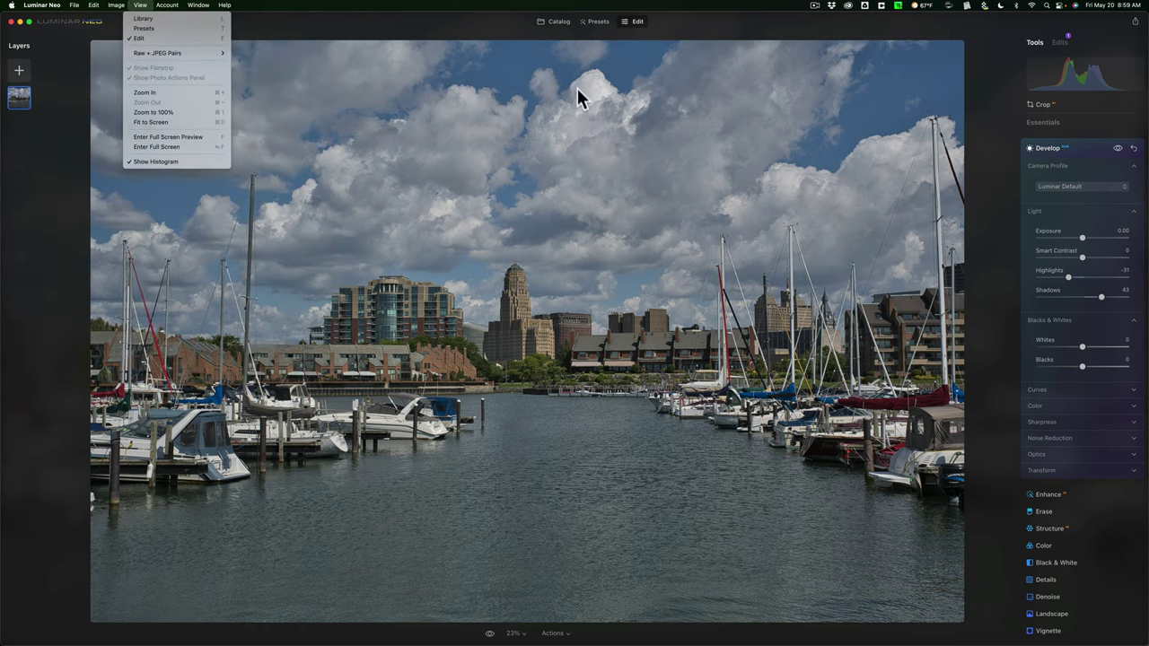
click(709, 27)
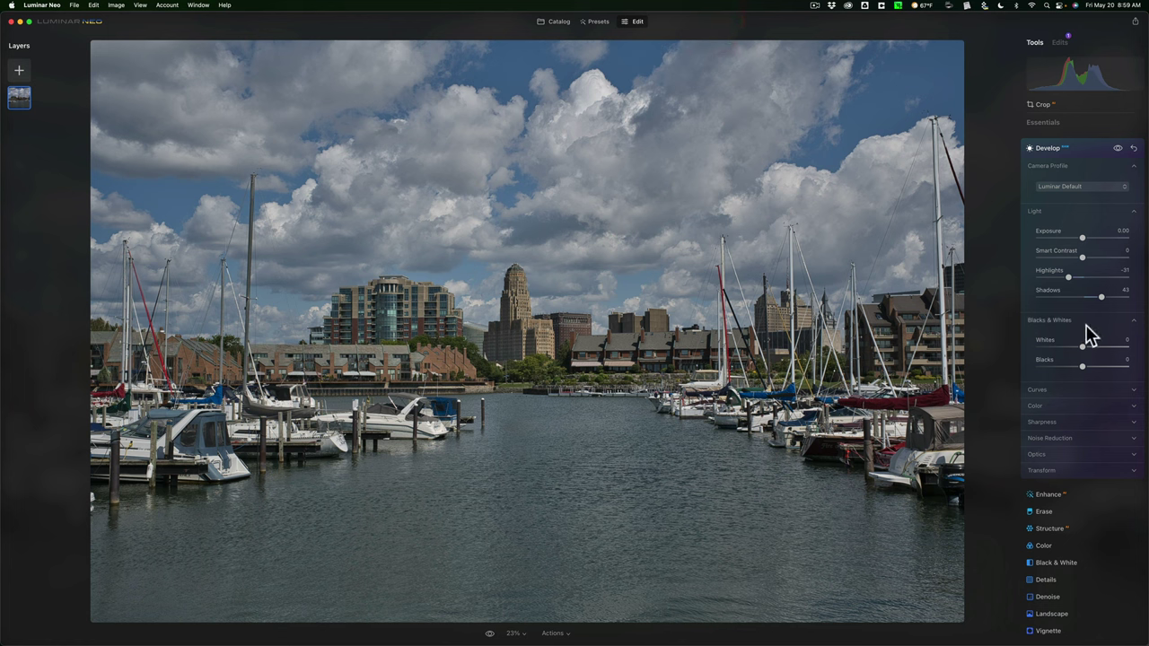
key(j)
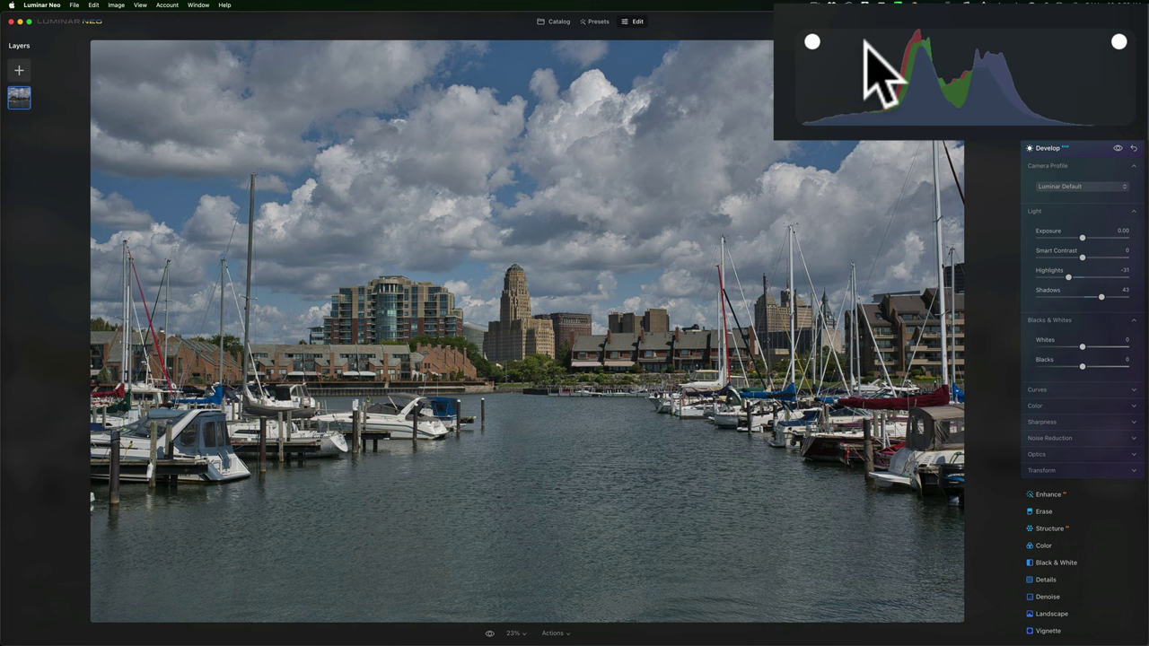
key(j)
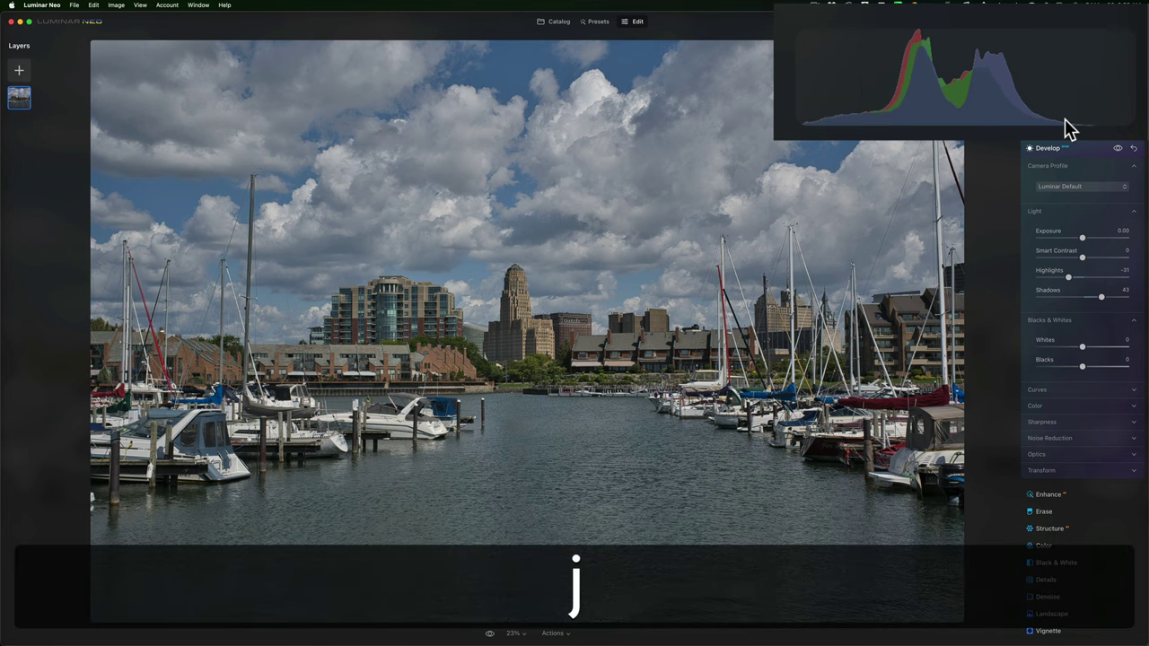
key(j)
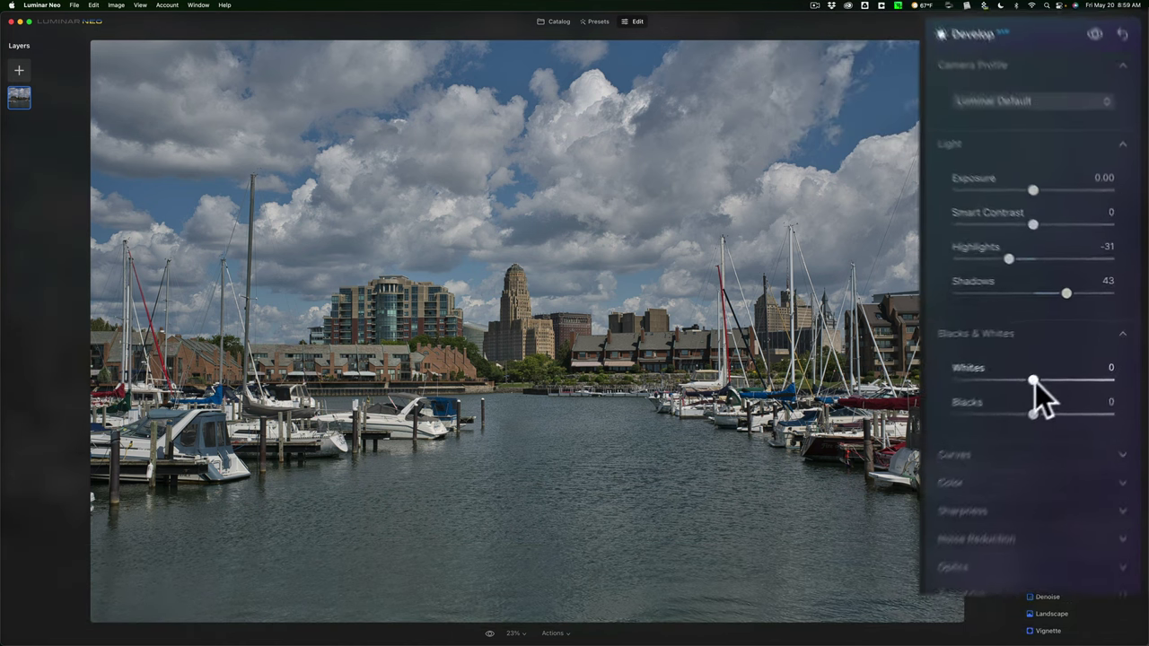
drag(1030, 385, 1132, 422)
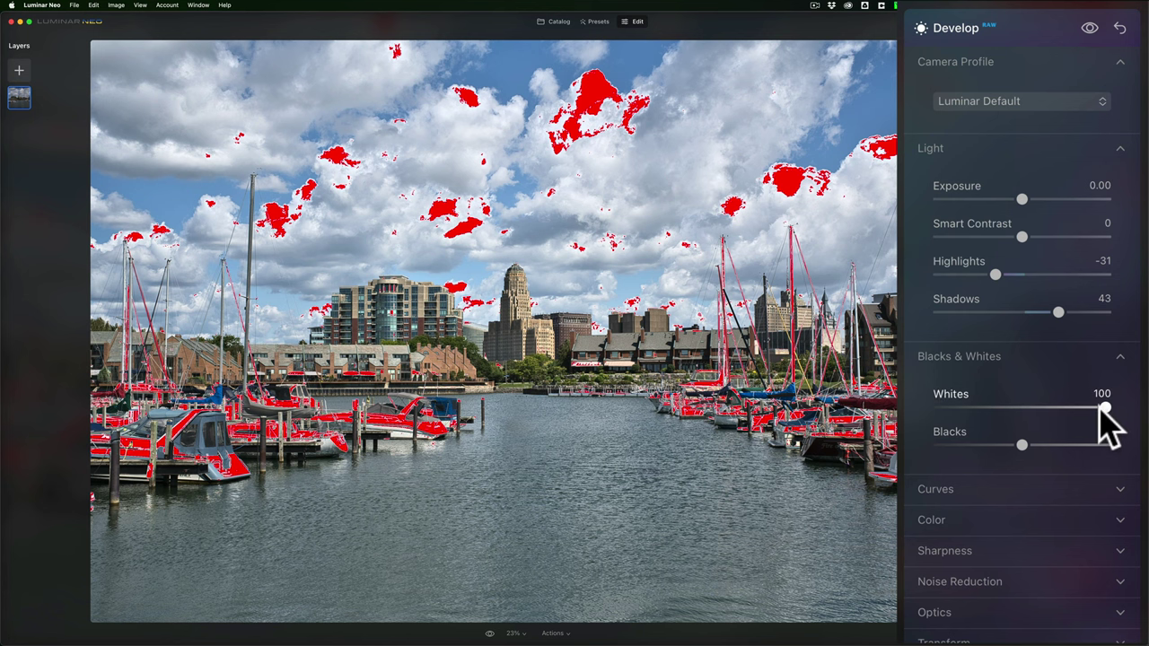
drag(1104, 409, 1052, 411)
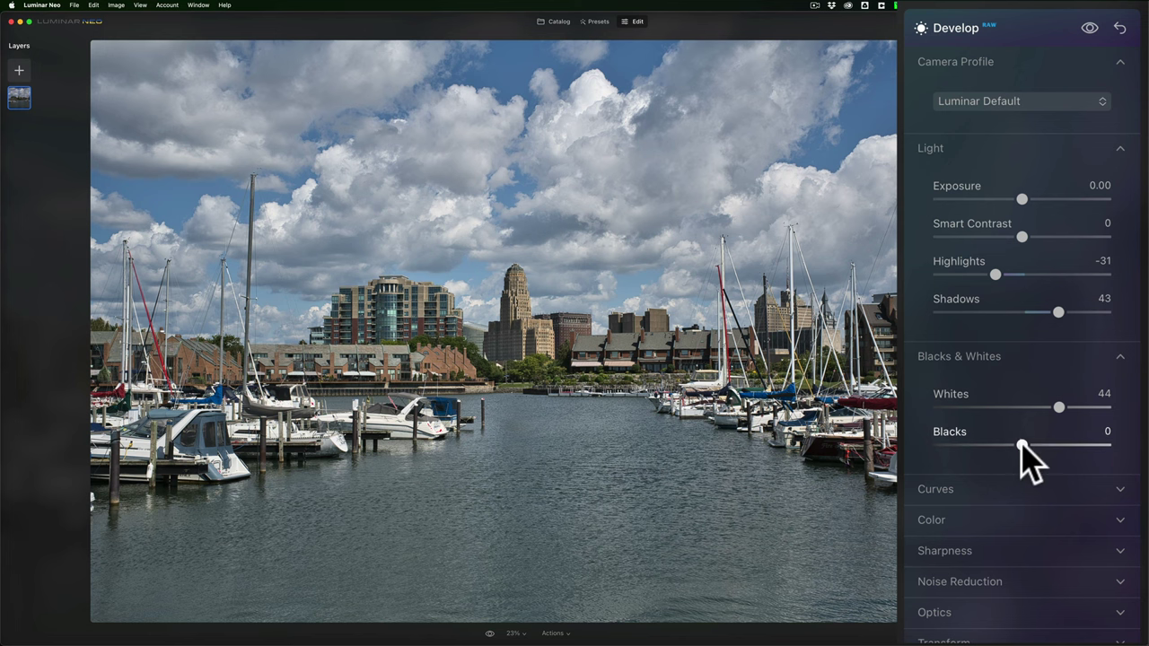
Drop Blacks to -100 to preview clipping, then settle them at -42
drag(1021, 445, 938, 445)
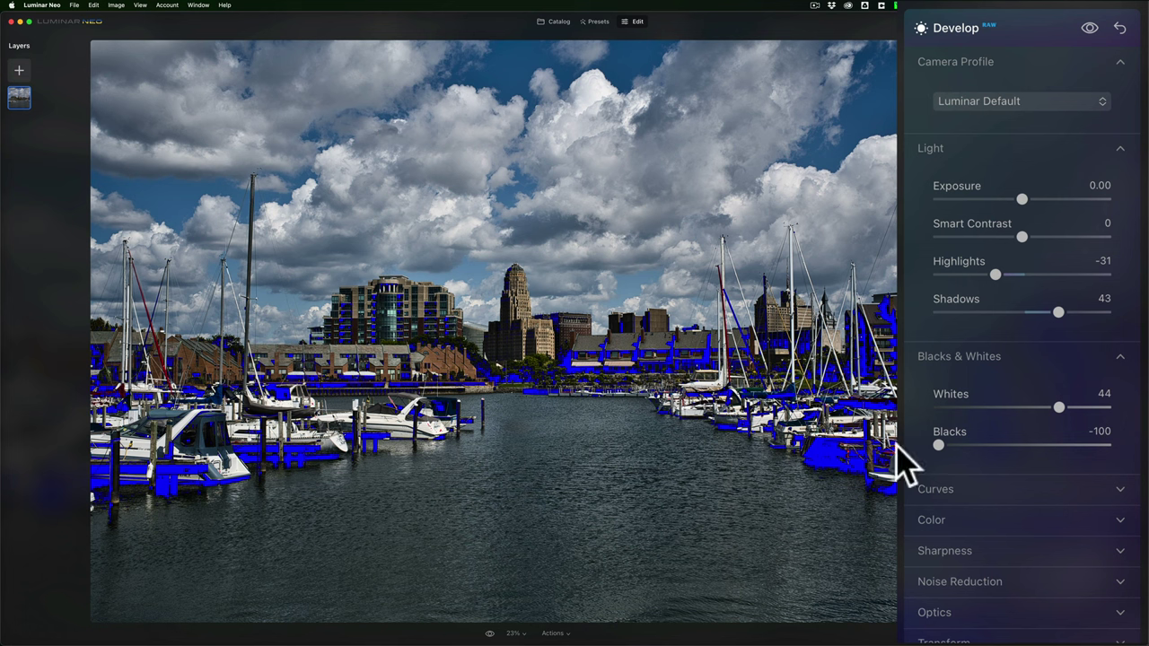
drag(938, 445, 989, 445)
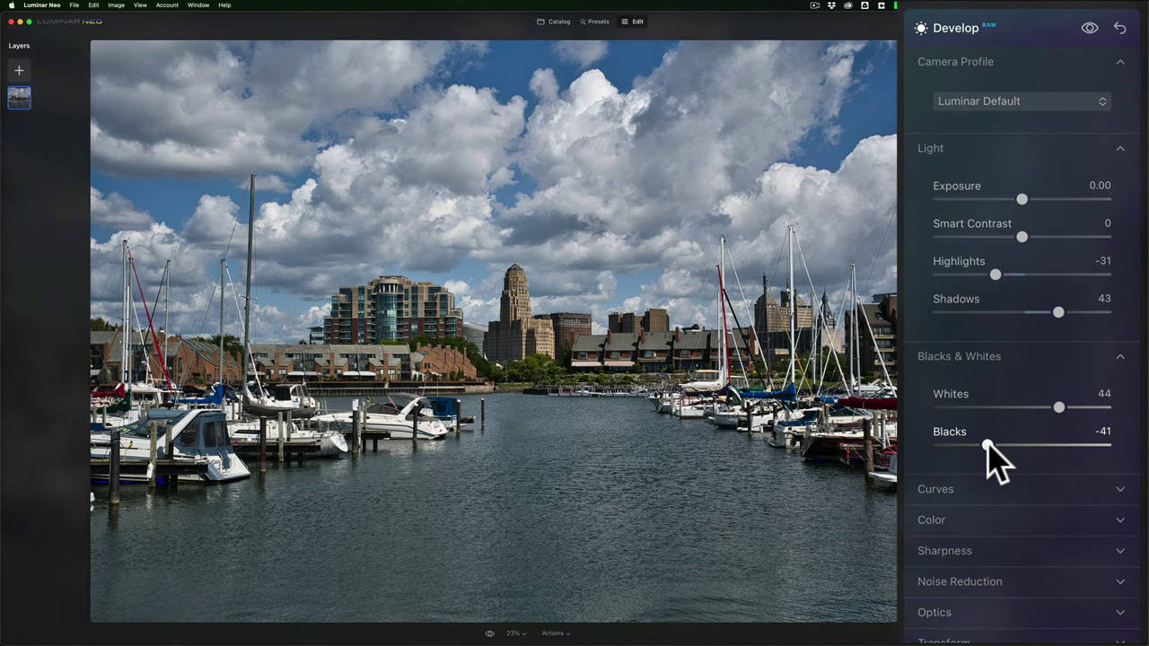
drag(987, 446, 985, 446)
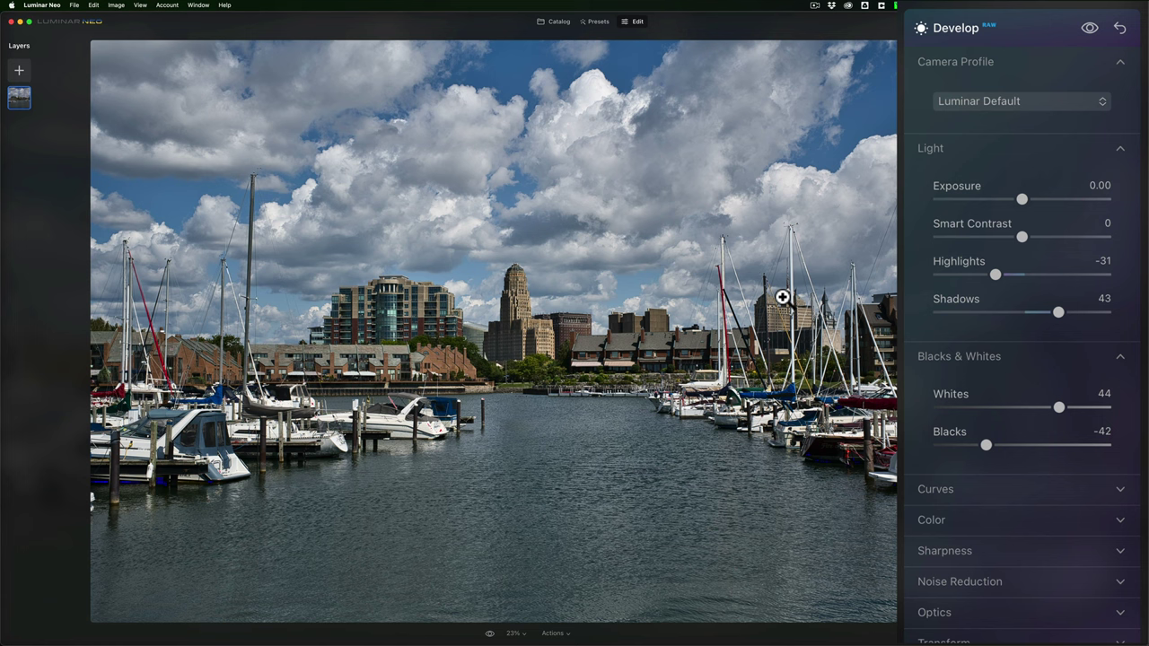
Turn off clipping warnings, collapse Light and Blacks & Whites, and expand Curves
key(j)
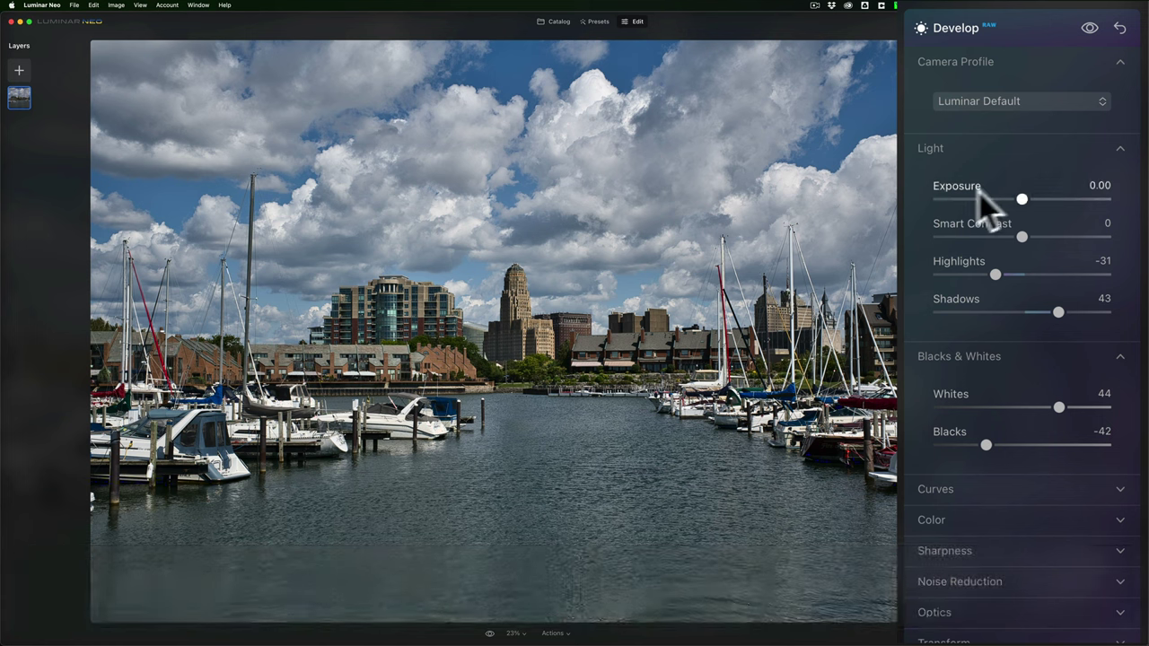
click(1120, 147)
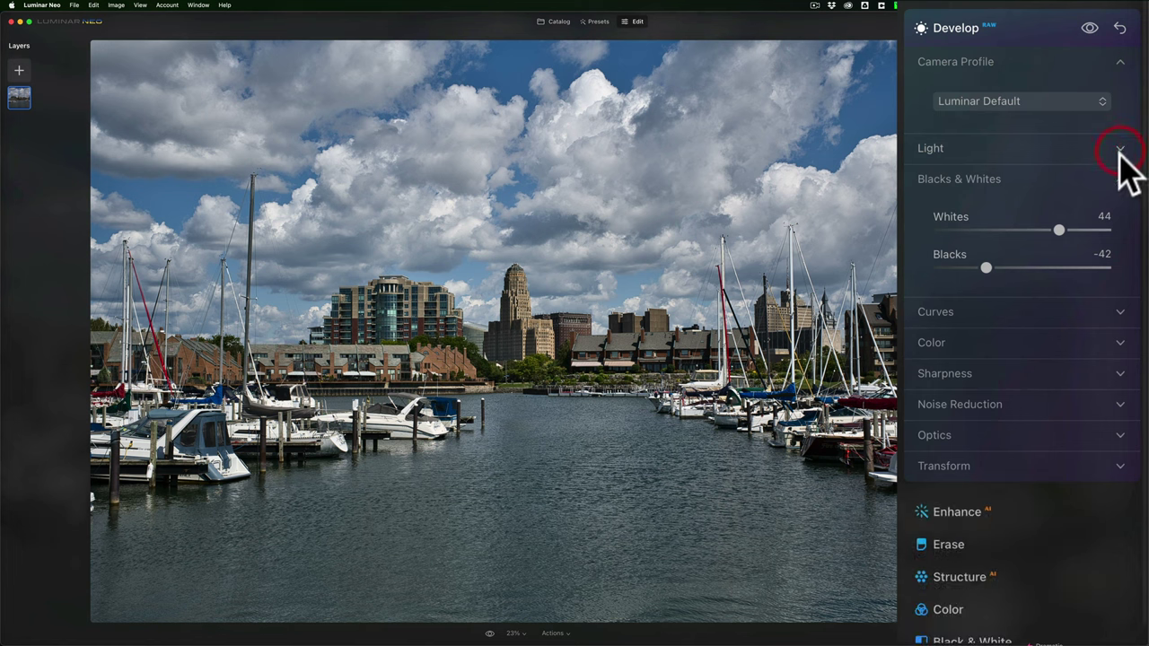
click(1118, 178)
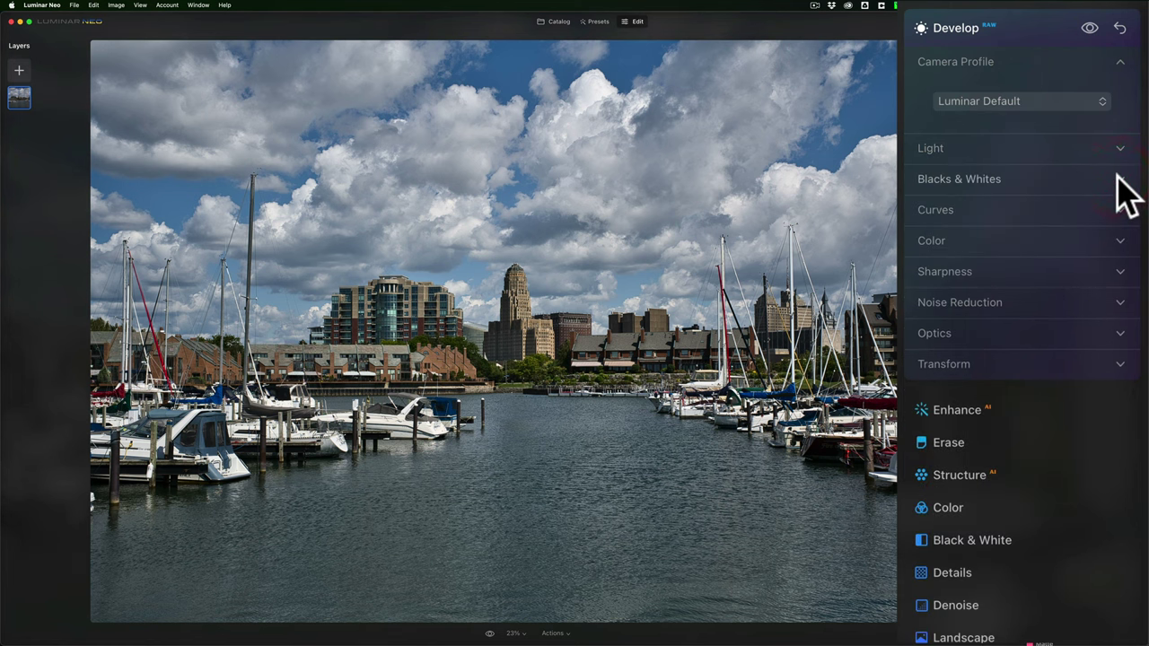
click(1120, 209)
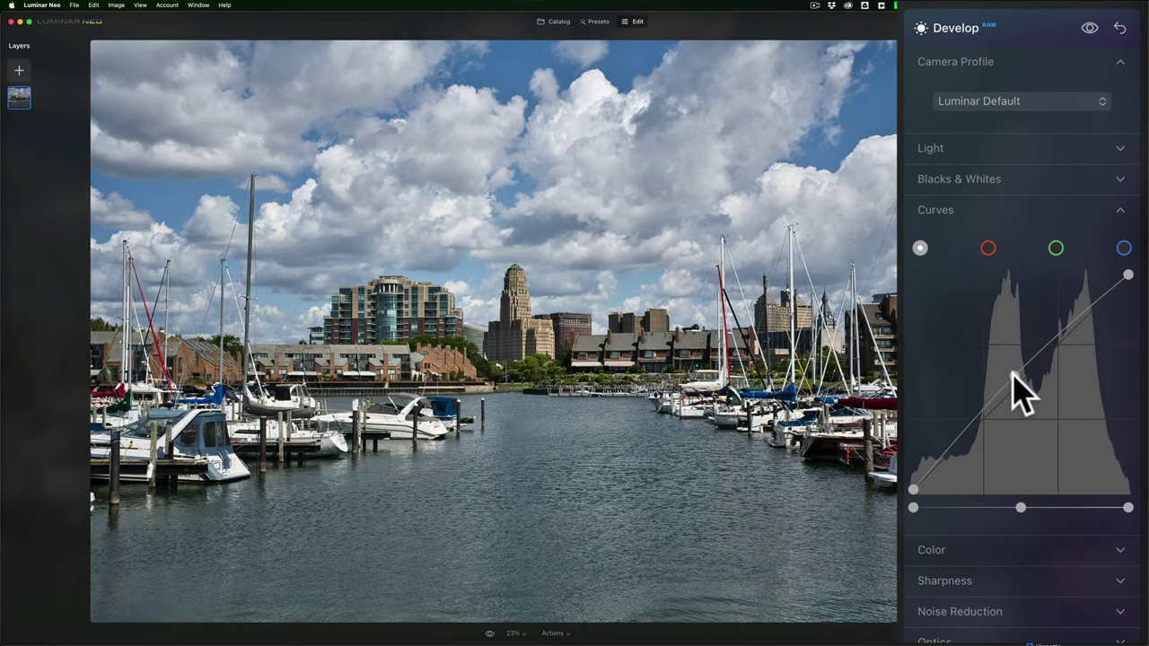
Add midtone, shadow and highlight points to the RGB curve, adjusting the highlight point
click(1013, 376)
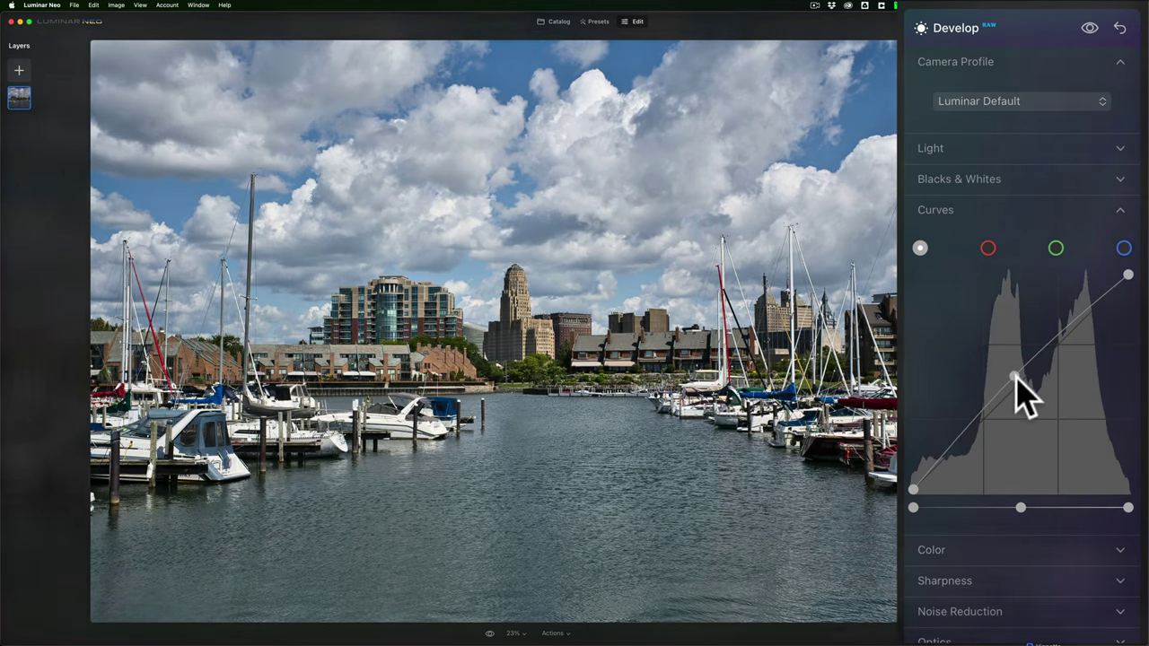
click(1016, 378)
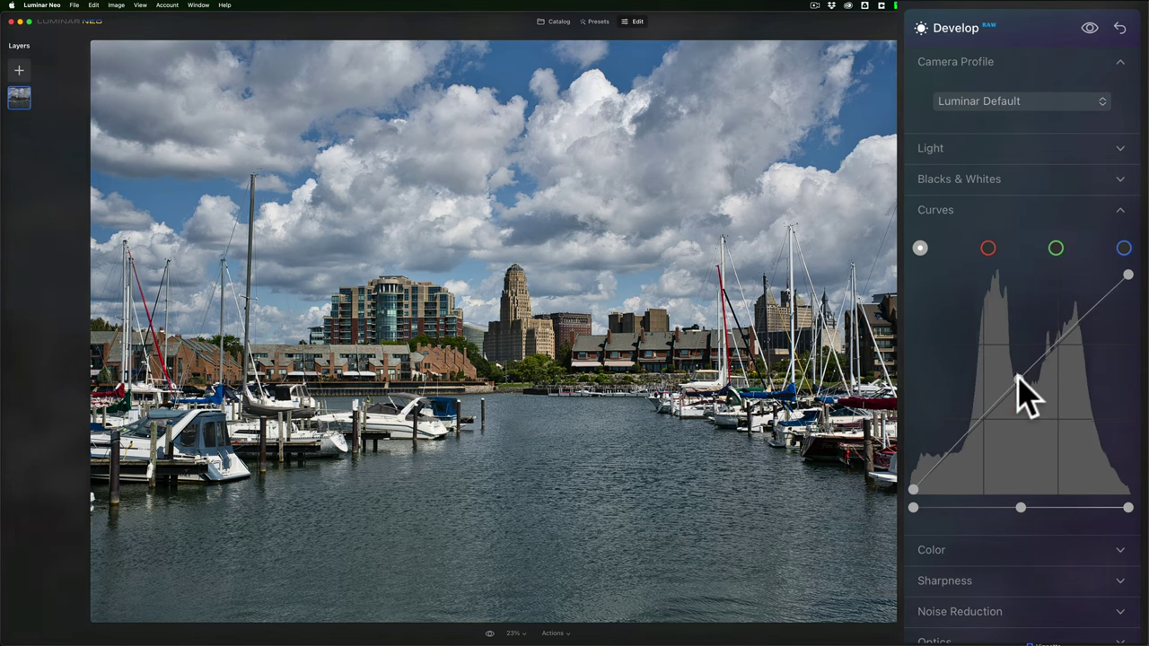
click(1012, 395)
click(971, 433)
drag(1063, 338, 1063, 325)
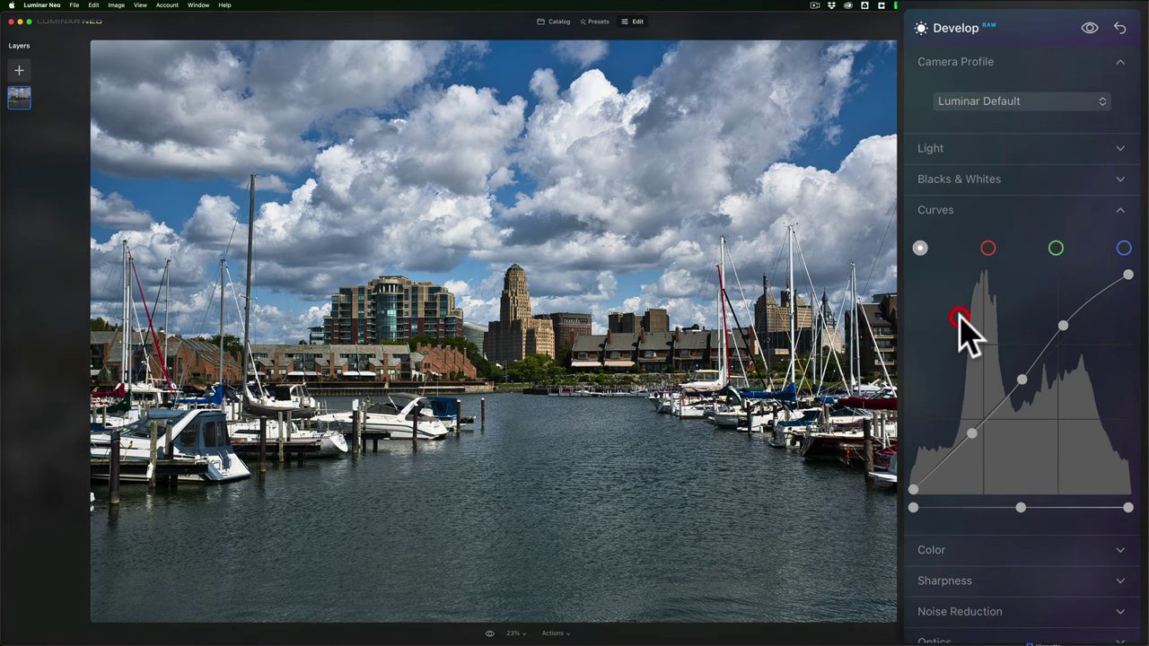
click(1063, 326)
drag(1061, 327, 1064, 332)
Refine the shadow and midtone points into a gentle S-curve, then collapse Curves
click(1018, 376)
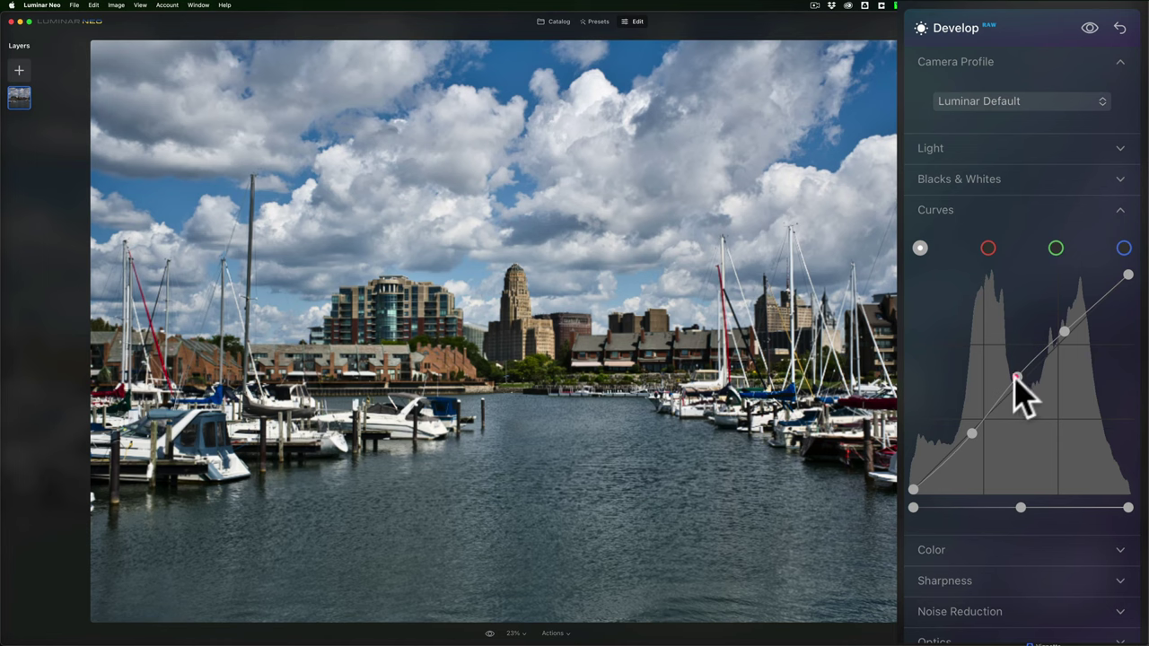
click(971, 434)
click(982, 428)
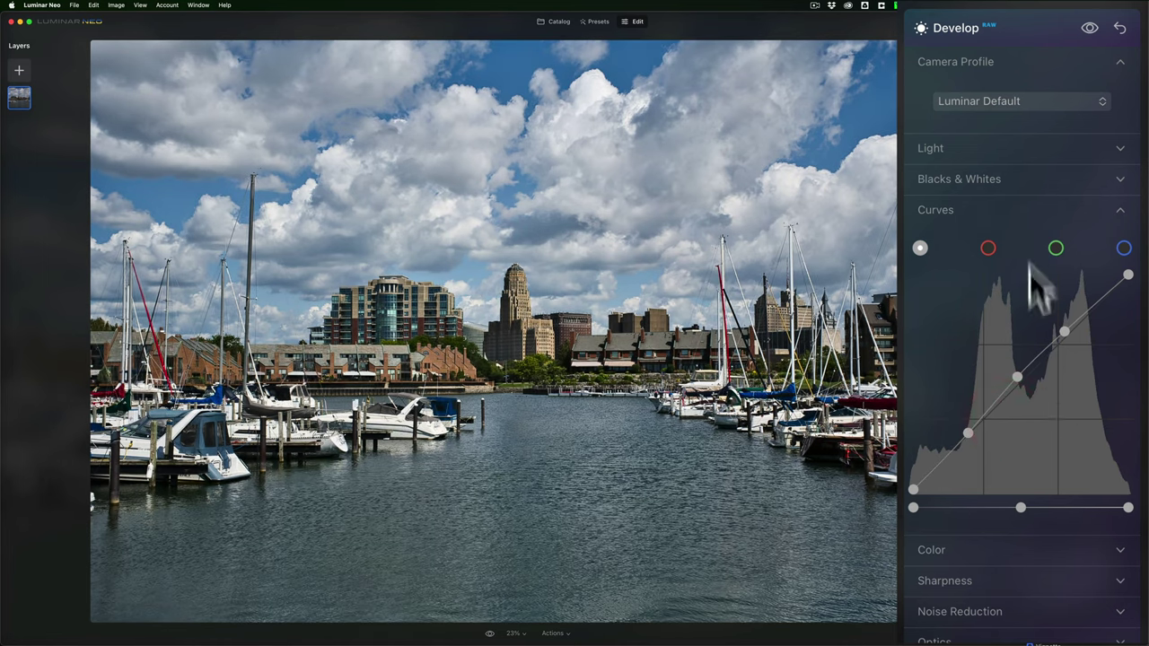
drag(1018, 377, 1016, 373)
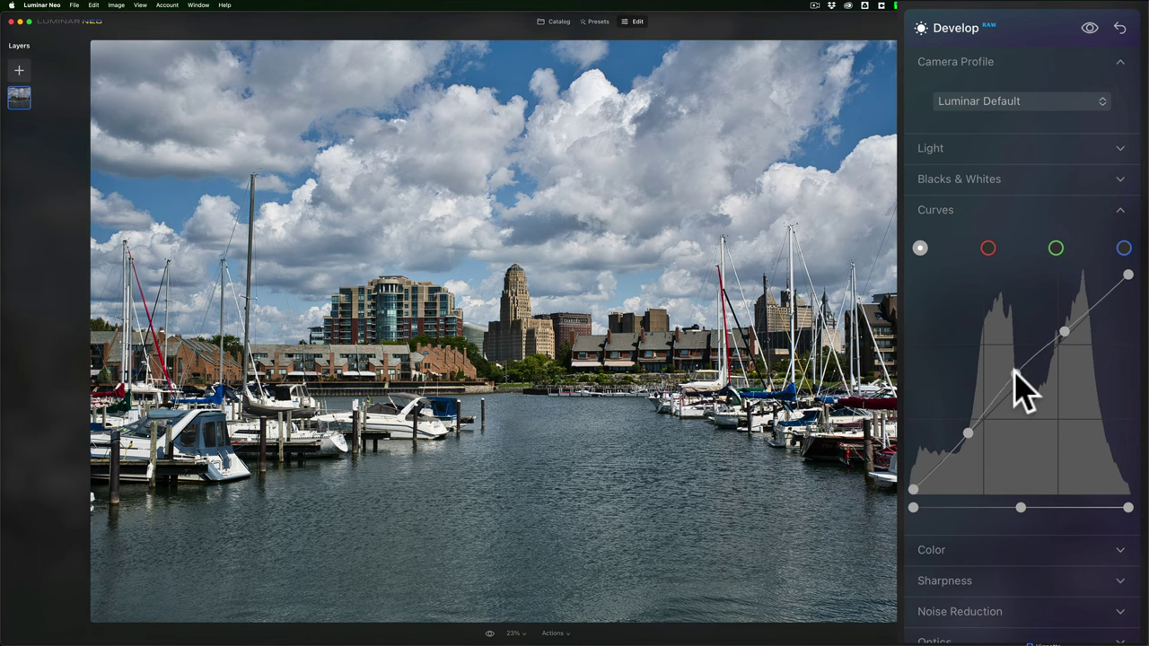
click(1016, 375)
click(992, 401)
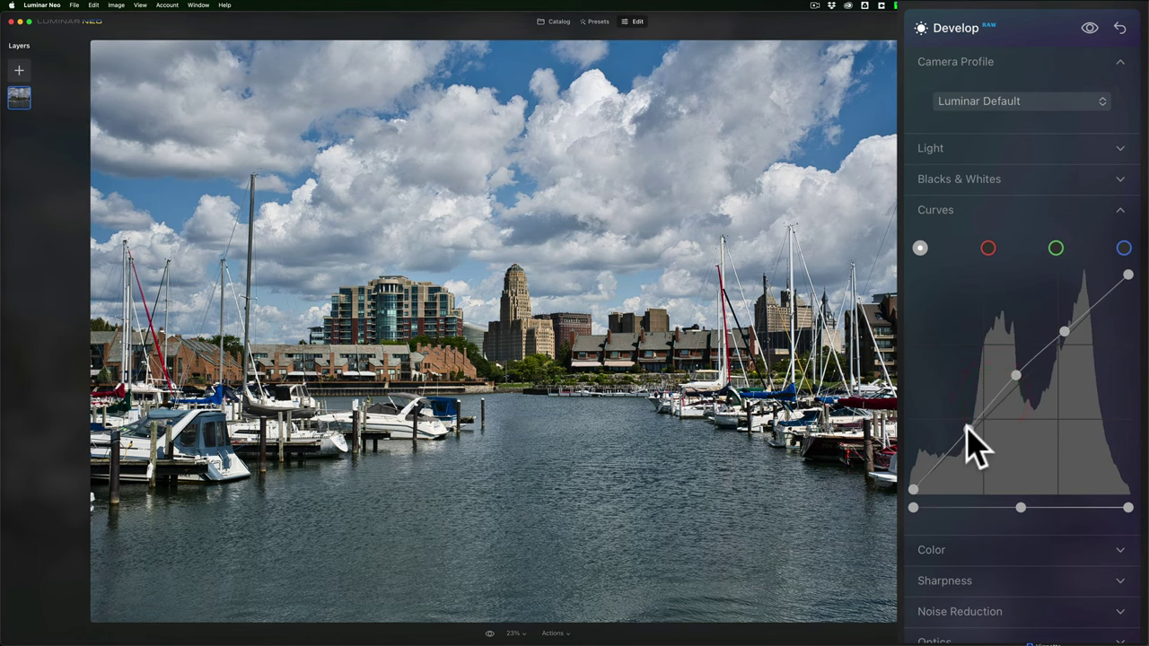
drag(966, 434, 967, 428)
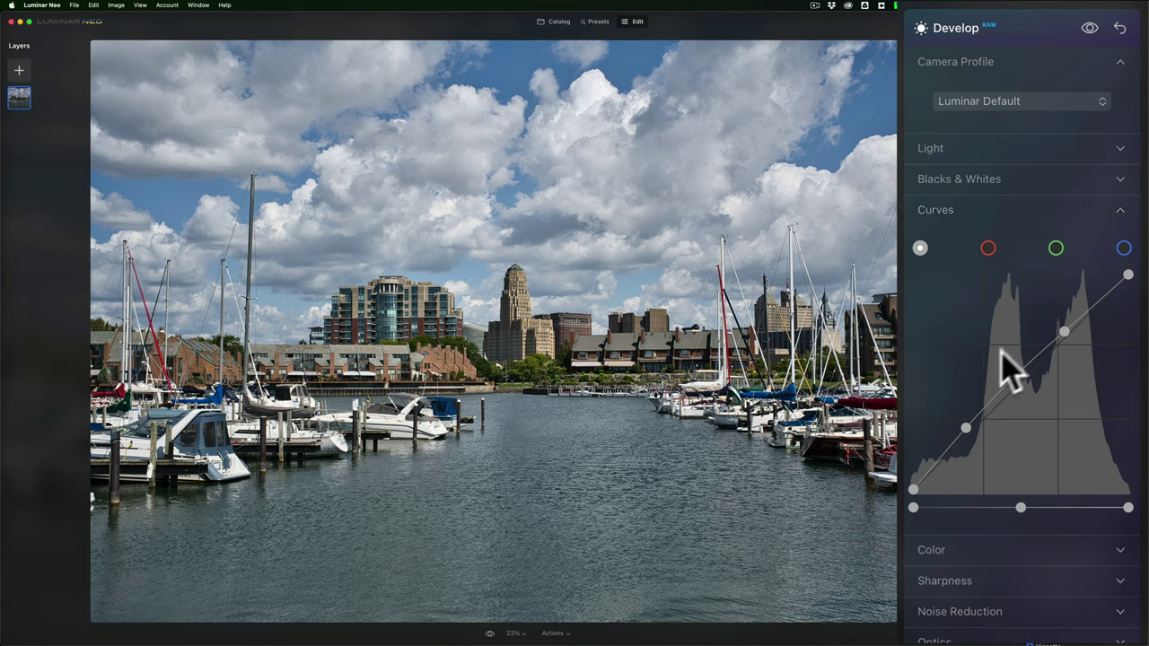
drag(1016, 375, 1030, 379)
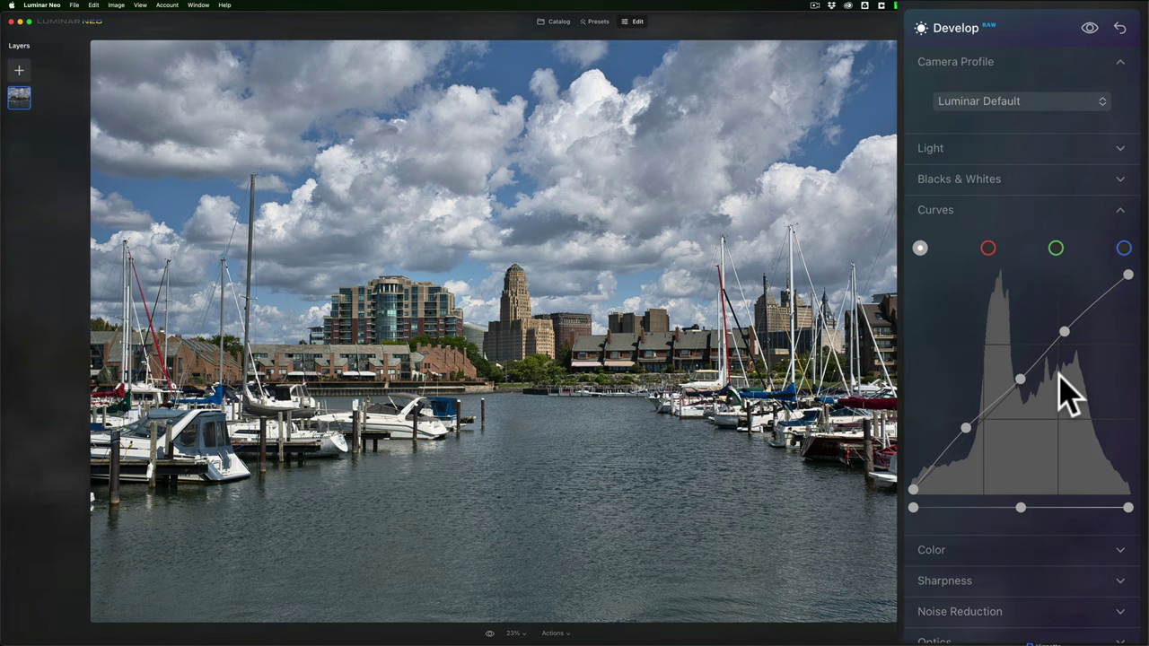
click(1022, 209)
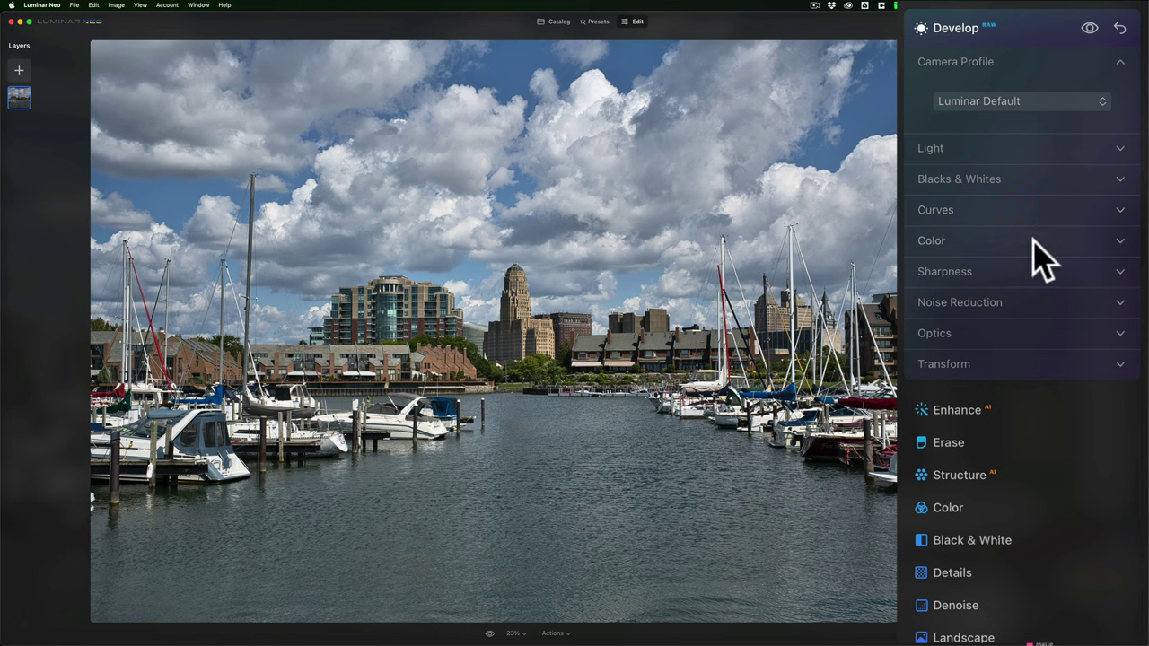
Pick white balance from a neutral cloud with the eyedropper: Temperature 5463, Tint 6
click(1027, 241)
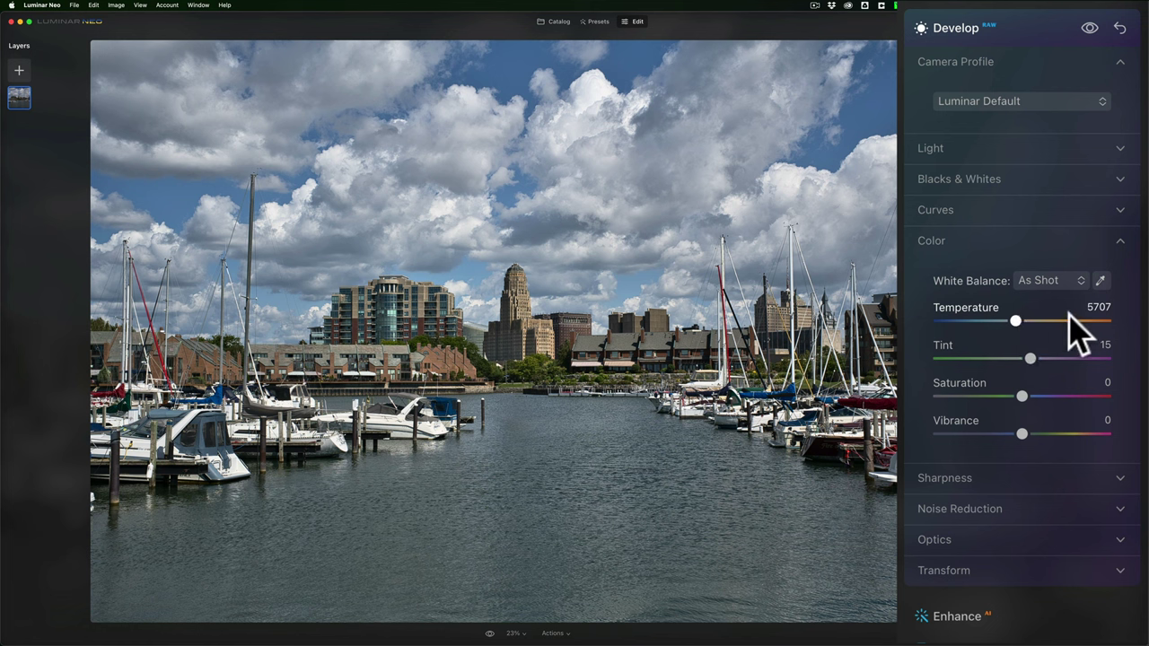
click(1080, 279)
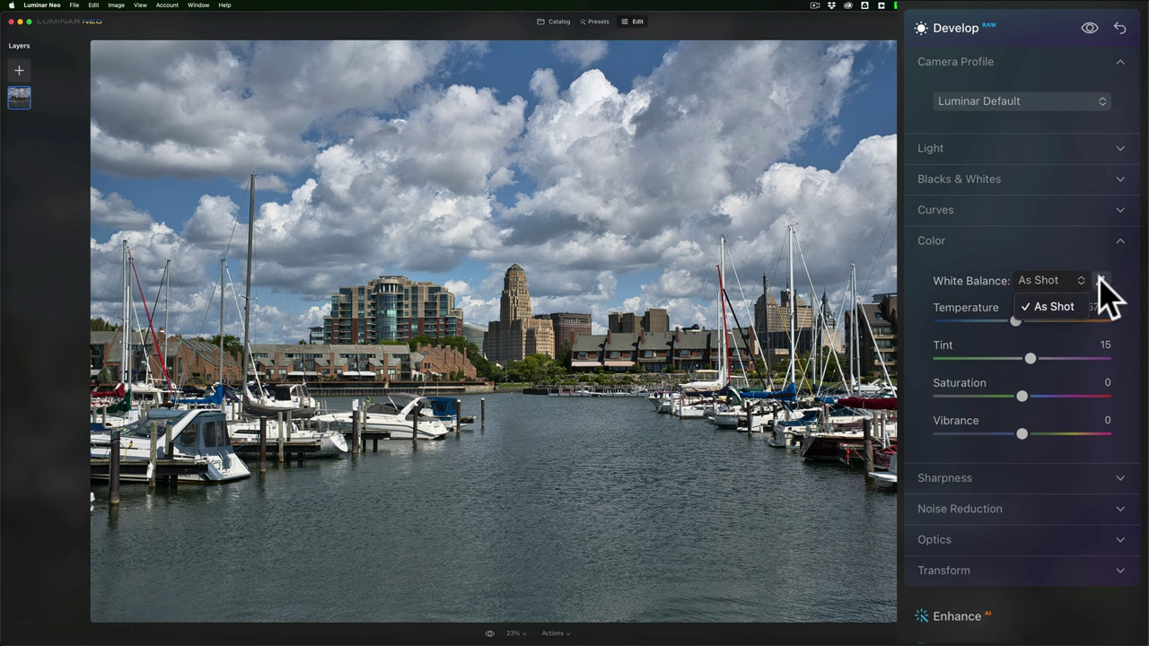
click(1100, 281)
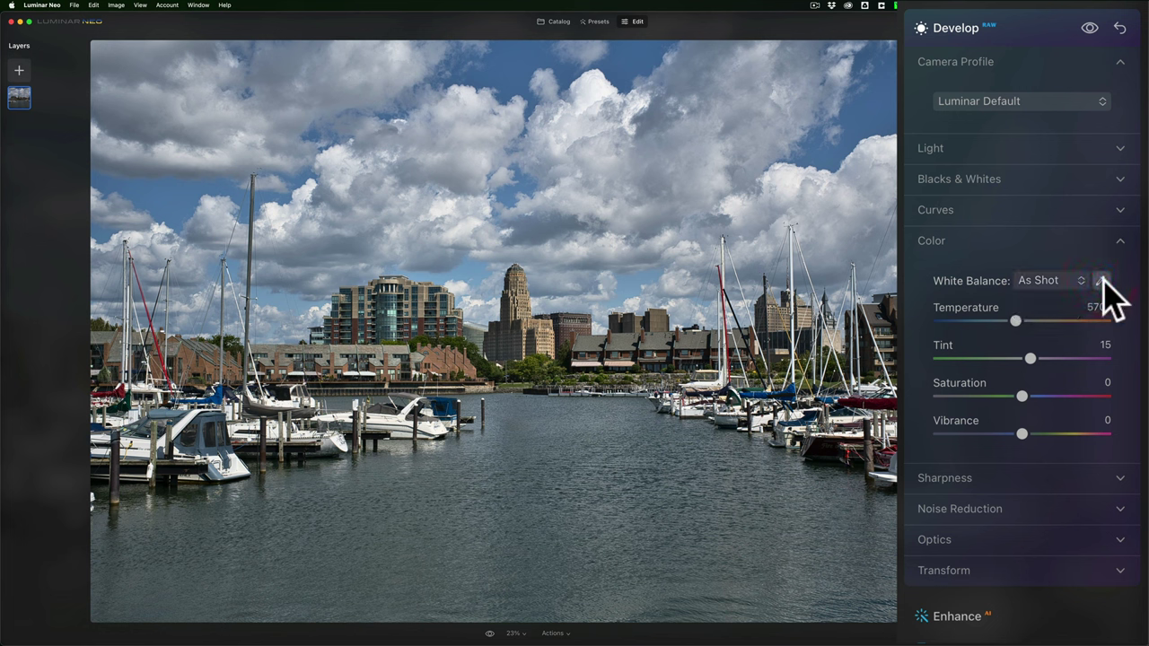
click(1100, 280)
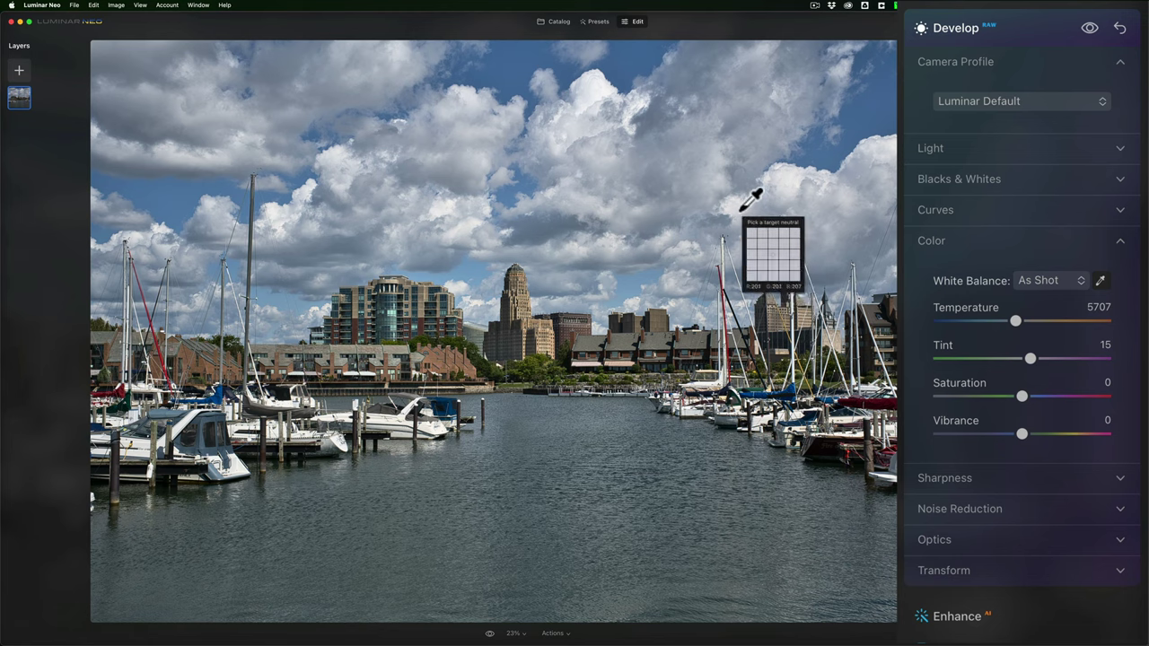
click(727, 209)
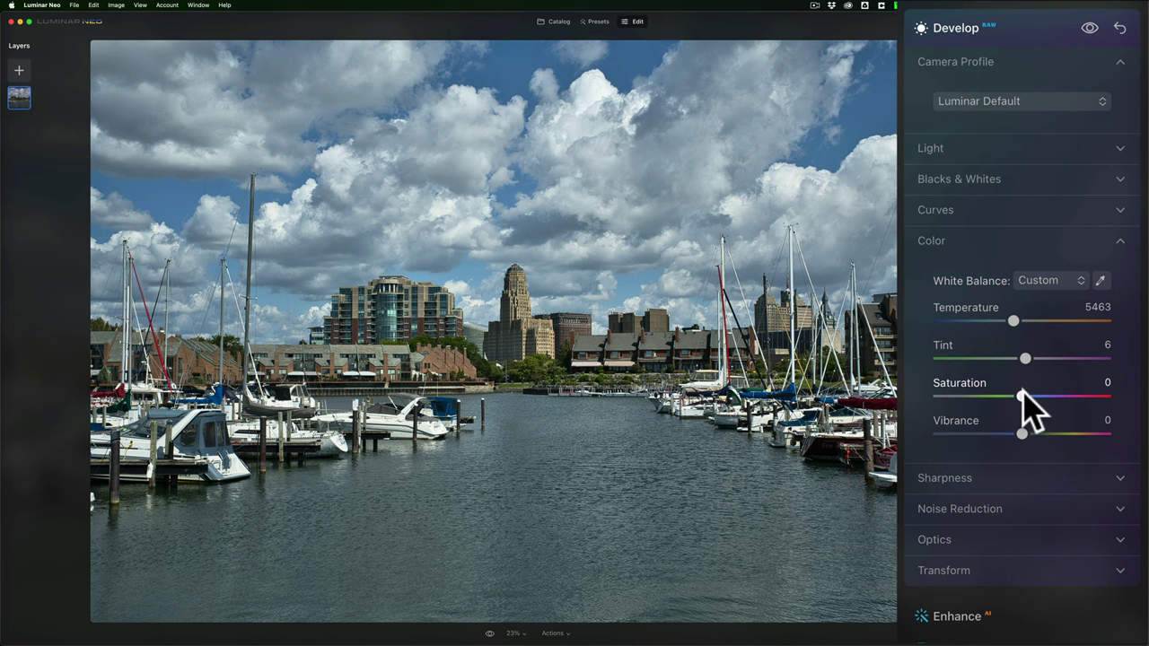
Try high and low Saturation on the photo, then reset Saturation to 0
drag(1023, 395, 1114, 401)
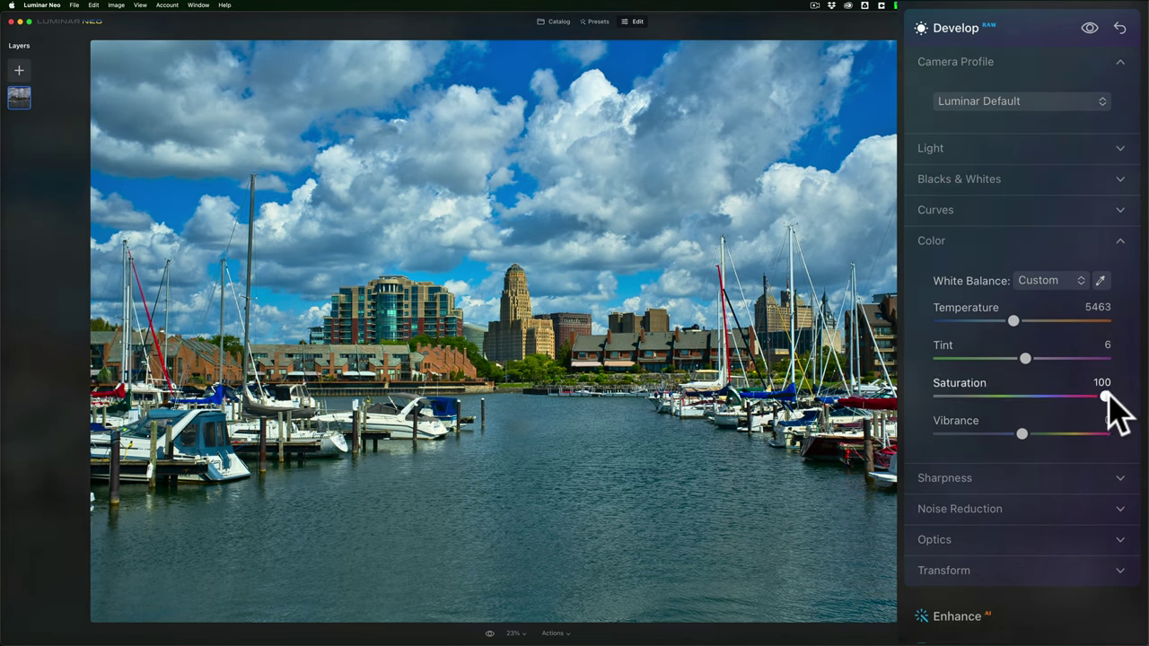
drag(1104, 396, 902, 397)
double_click(937, 399)
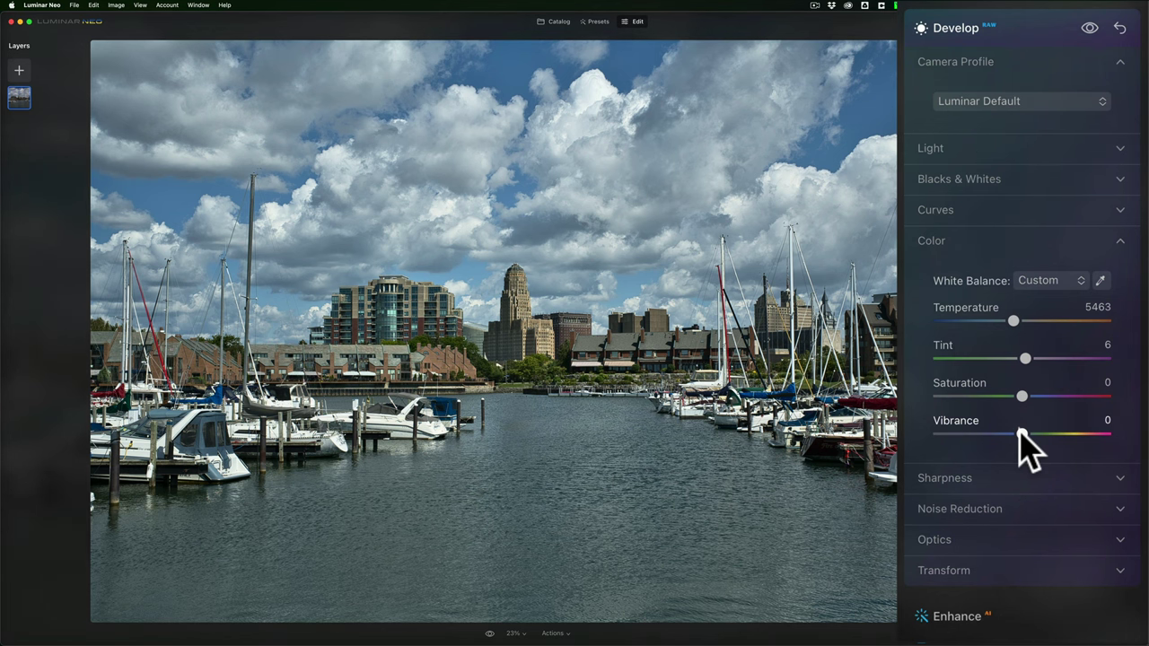
Experiment with Vibrance, settling at 2, and set Saturation to 16
drag(1021, 431, 1047, 431)
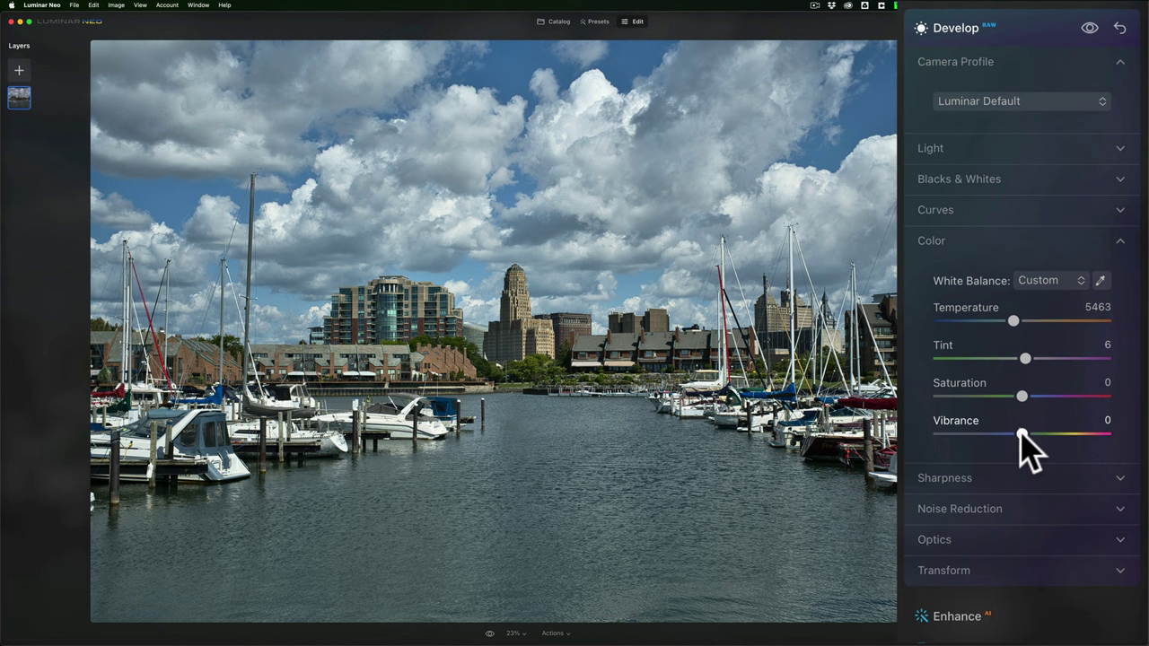
drag(1021, 432, 1030, 434)
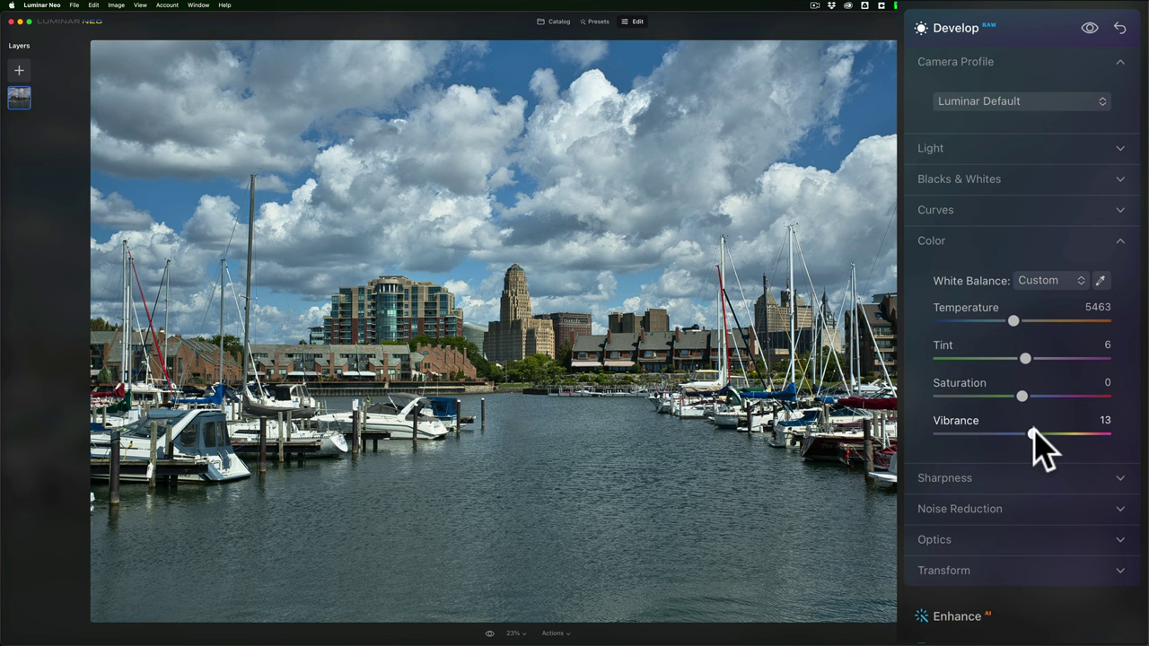
mouse_move(1032, 433)
mouse_down()
mouse_move(1064, 434)
mouse_move(1028, 433)
mouse_move(1052, 434)
mouse_up()
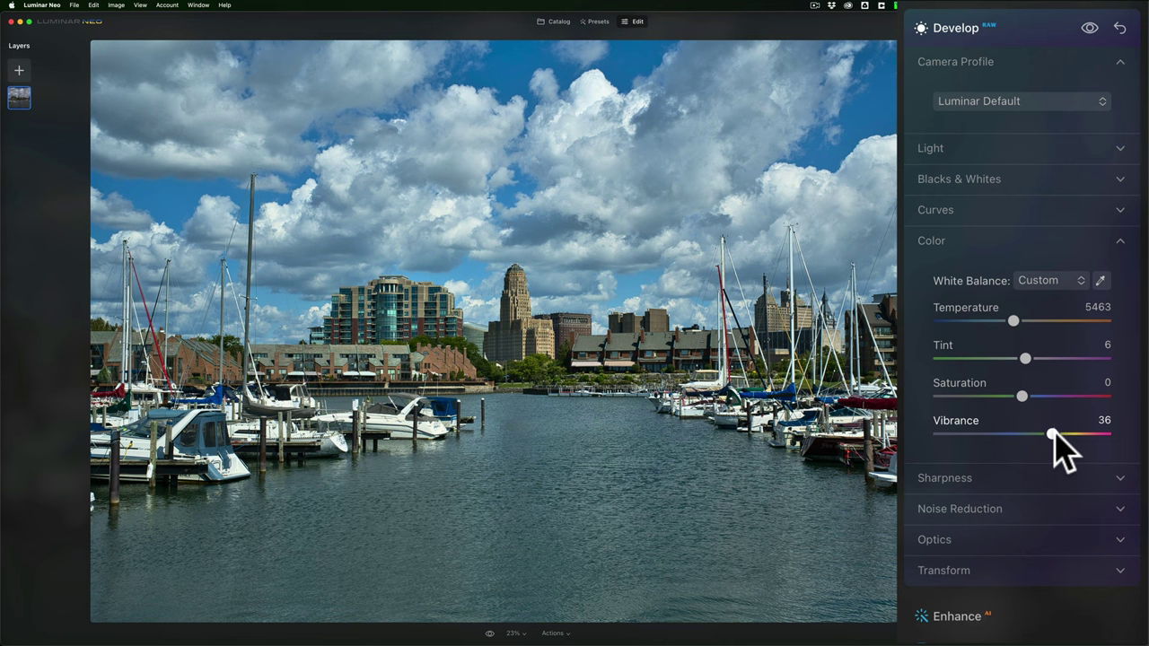
drag(1054, 432, 1025, 432)
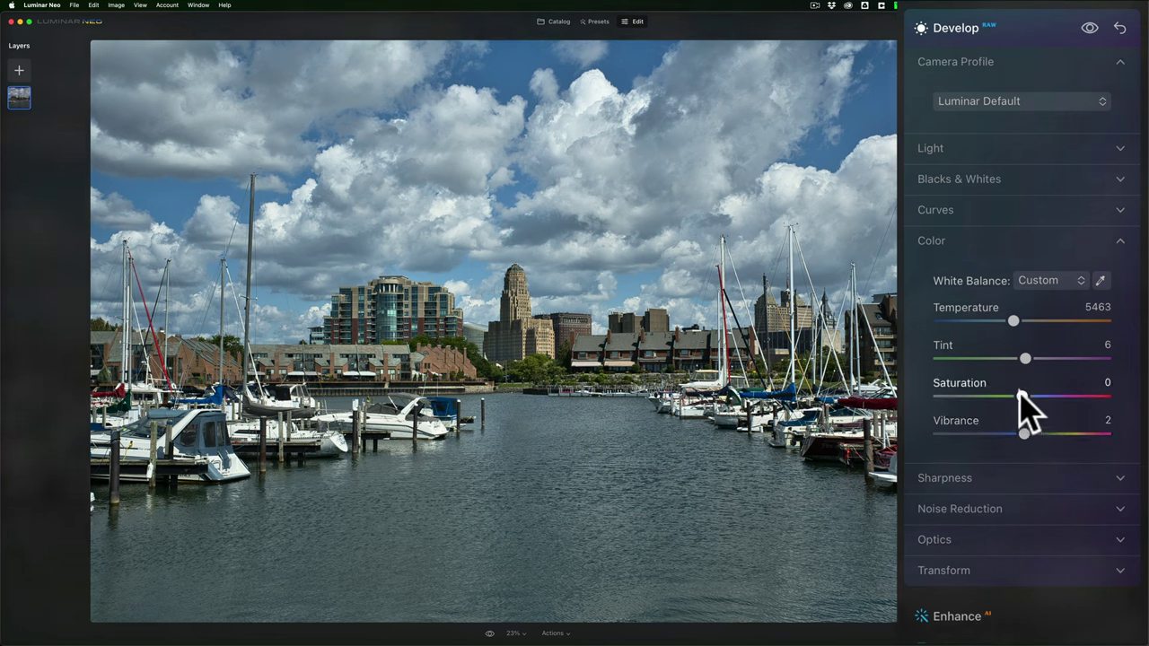
drag(1021, 395, 1035, 396)
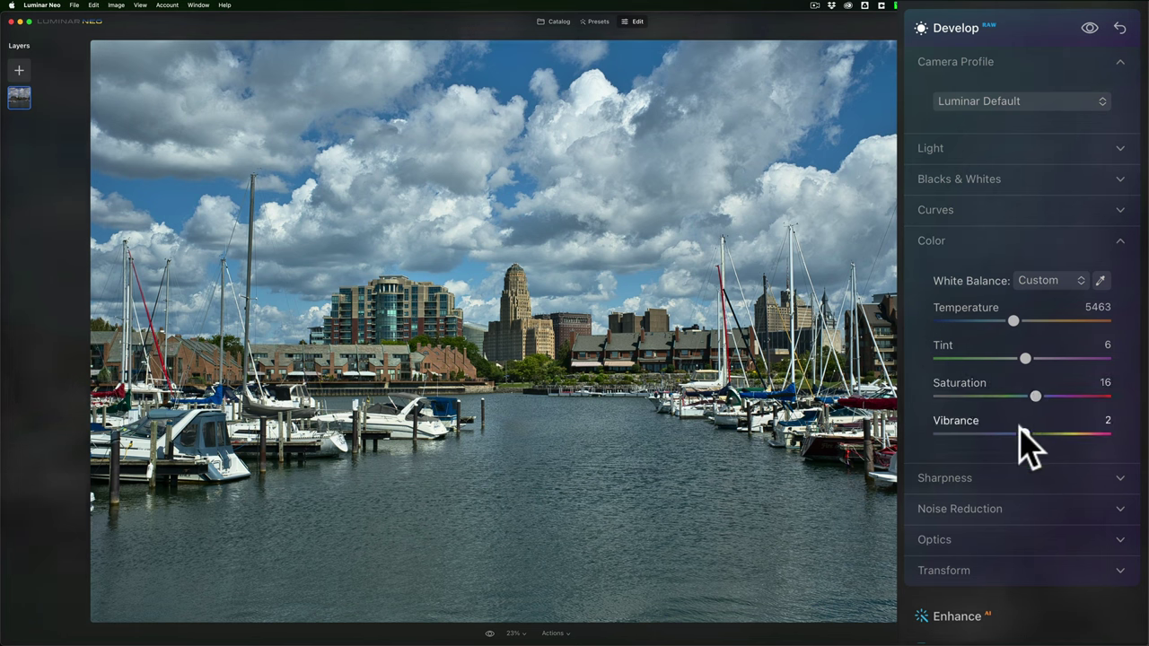
click(1025, 360)
click(1028, 244)
Zoom to 100% on the tower and sharpen with Sharpen 37, Radius 74 and Masking 74
click(1021, 271)
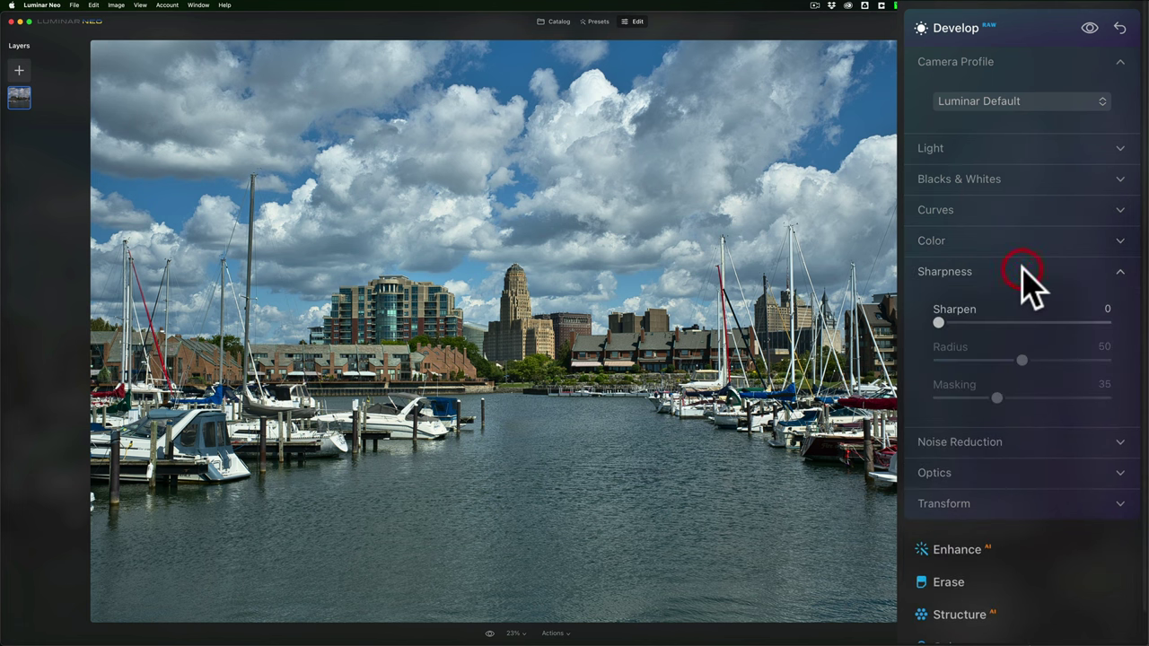
click(520, 322)
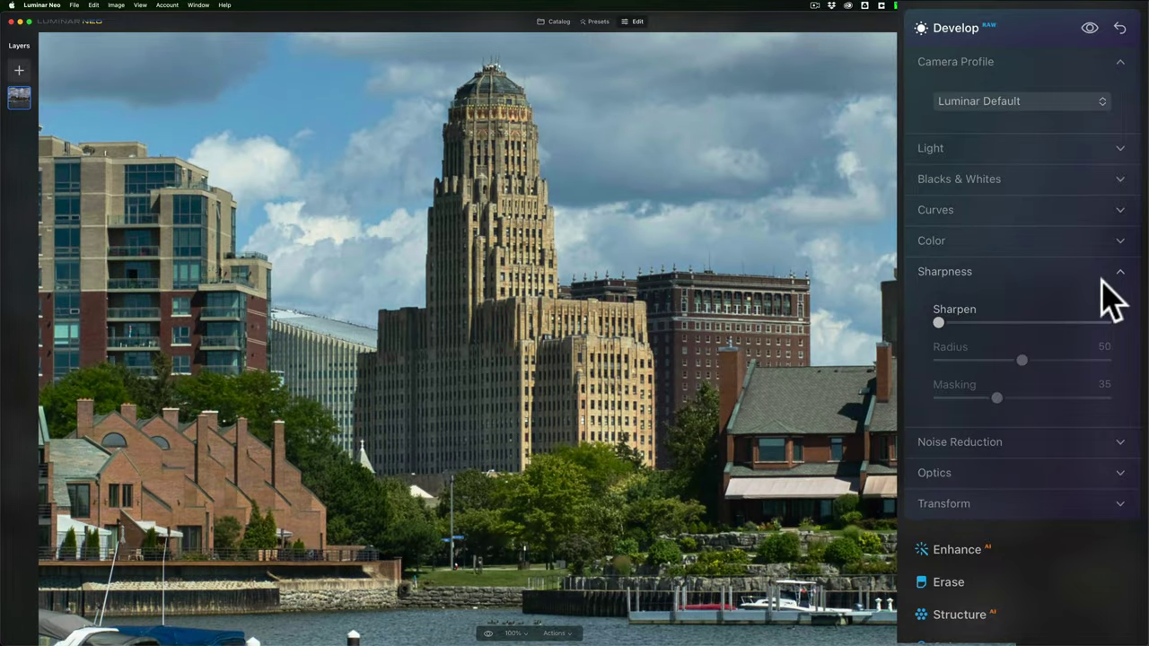
drag(938, 323, 1033, 325)
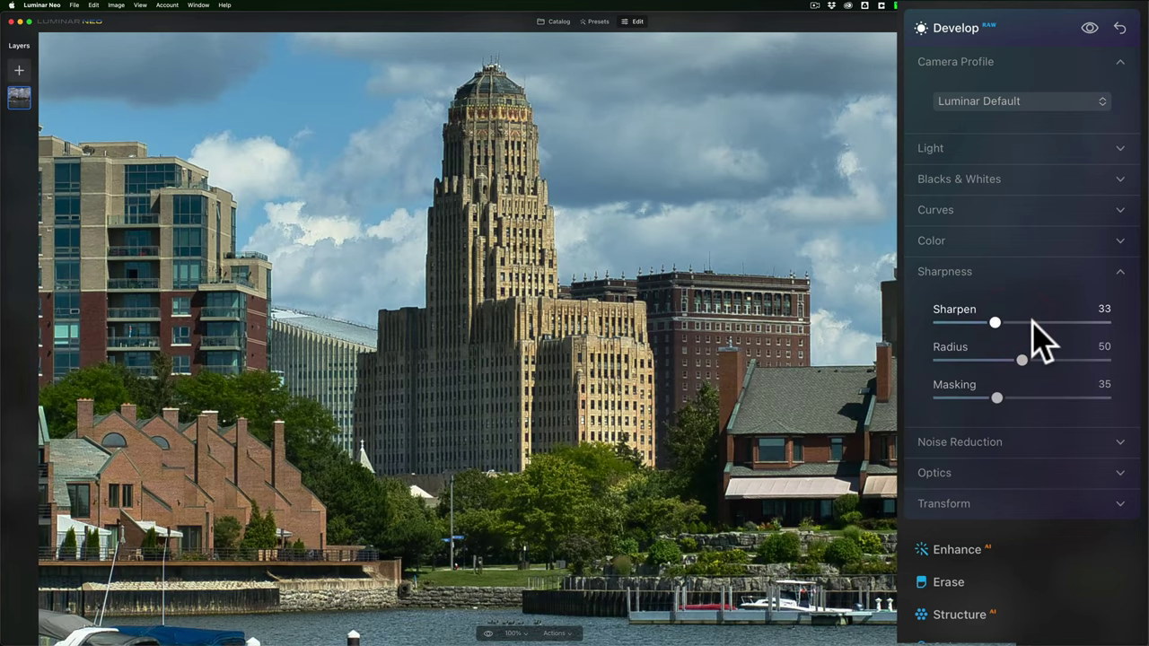
drag(989, 321, 1021, 321)
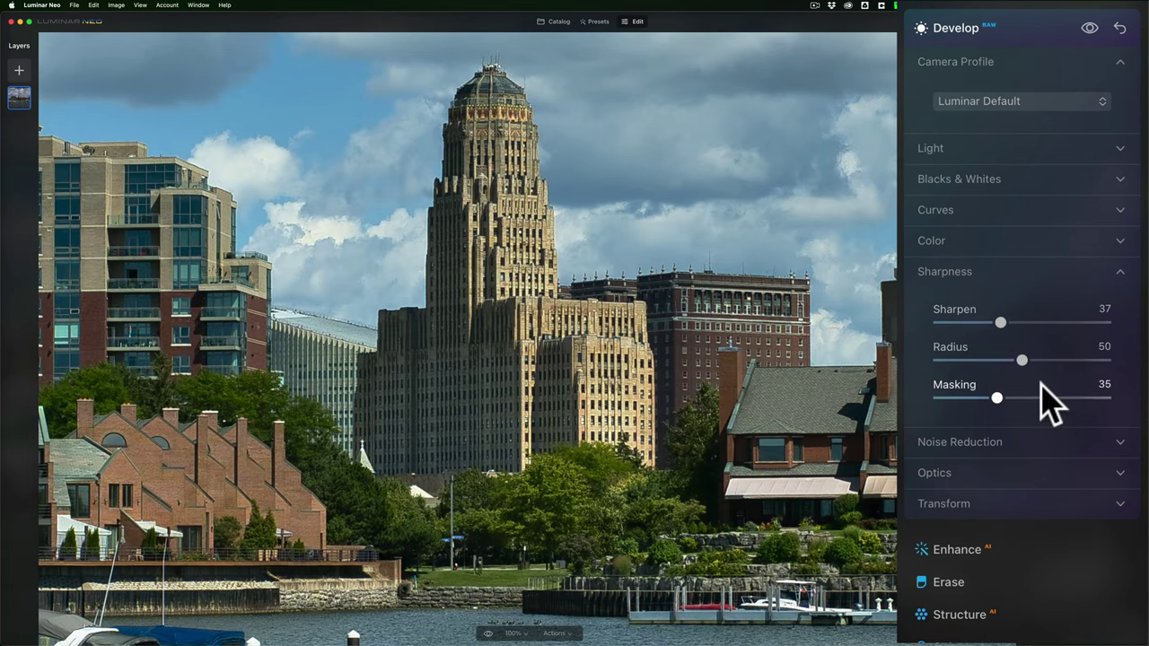
drag(1021, 361, 1064, 361)
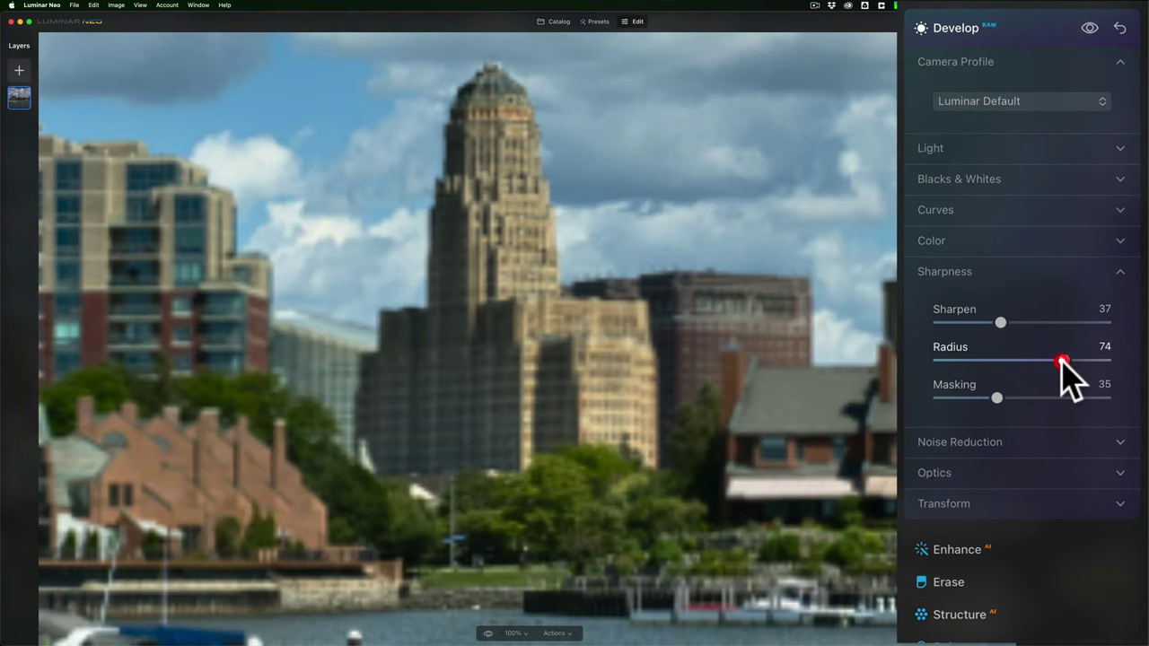
drag(994, 398, 1061, 398)
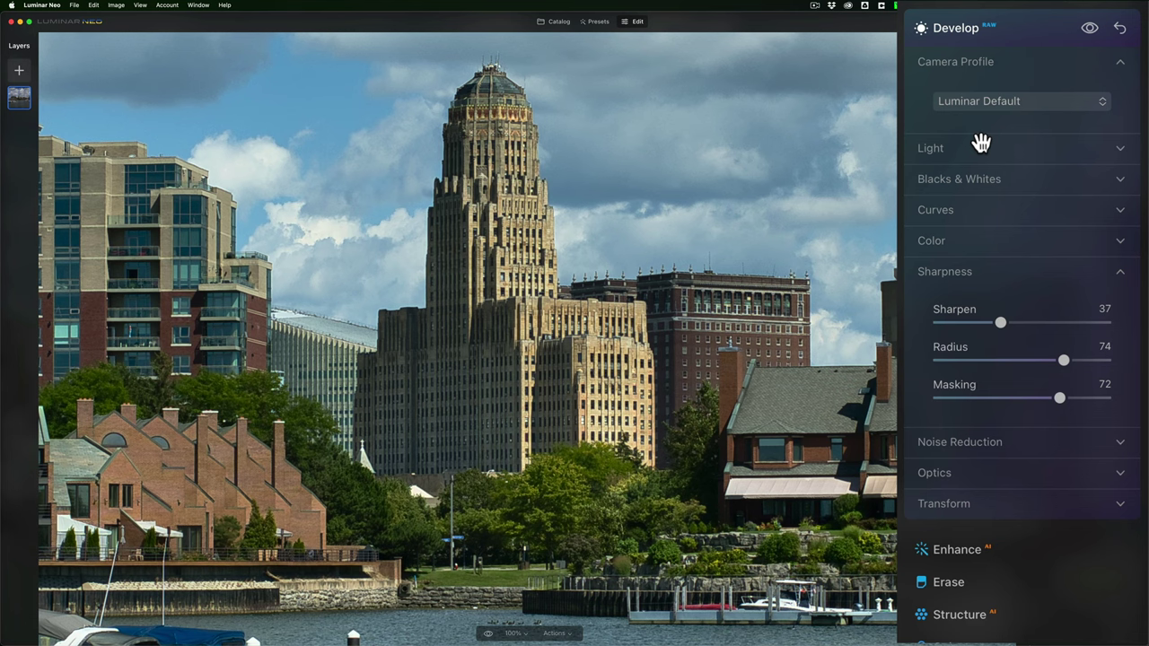
drag(979, 147, 692, 180)
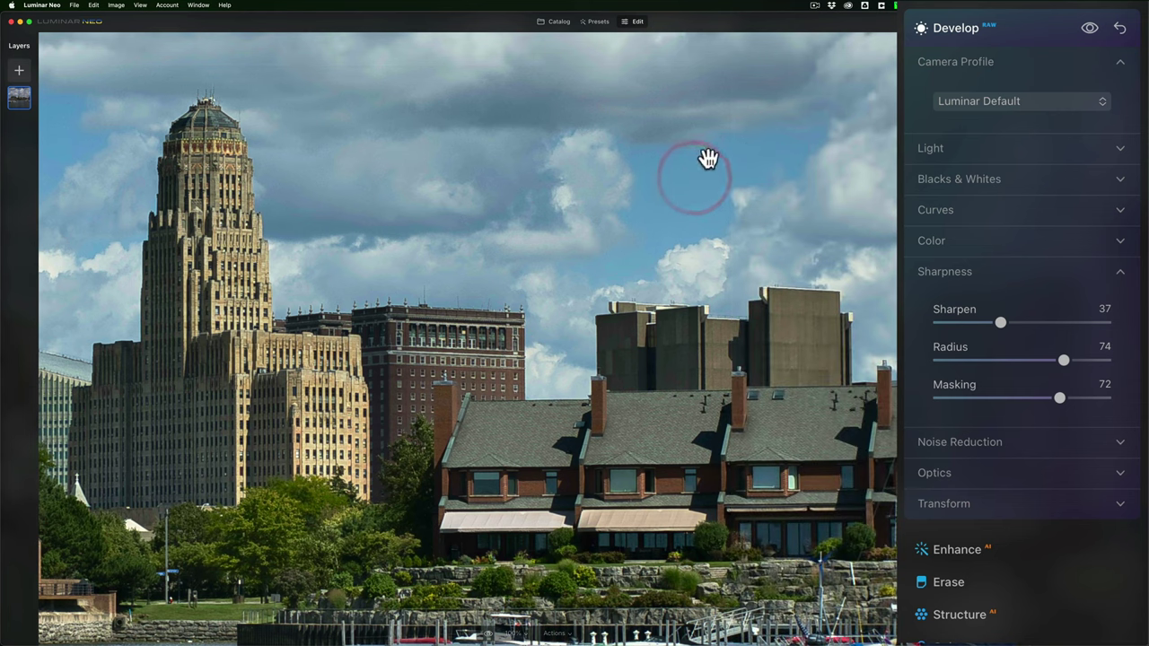
drag(1067, 395, 1038, 398)
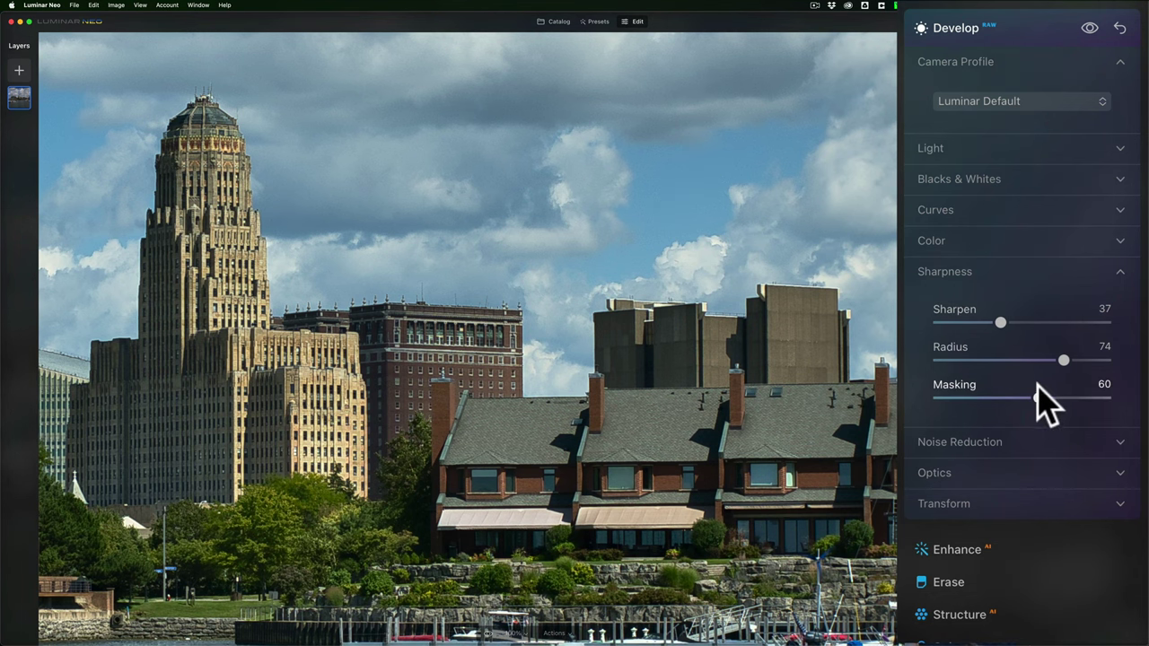
drag(1039, 398, 1063, 397)
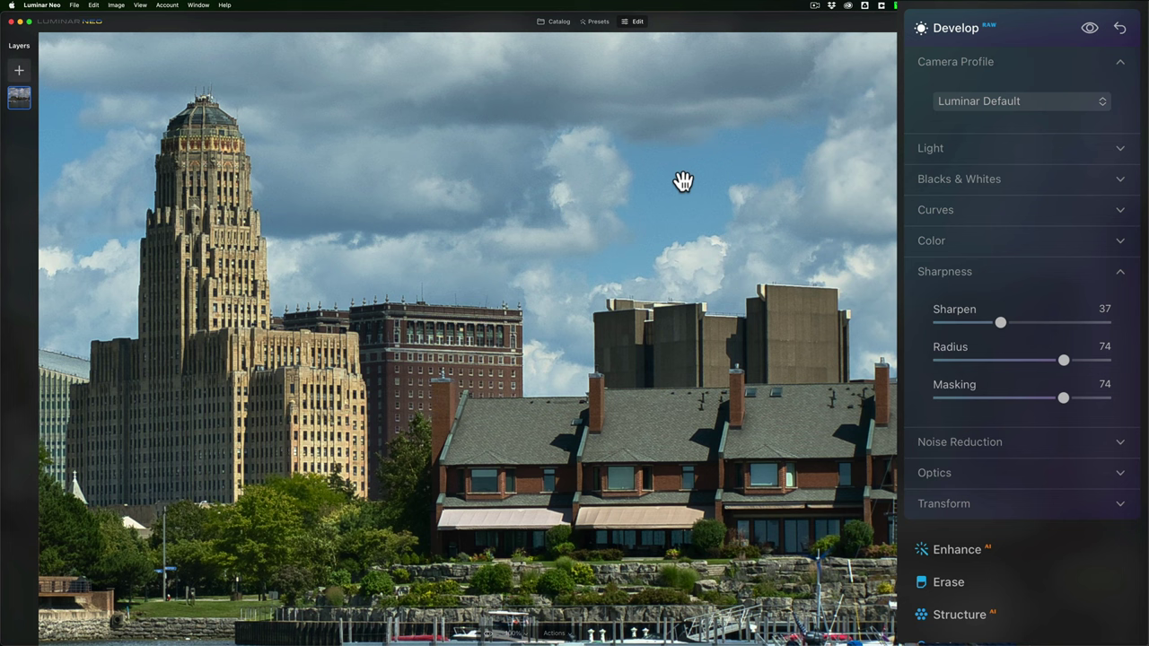
click(1054, 257)
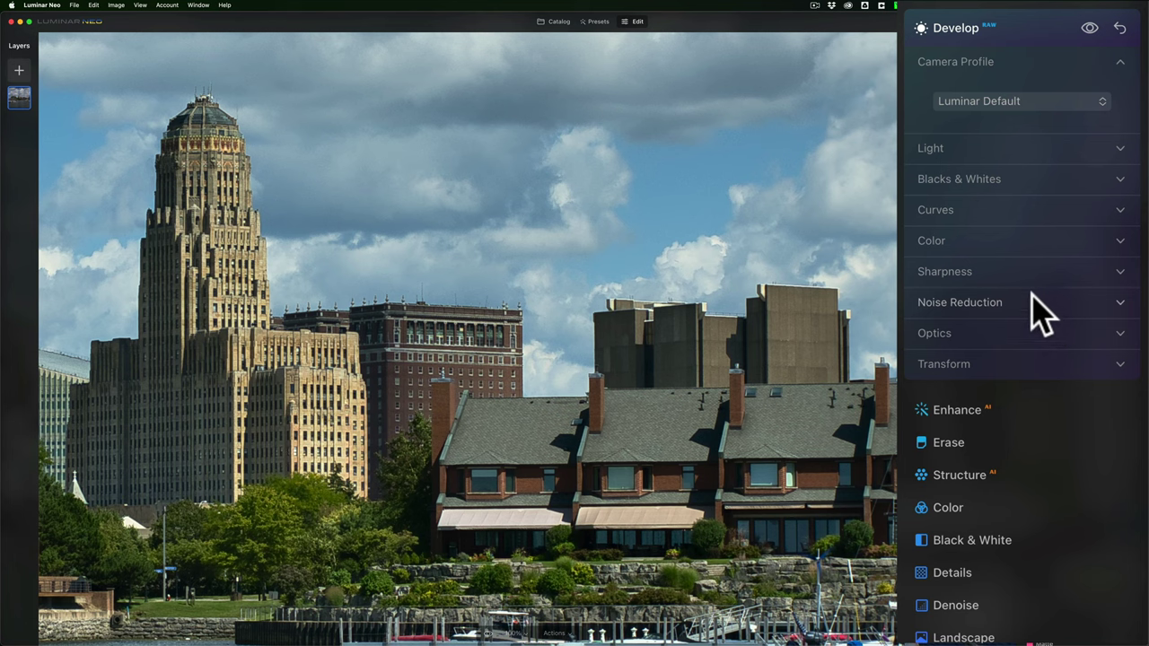
Apply light noise reduction with Luminosity about 22 and Color 8
click(1036, 296)
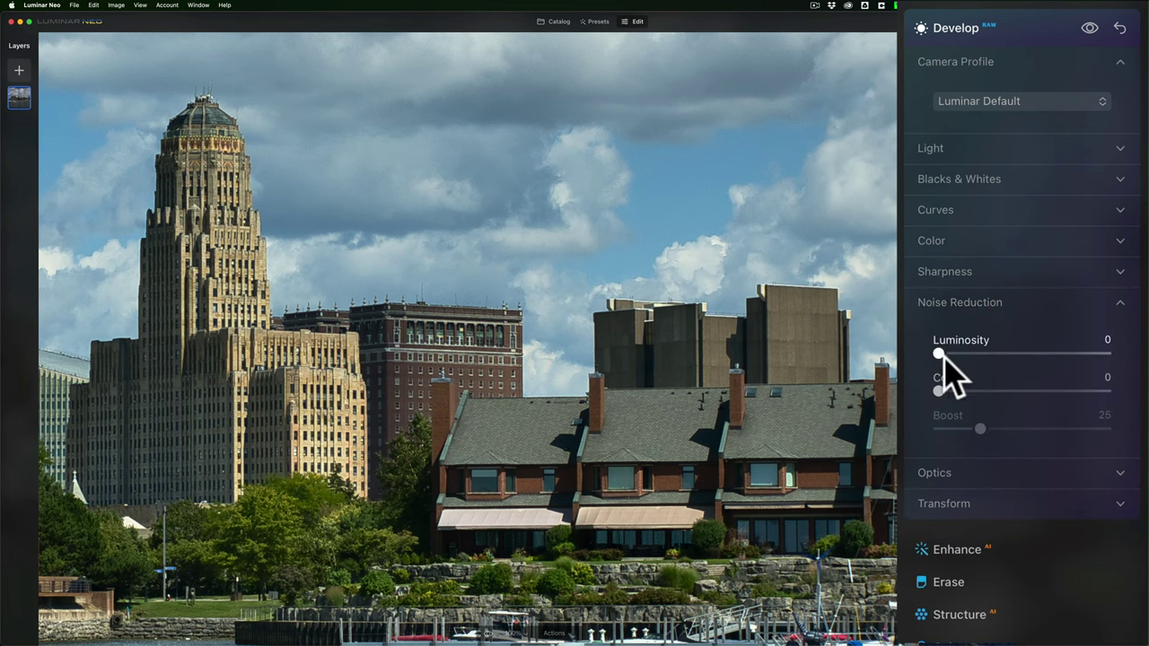
drag(937, 352, 980, 356)
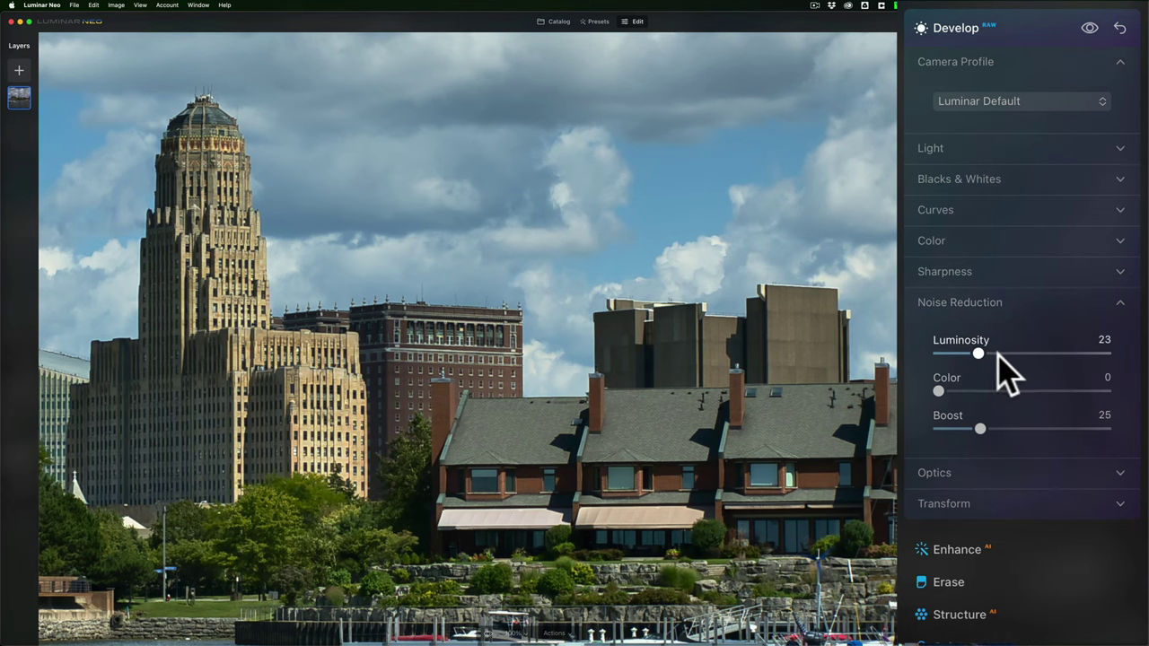
drag(977, 354, 972, 353)
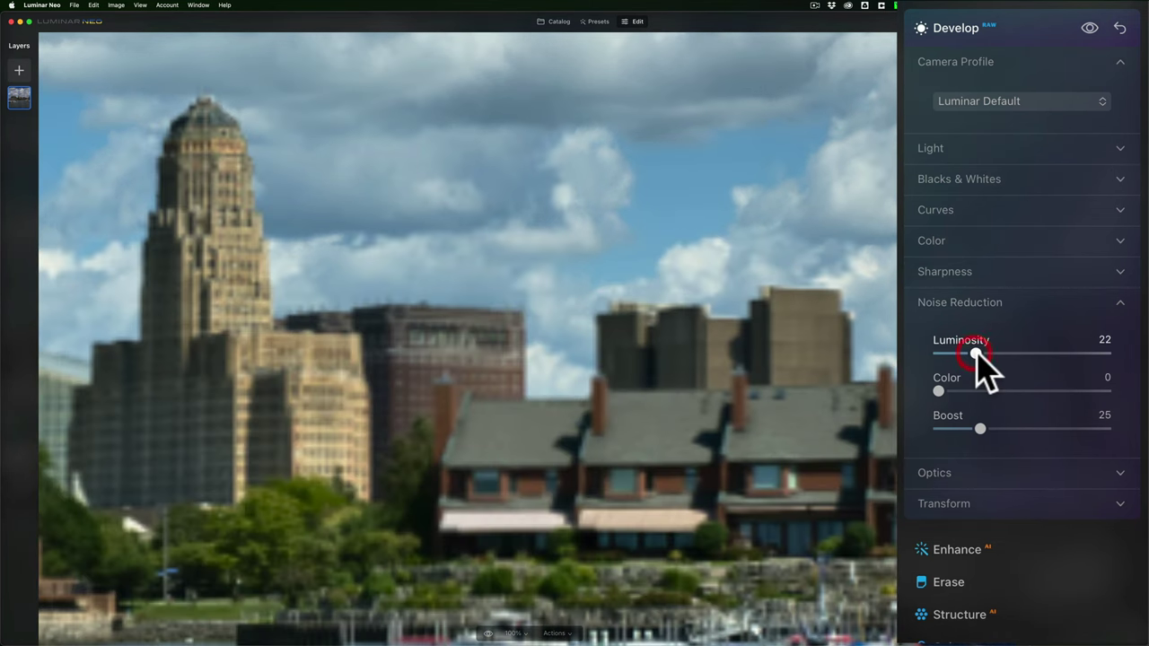
drag(939, 392, 953, 391)
drag(975, 354, 972, 354)
click(1023, 307)
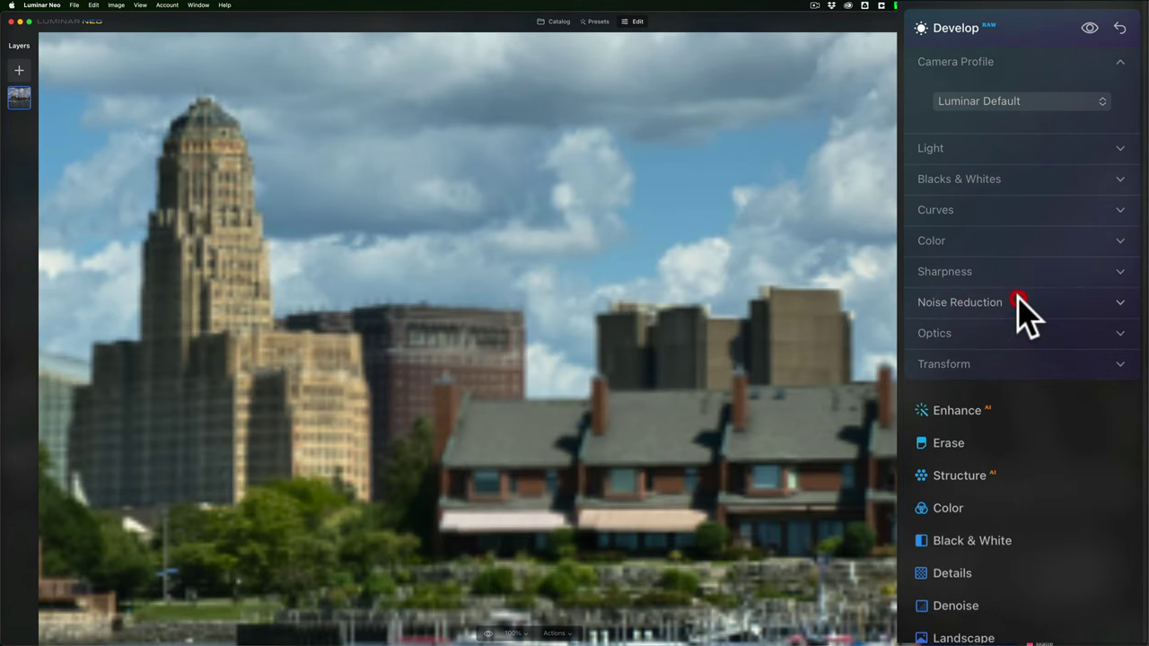
Fit the photo to view and turn on auto distortion, chromatic aberration and defringe corrections in Optics
click(501, 238)
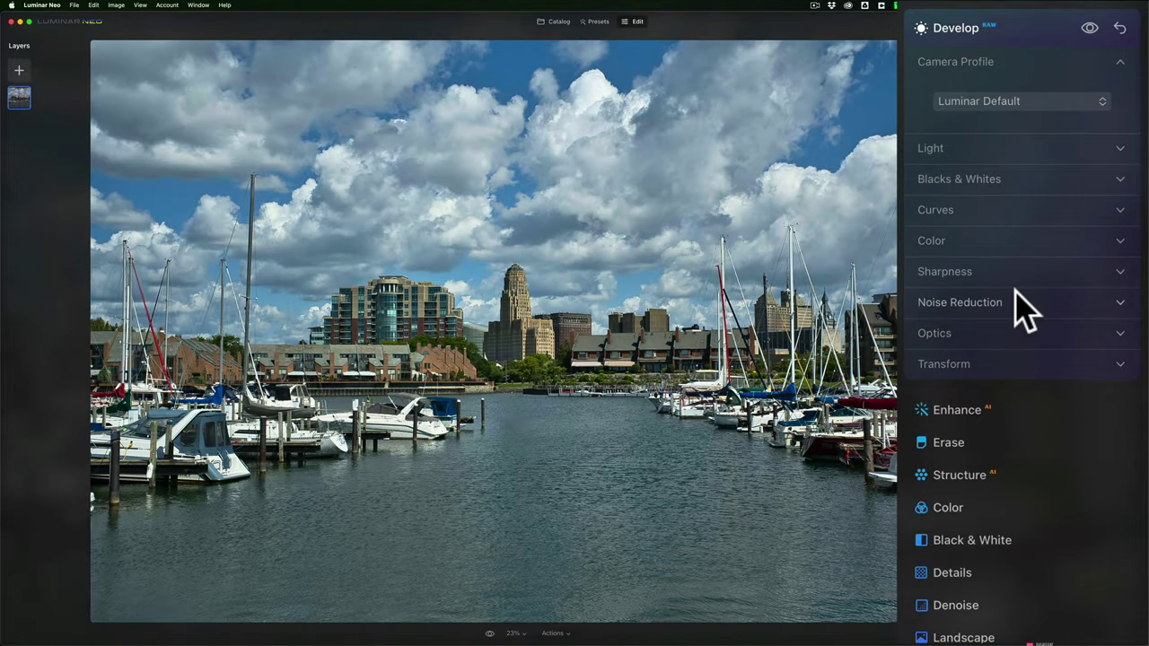
click(1014, 330)
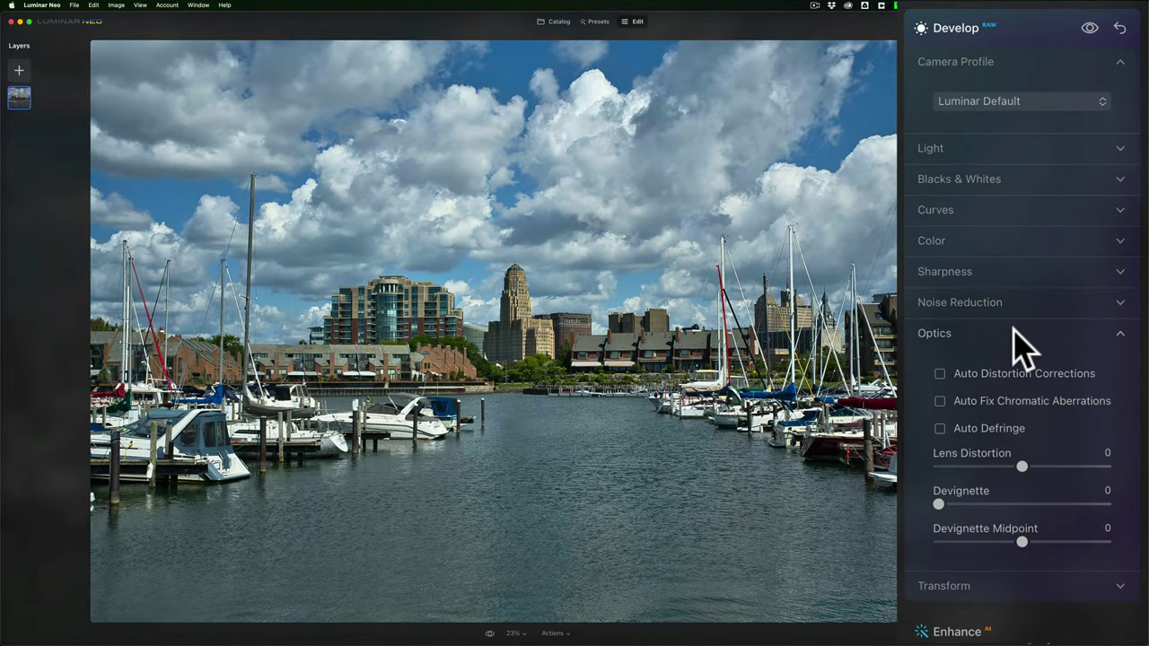
click(939, 373)
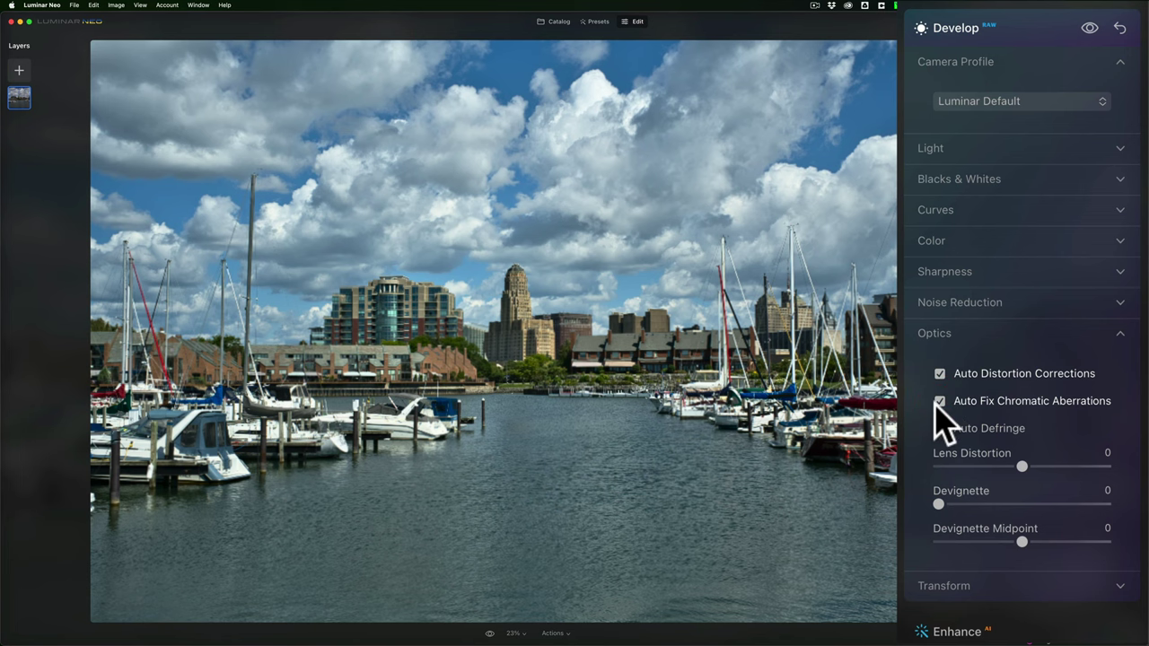
click(939, 401)
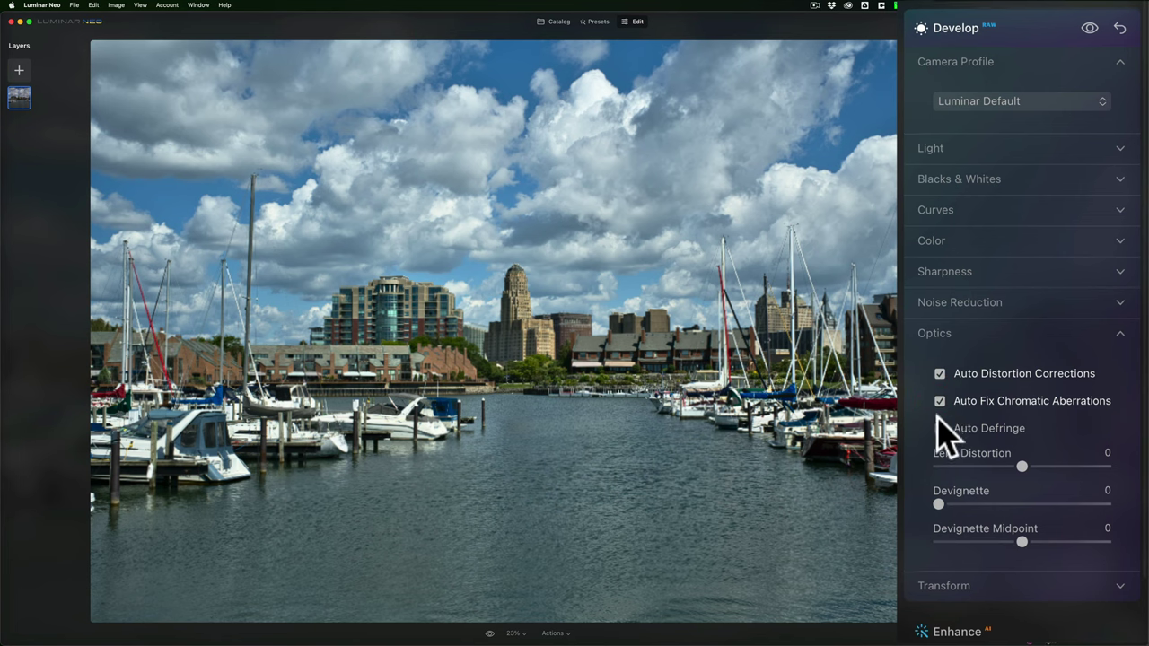
scroll(943, 417, down, 1)
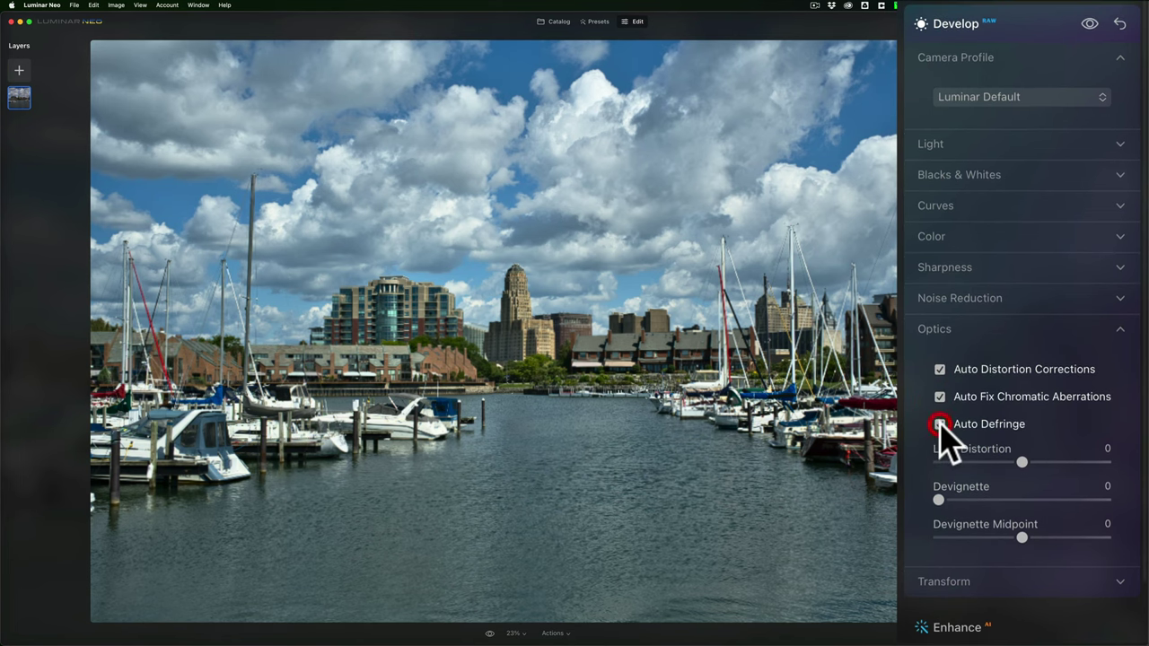
click(940, 423)
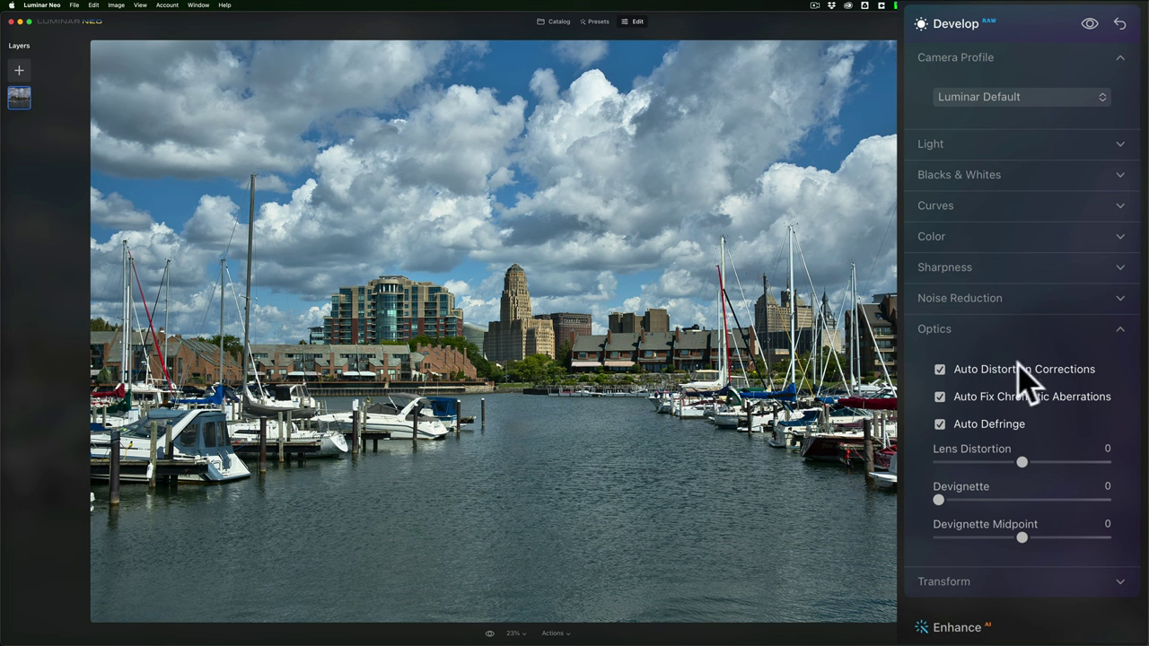
scroll(1038, 383, down, 1)
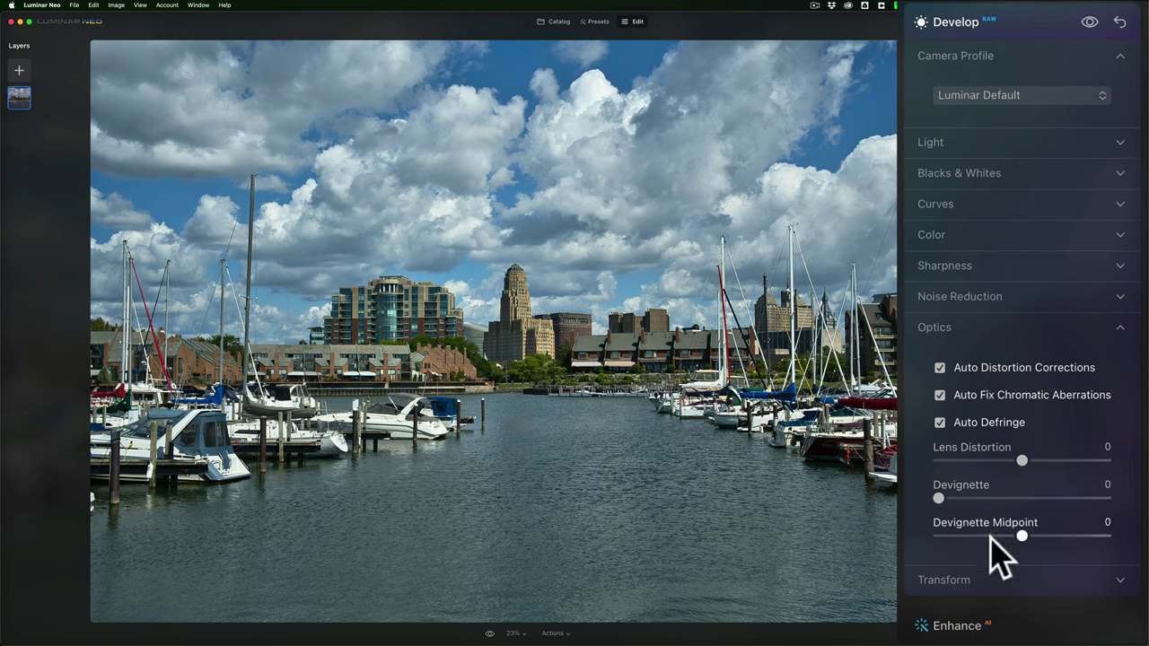
click(1048, 330)
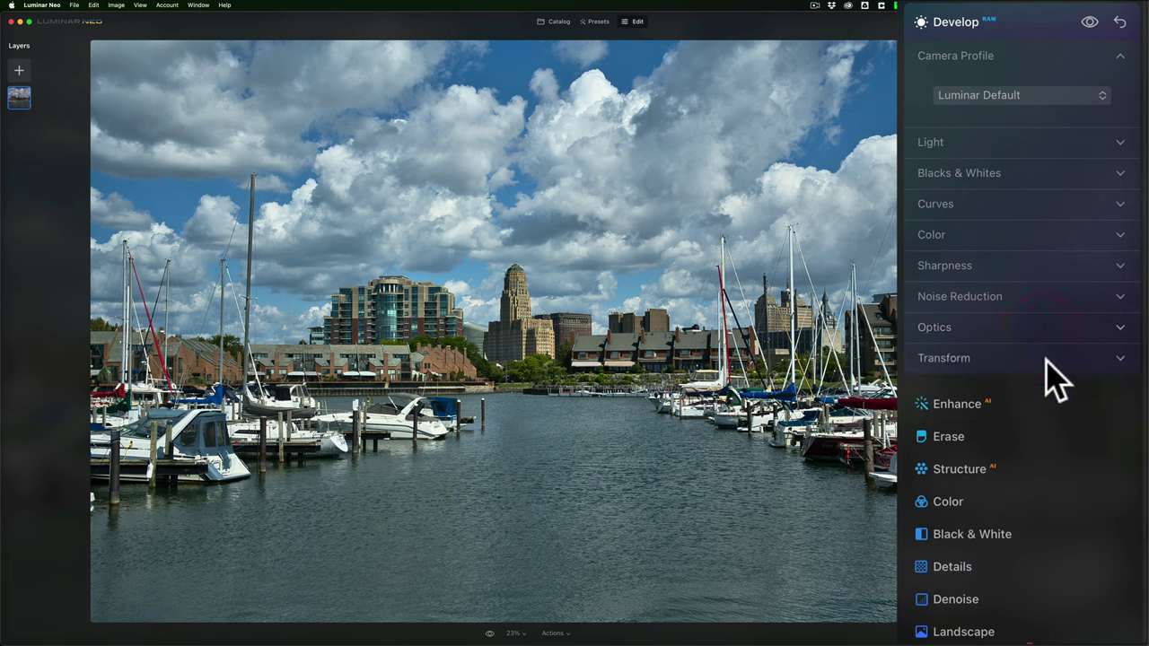
Set Transform Vertical perspective to -6, trying Horizontal and resetting it to 0
click(1046, 360)
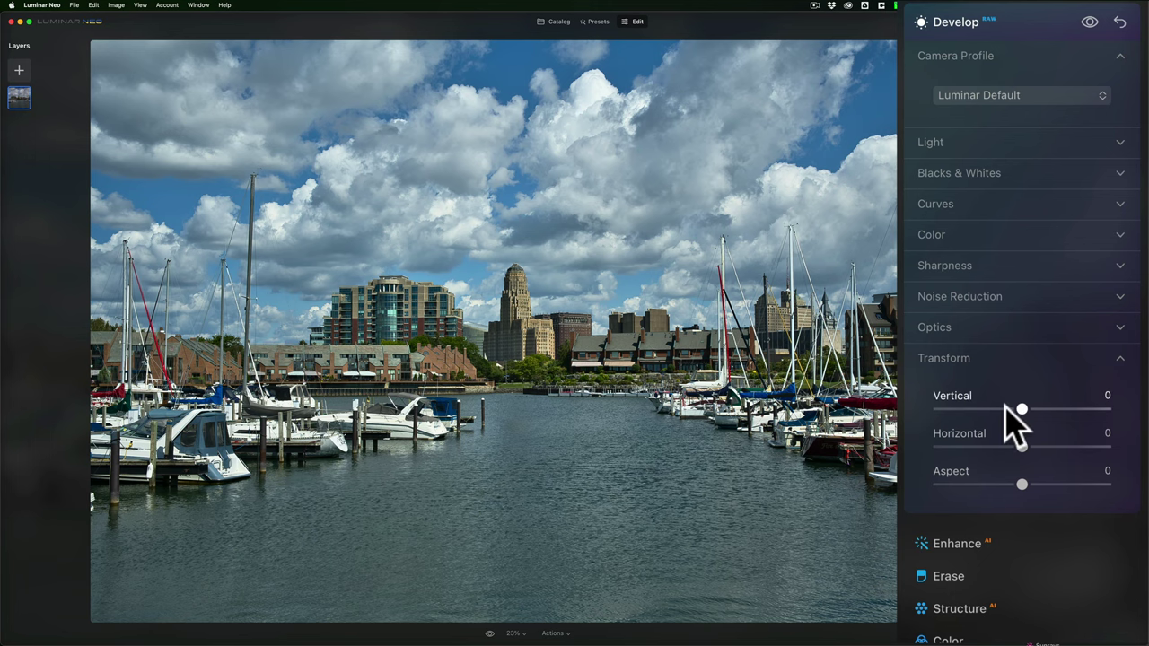
drag(1020, 405, 1012, 404)
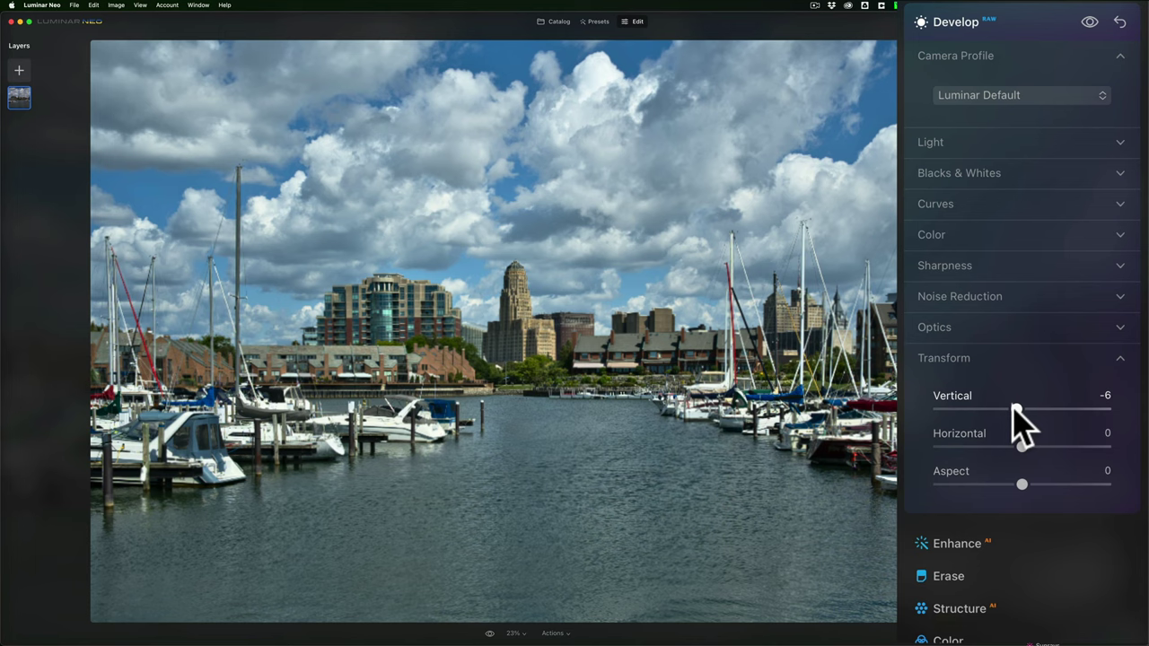
click(1014, 405)
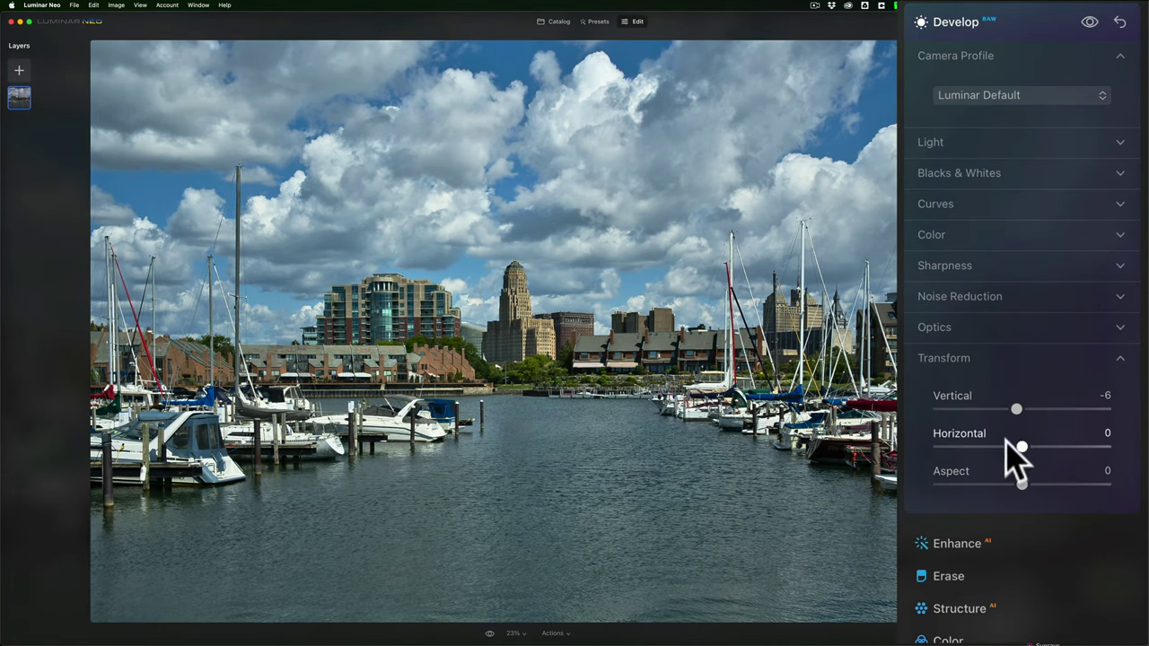
drag(1022, 447, 1040, 447)
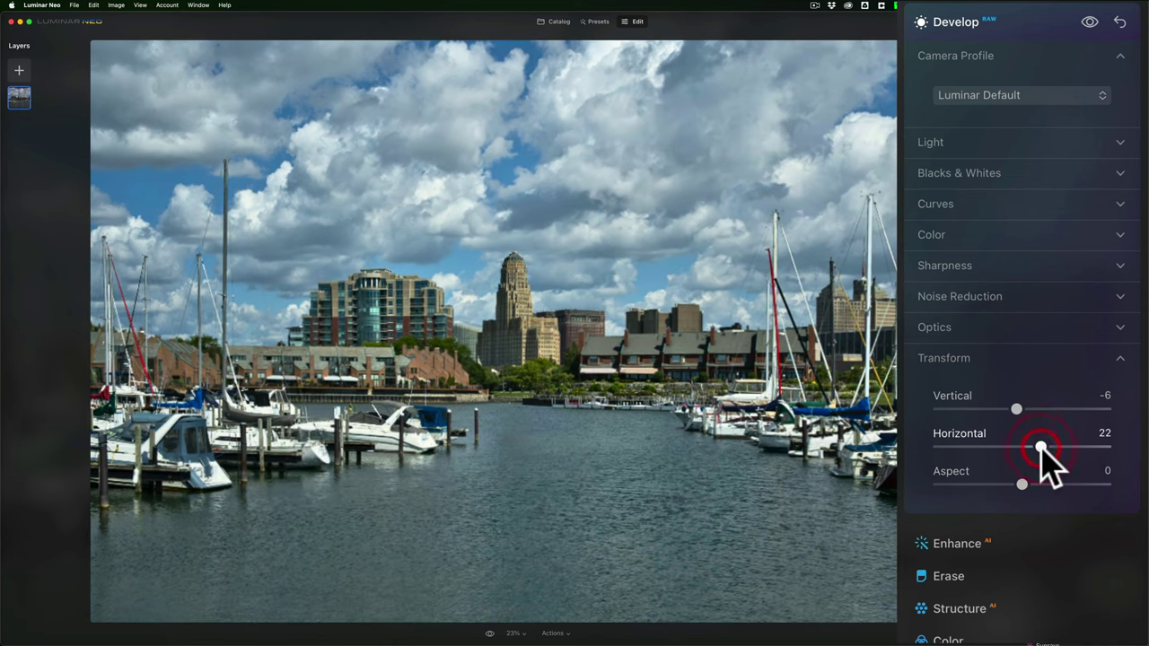
double_click(1037, 446)
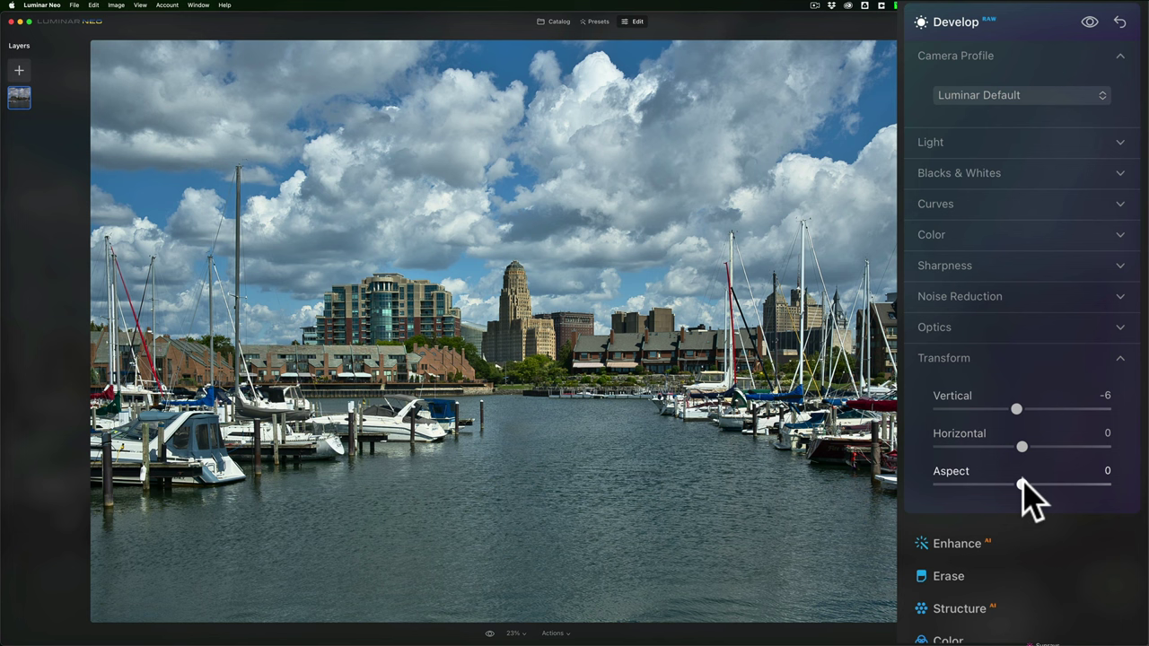
Collapse Transform and Develop RAW, then open the regular Develop tool's Light adjustments
click(1021, 355)
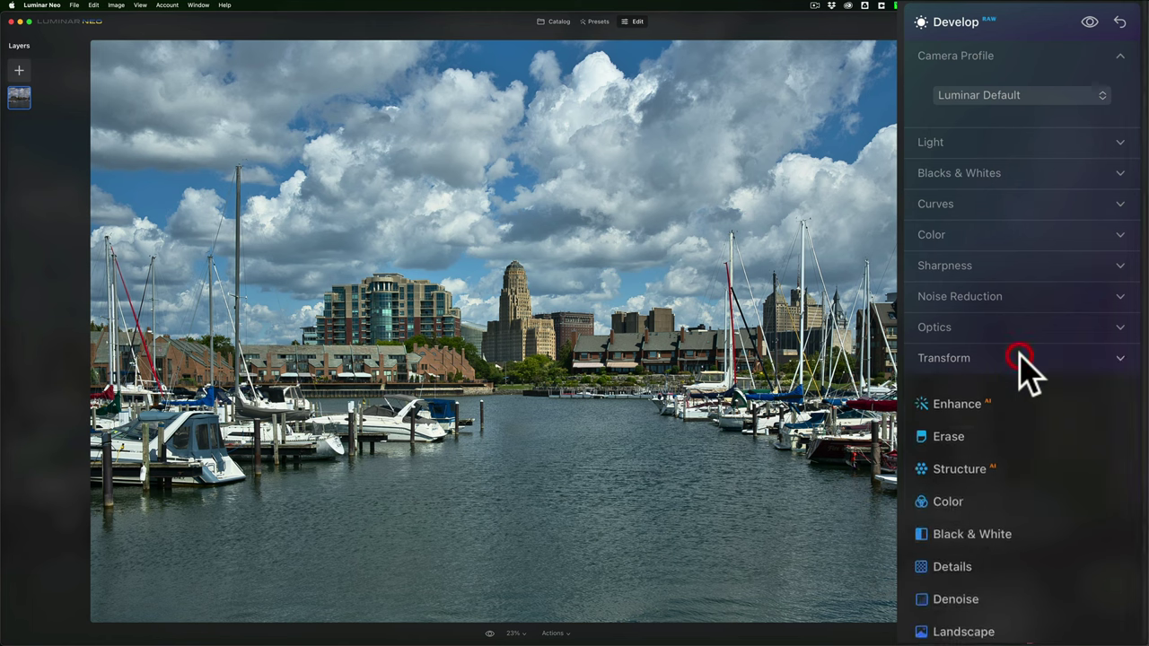
click(1036, 34)
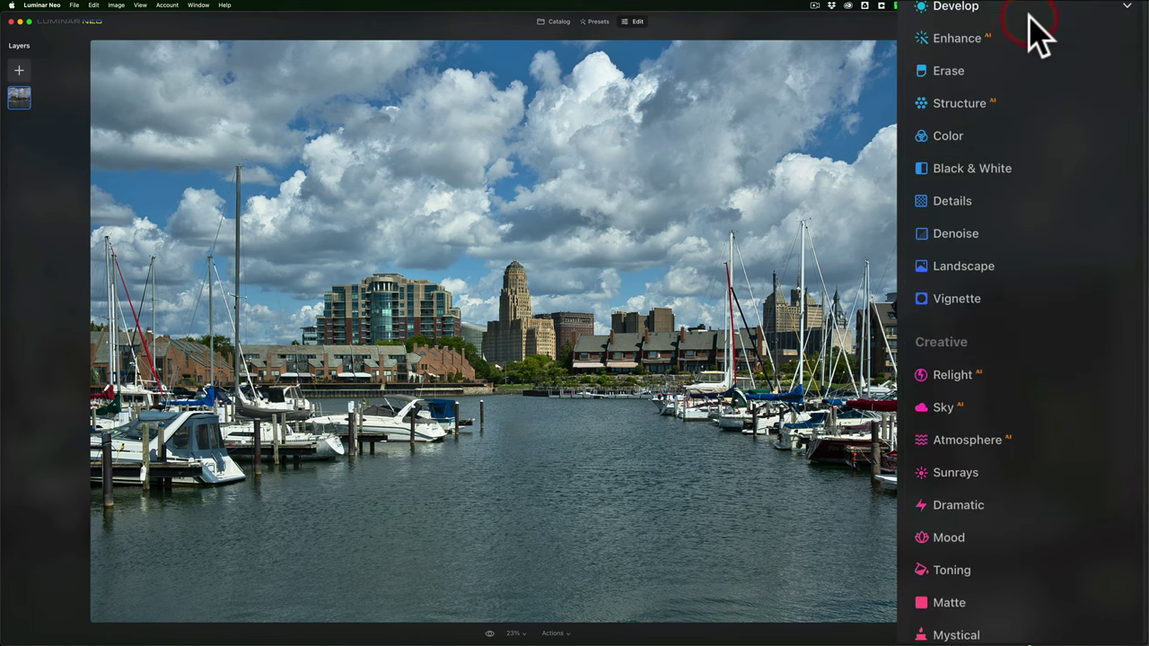
click(982, 7)
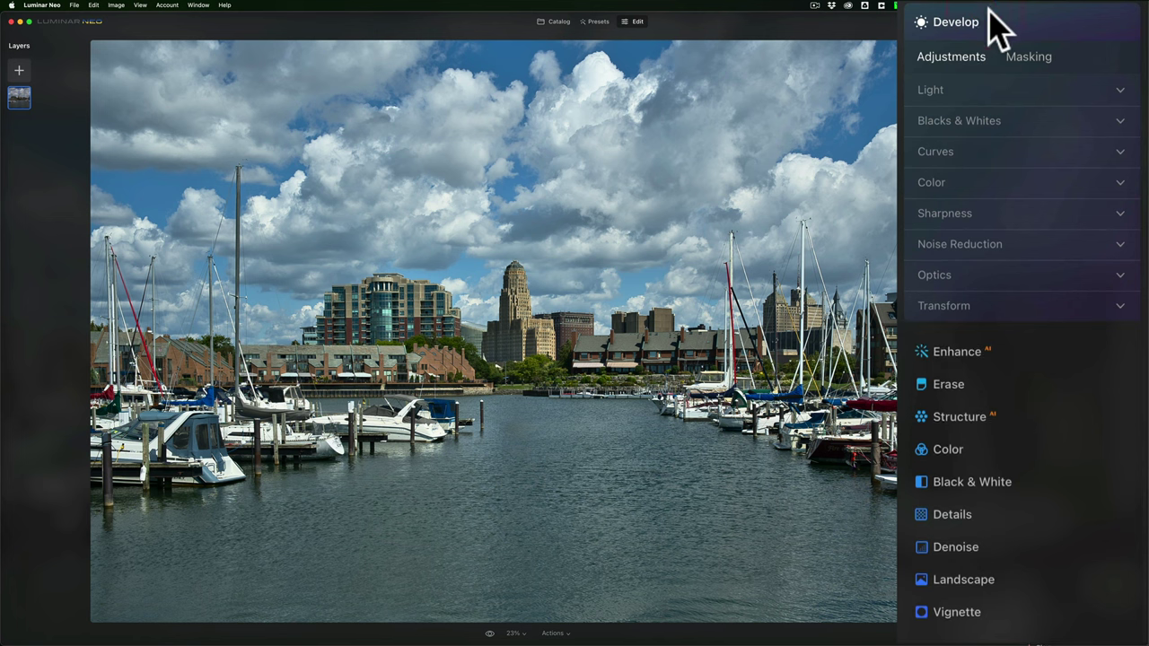
click(988, 90)
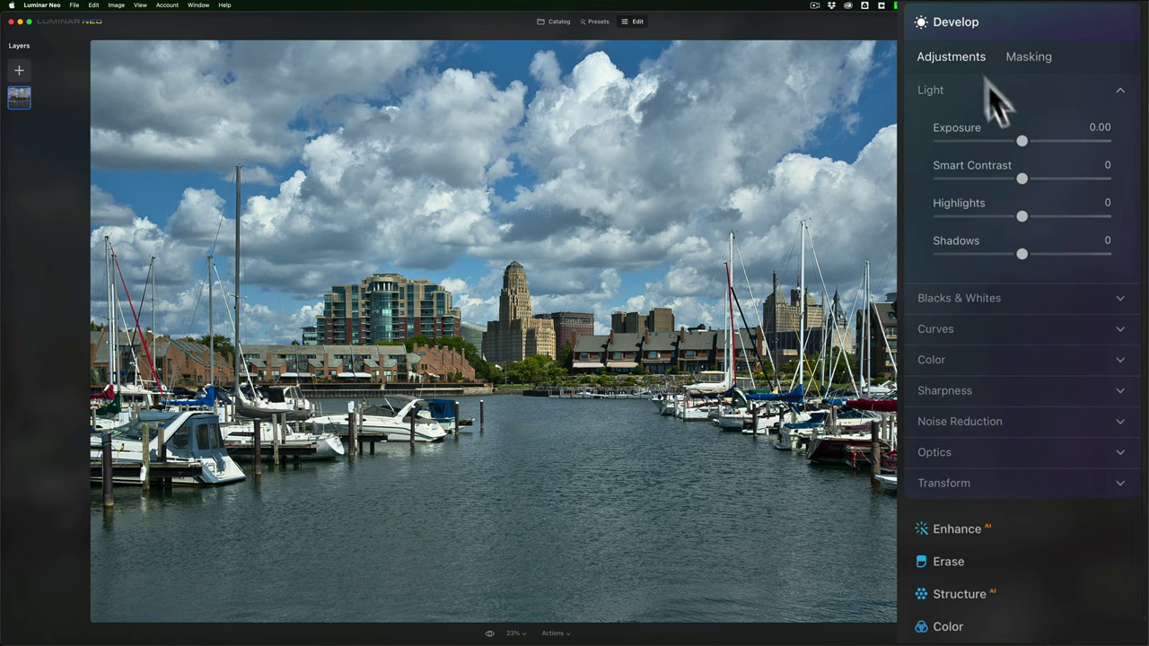
click(987, 19)
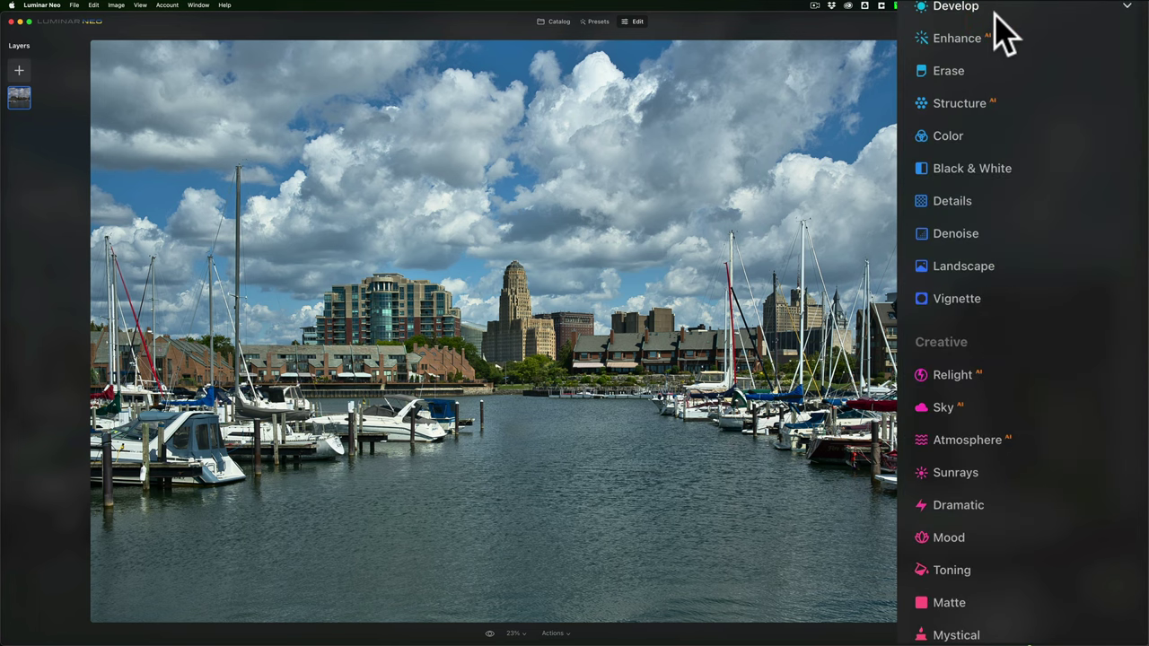
click(989, 13)
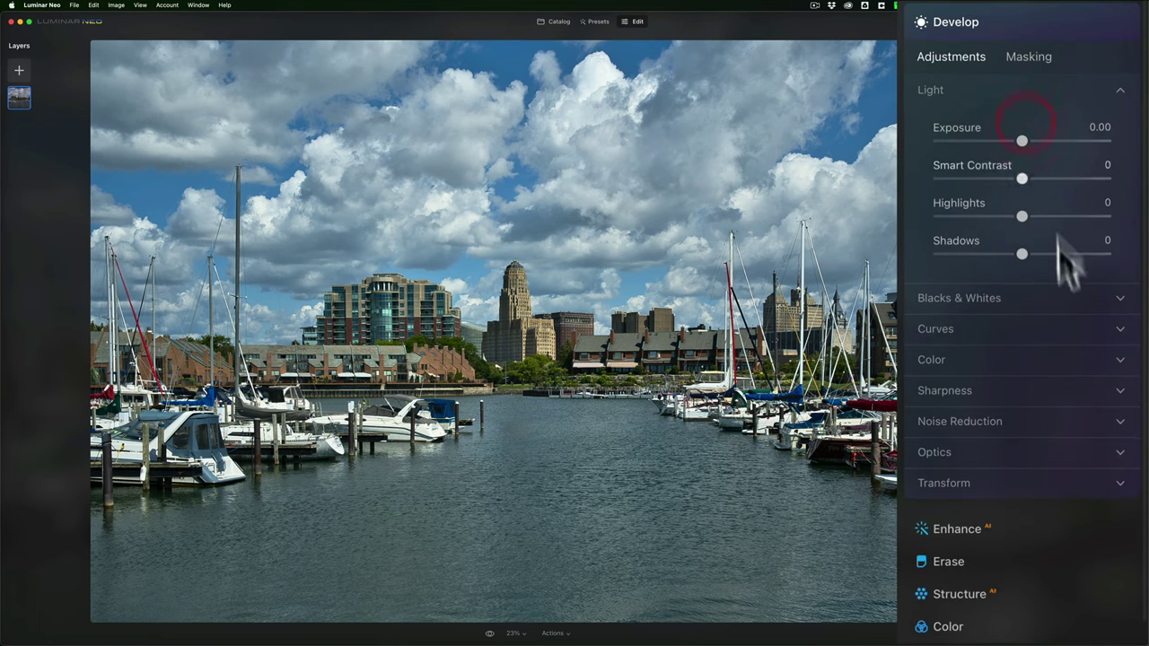
Try a different Temperature under Color, then reset it to 0
click(1030, 359)
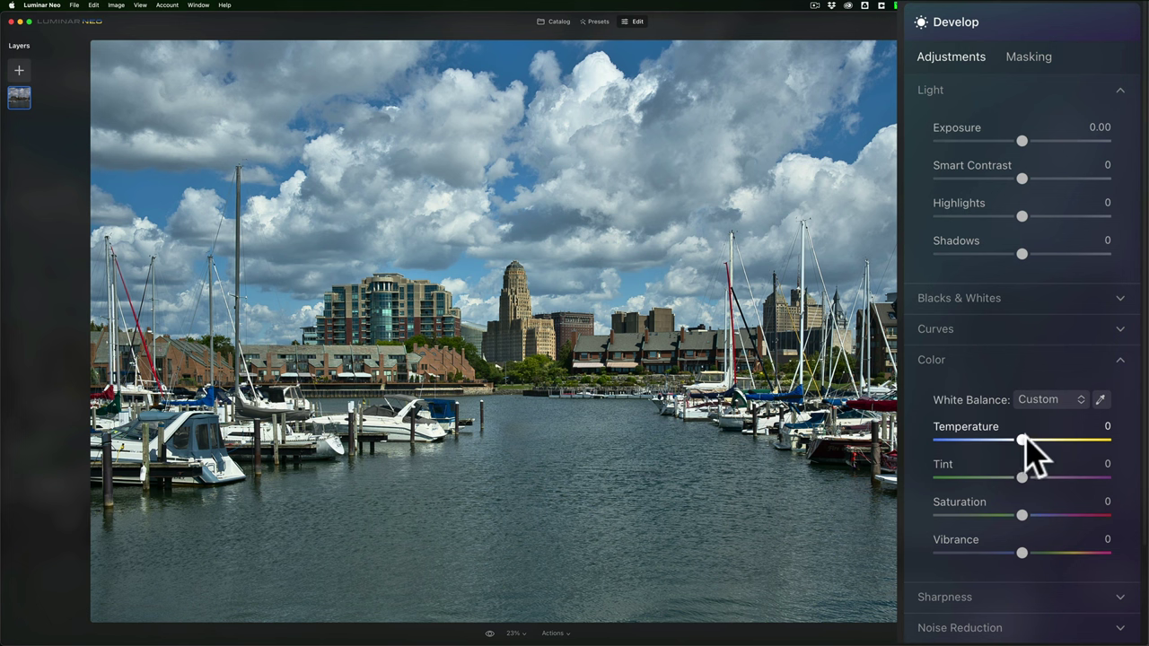
drag(1023, 440, 933, 462)
double_click(933, 440)
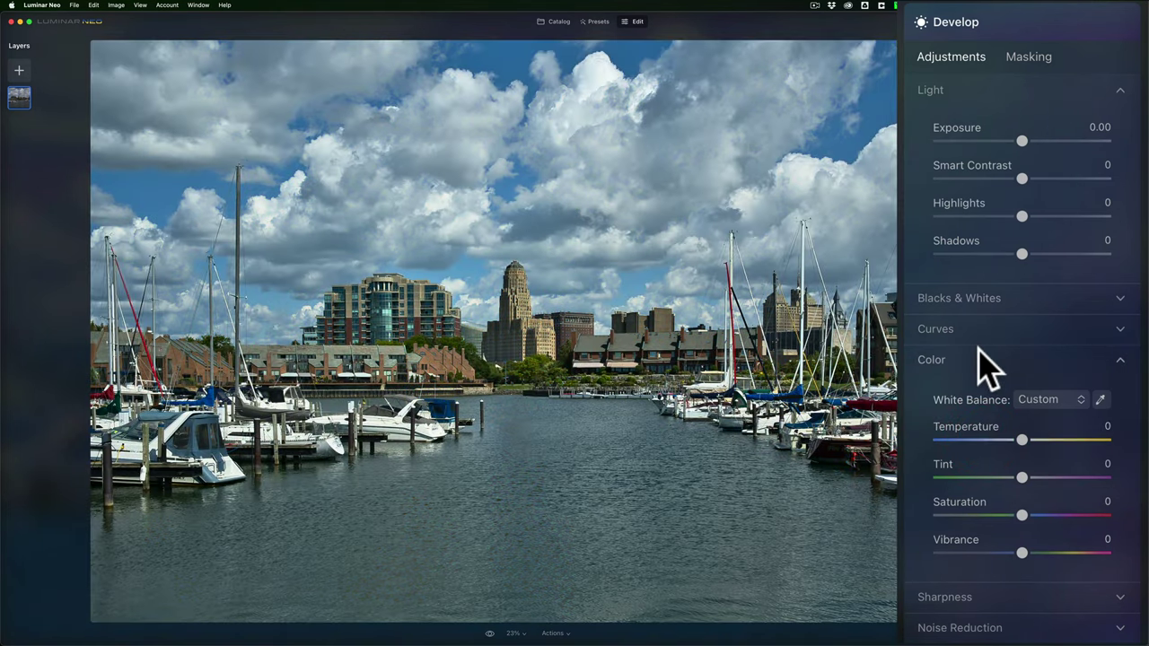
click(978, 359)
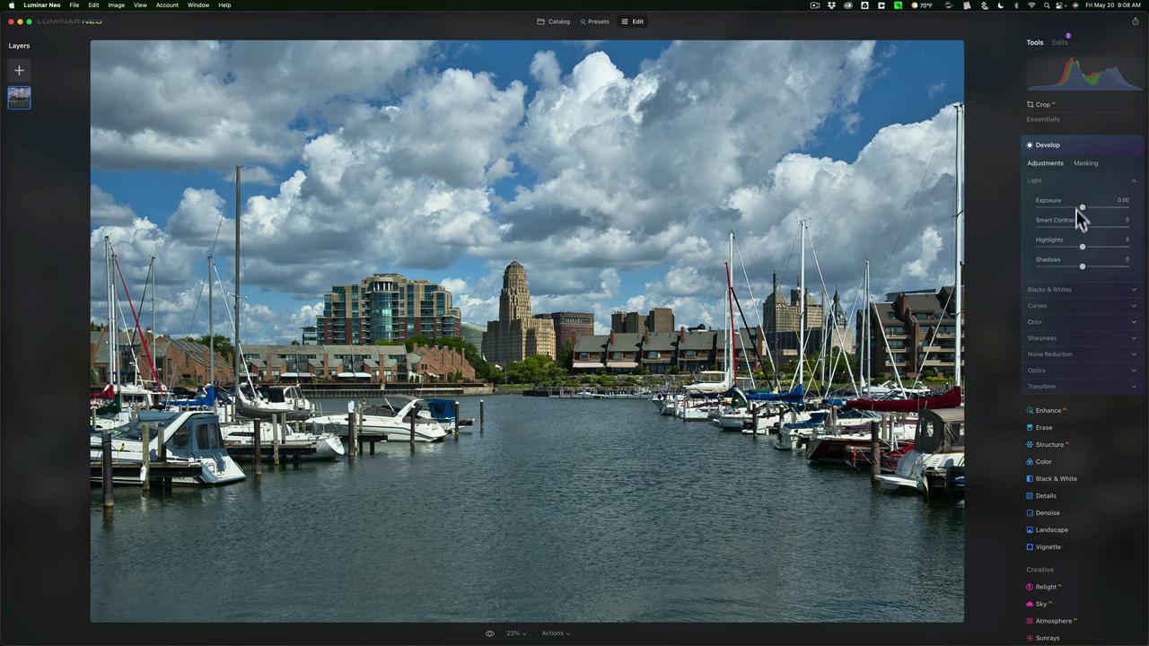
Collapse the Develop tool back into the Tools list after briefly reopening its adjustments
click(1073, 149)
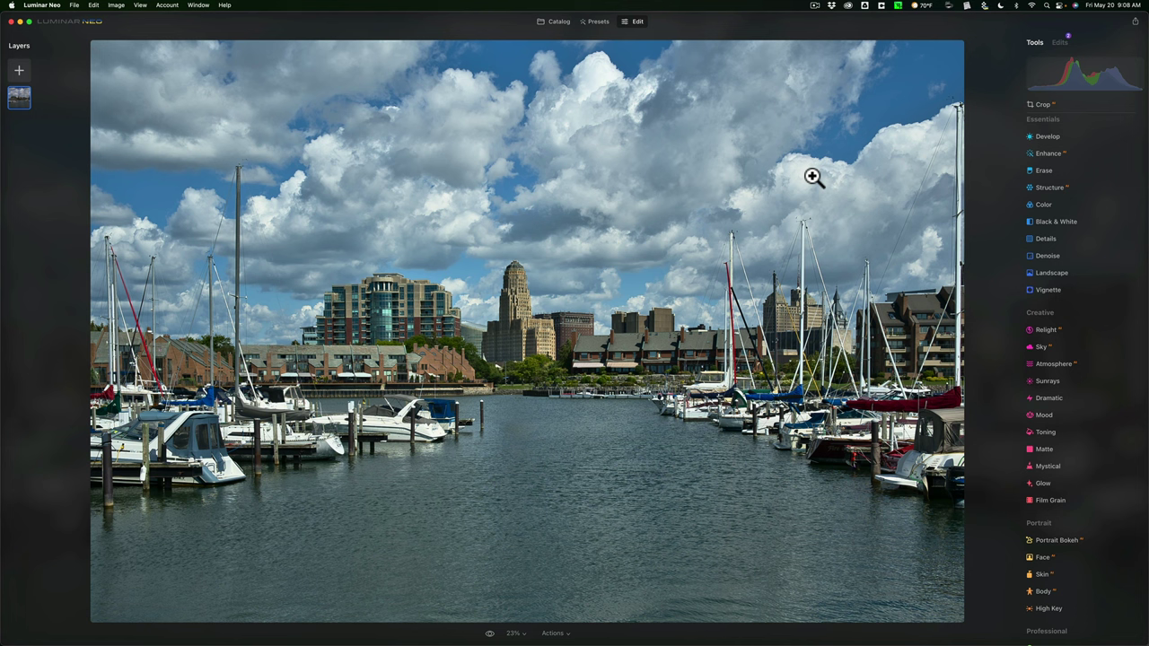
click(1061, 141)
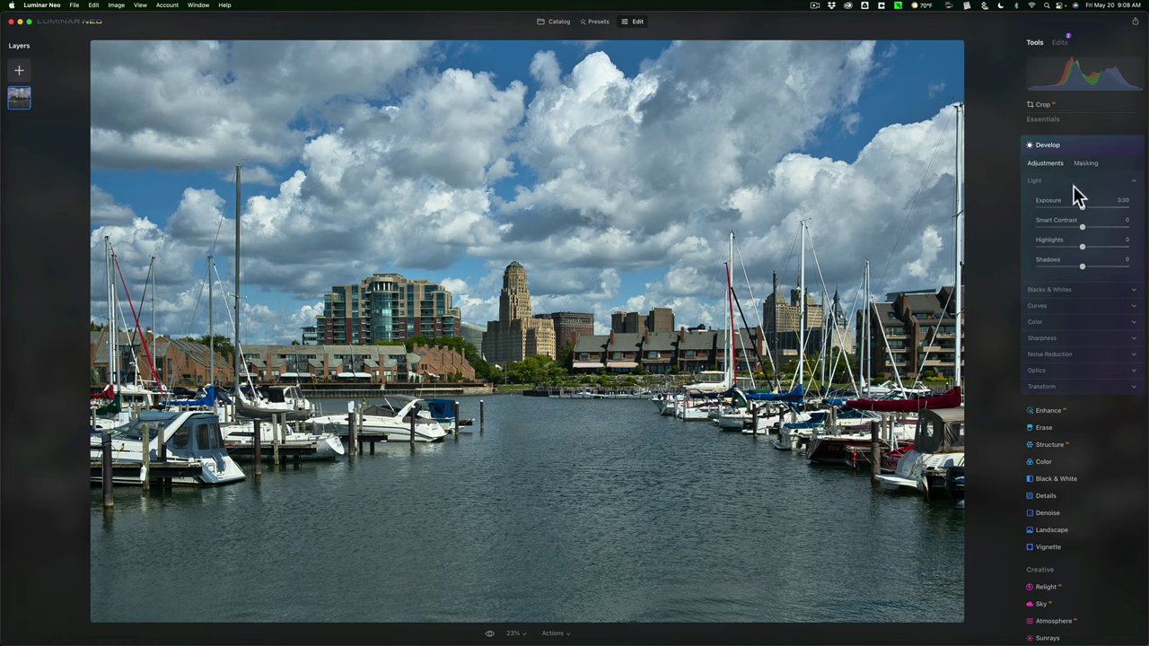
click(1094, 289)
click(1051, 147)
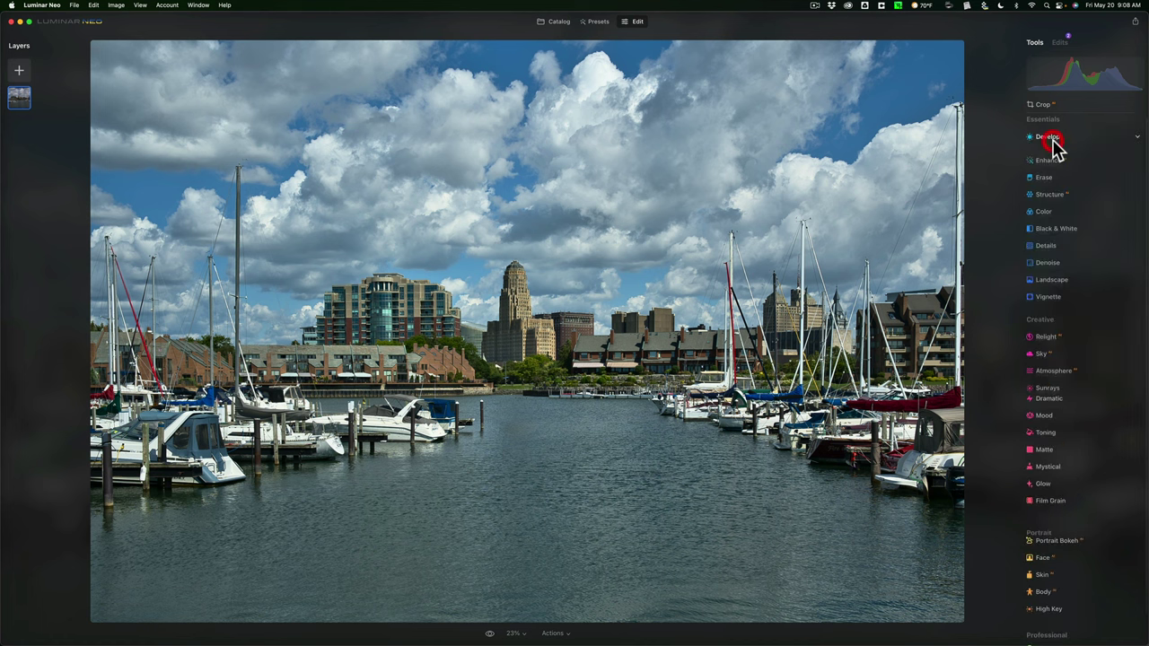
In the Edits list, expand Develop RAW and lift Blacks to -40 under Blacks & Whites
click(967, 45)
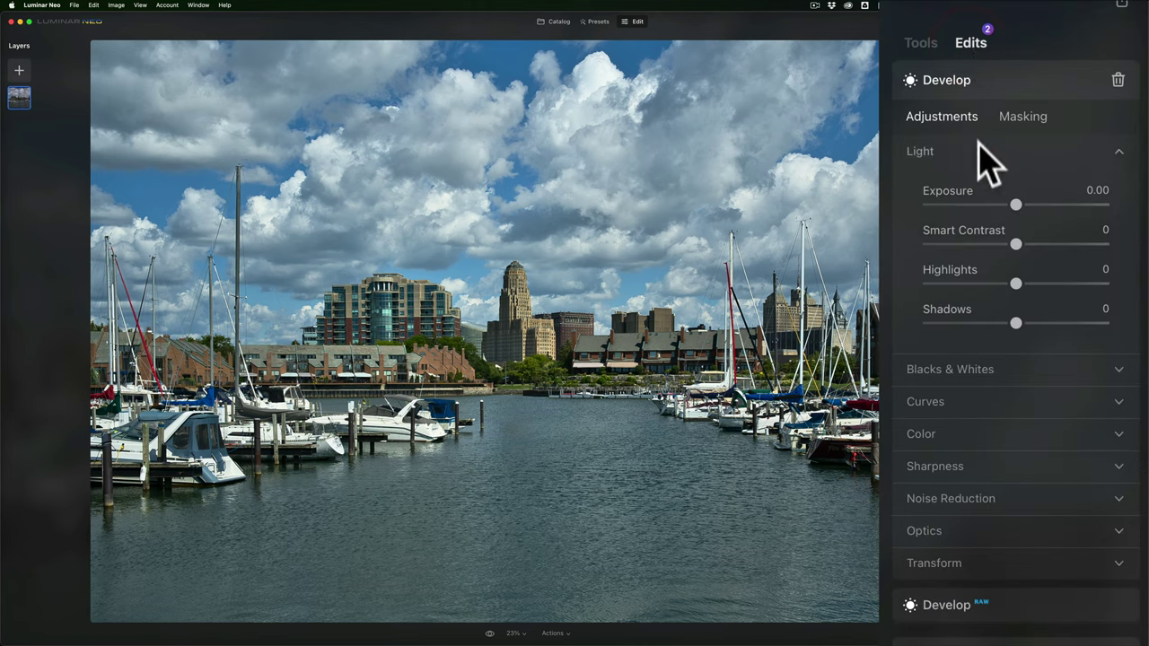
click(1012, 605)
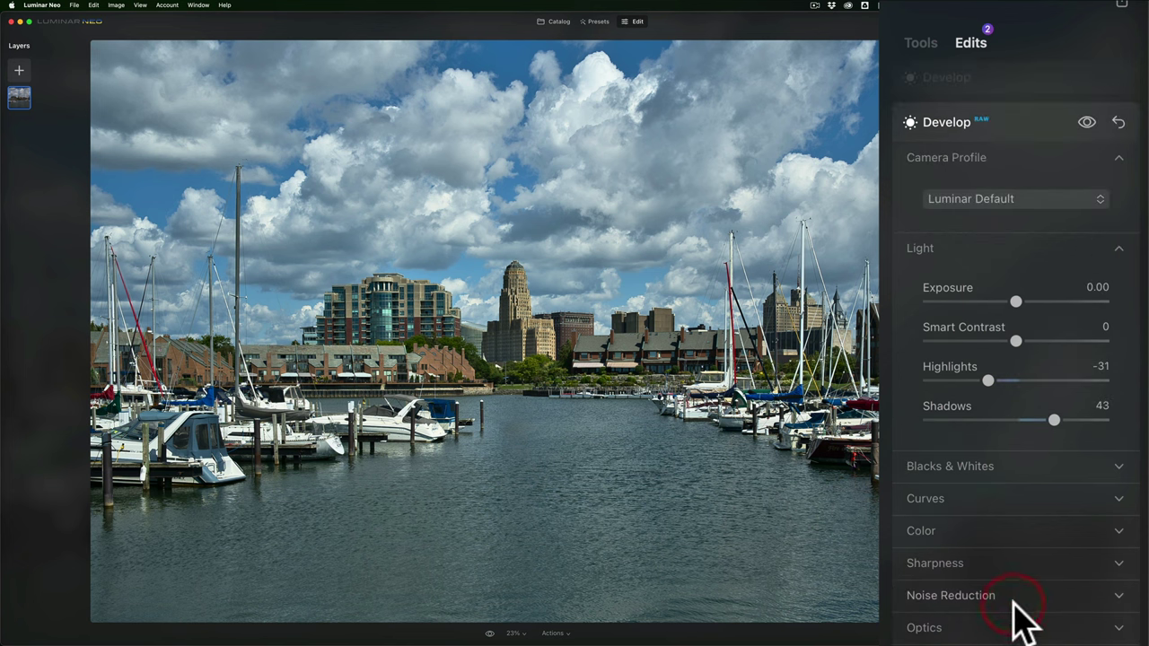
click(1021, 468)
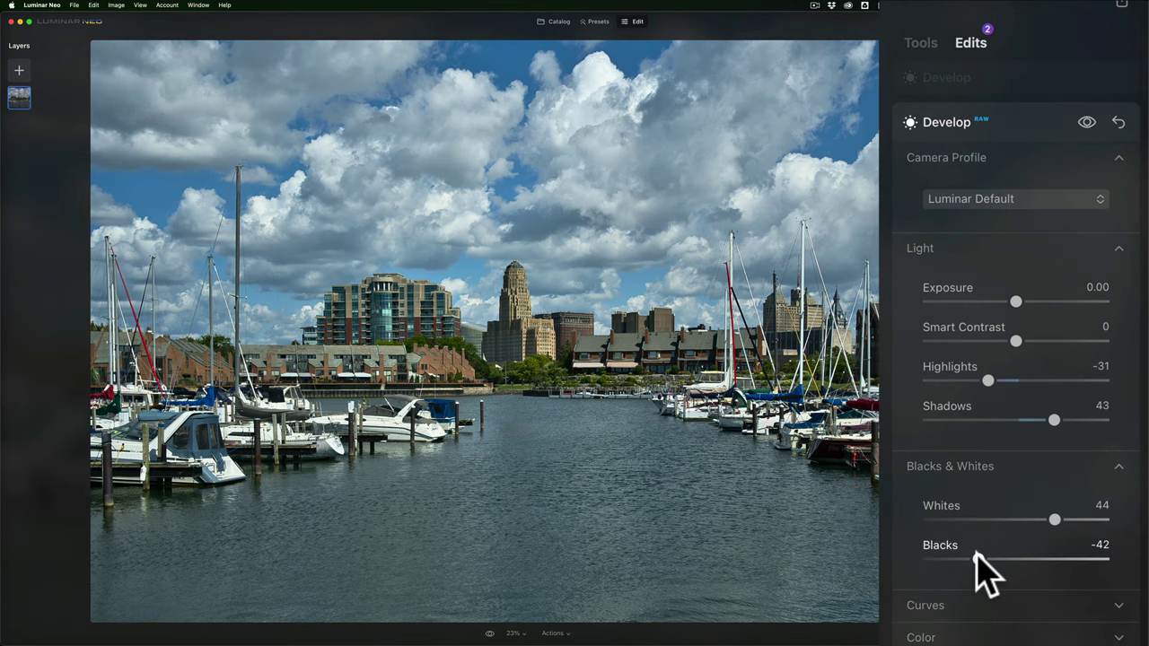
drag(975, 556, 978, 556)
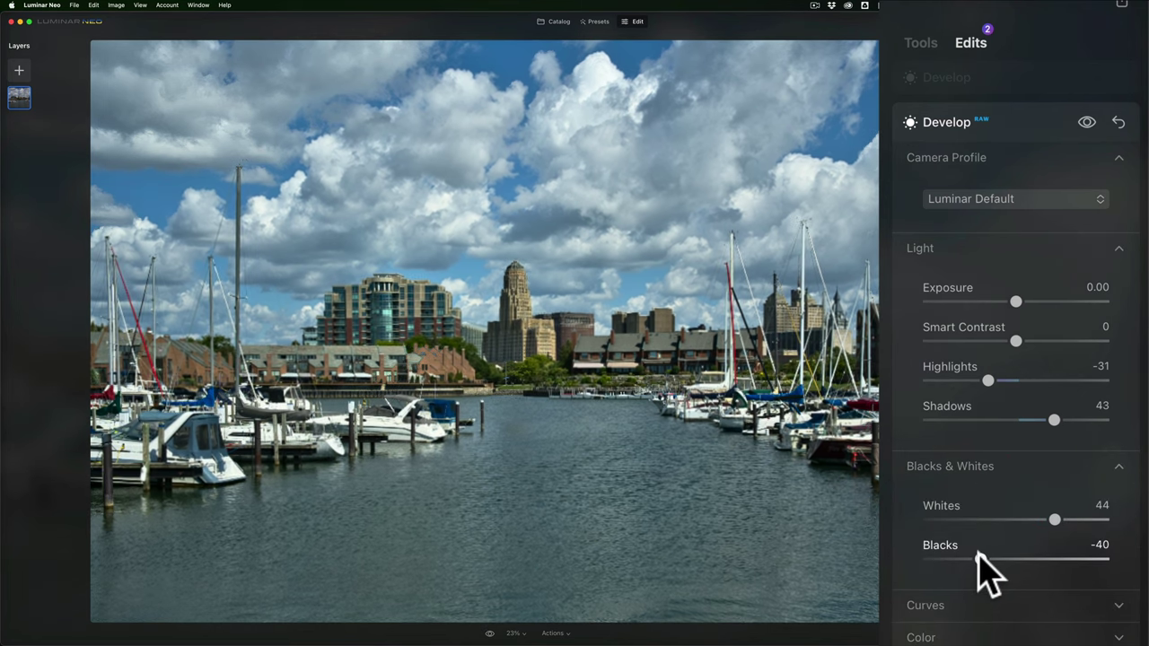
click(980, 558)
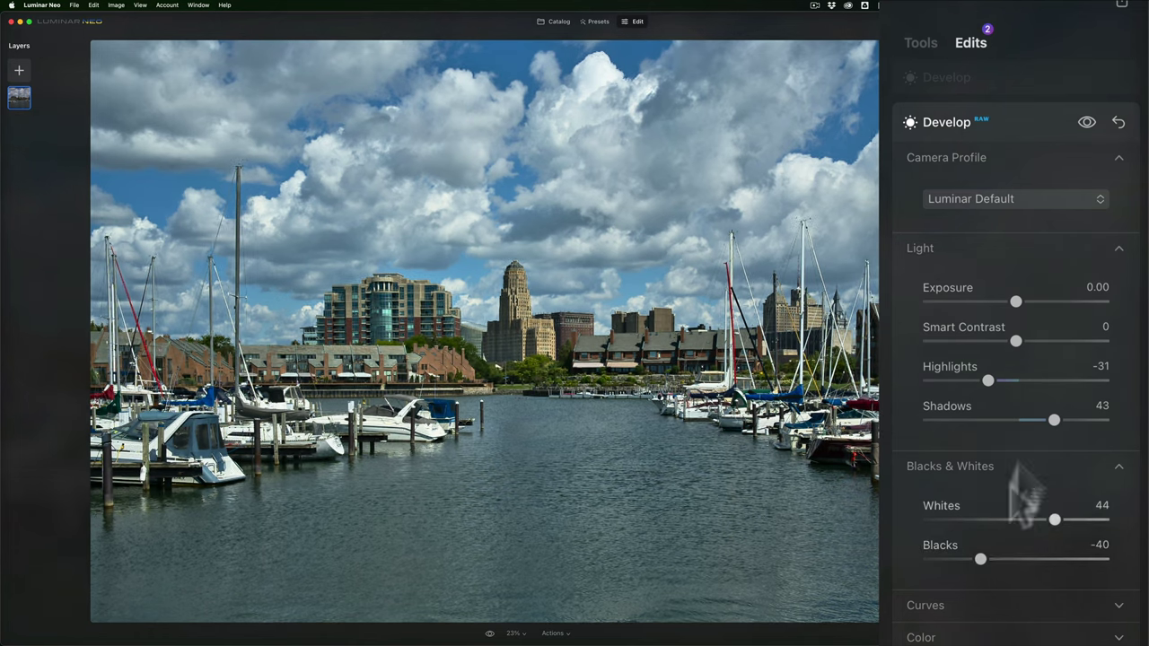
Delete the empty regular Develop edit, leaving Develop RAW as the only edit
click(1020, 135)
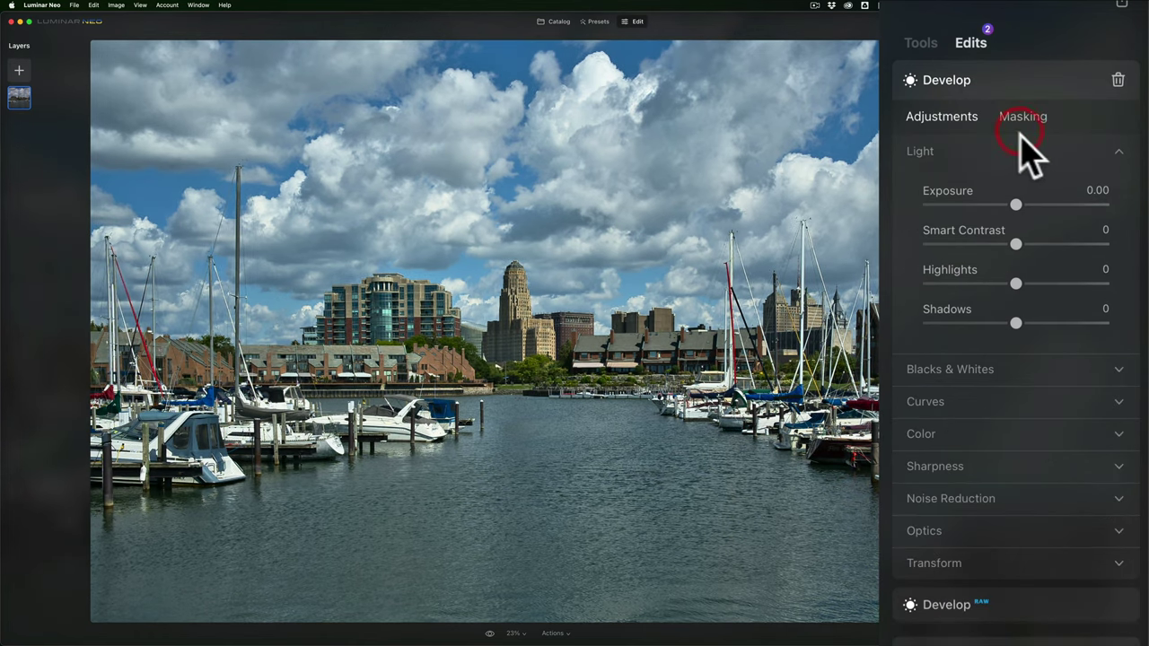
click(1006, 81)
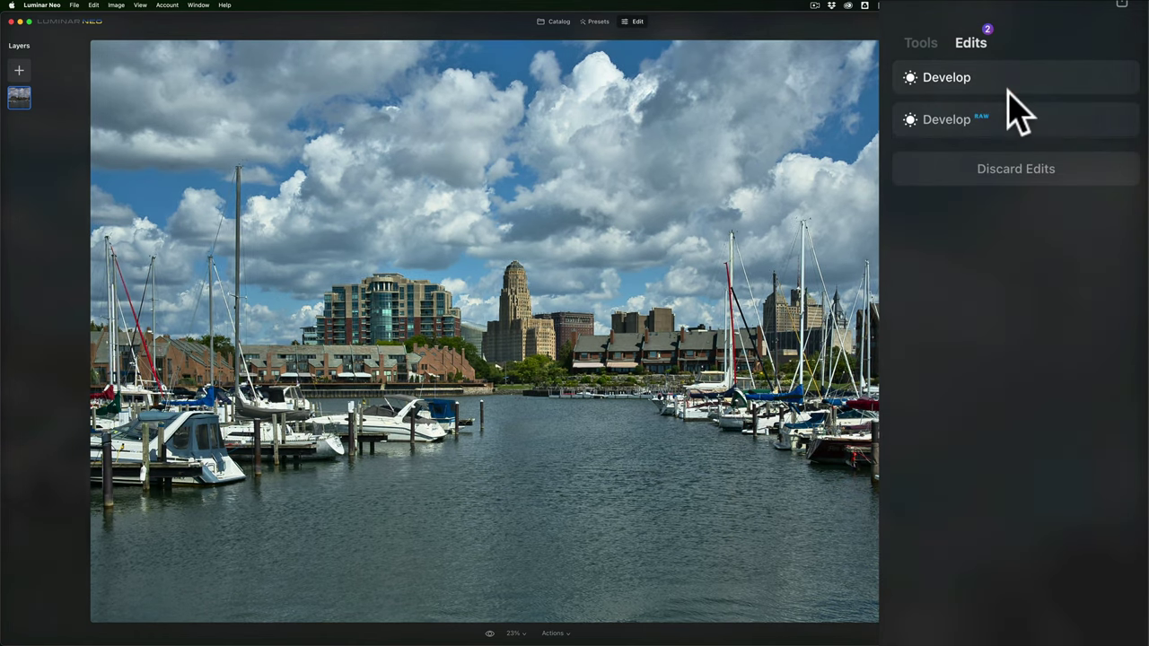
click(994, 79)
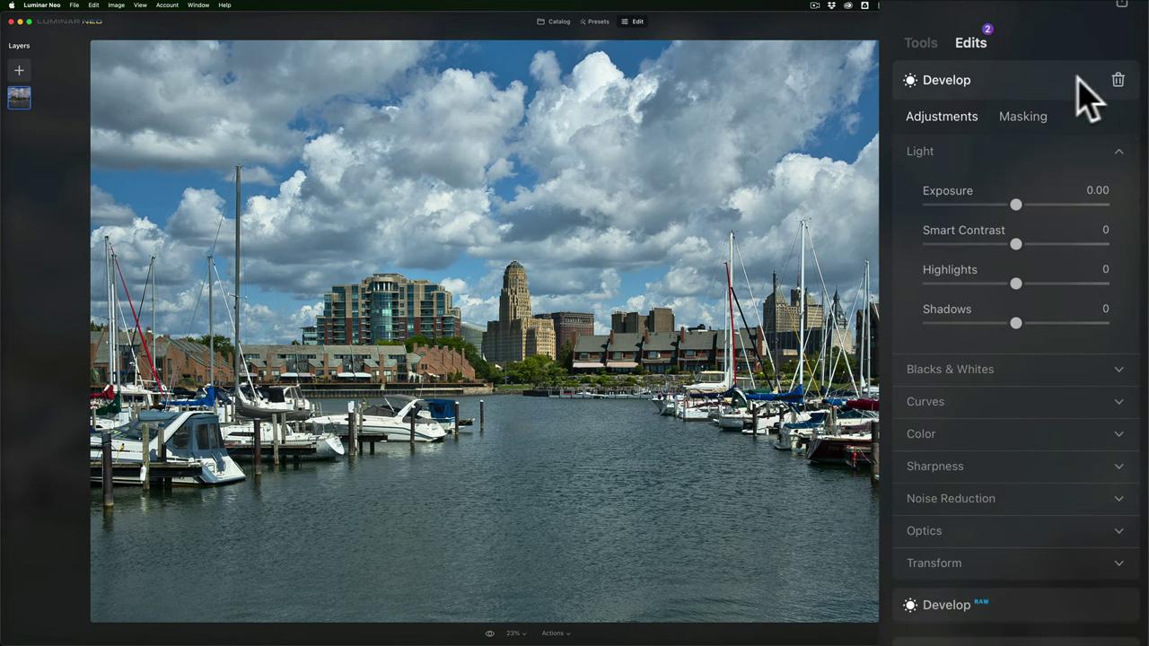
click(1118, 79)
click(1073, 81)
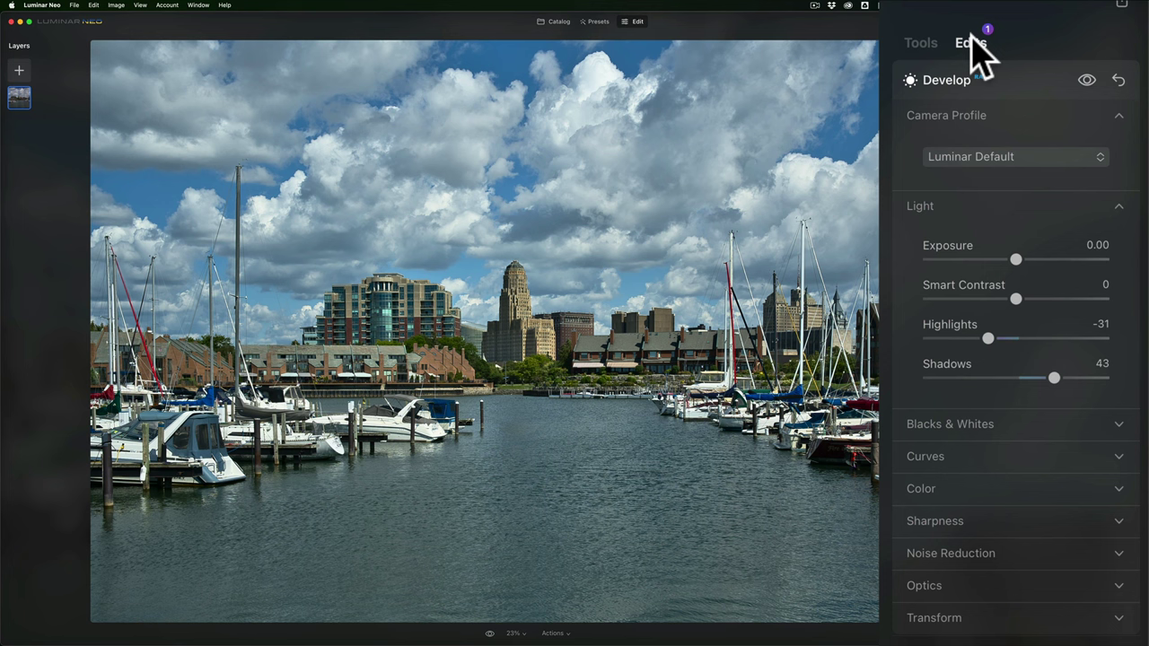
Start a new Develop edit from Tools and launch AI Mask from its Masking tab
click(925, 42)
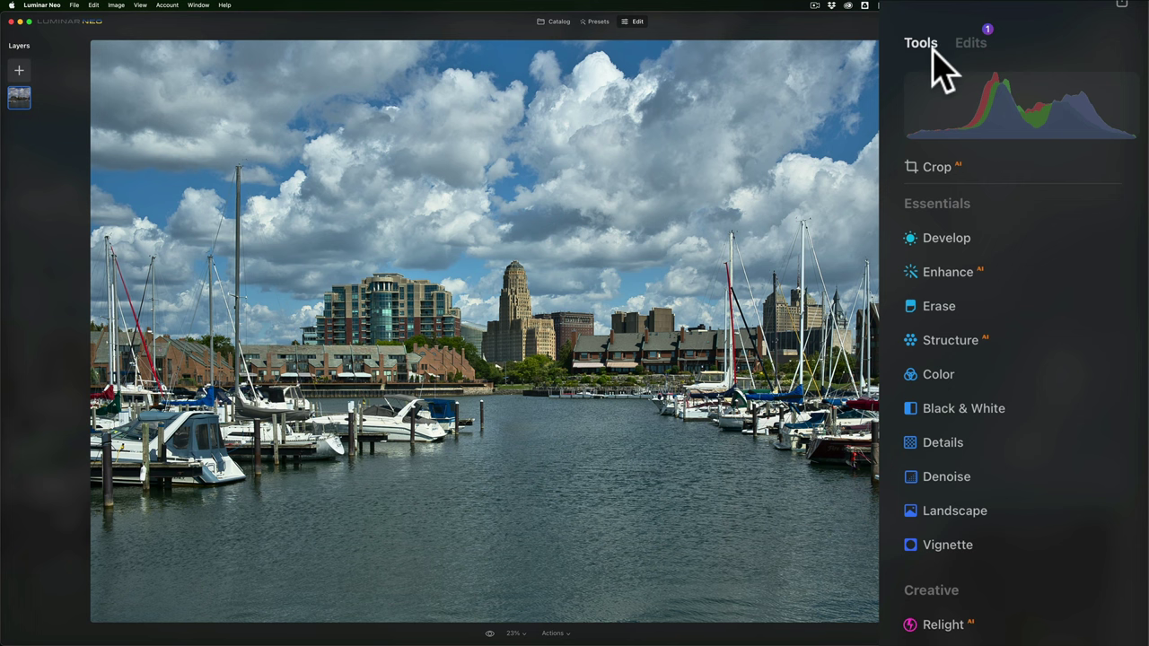
click(951, 252)
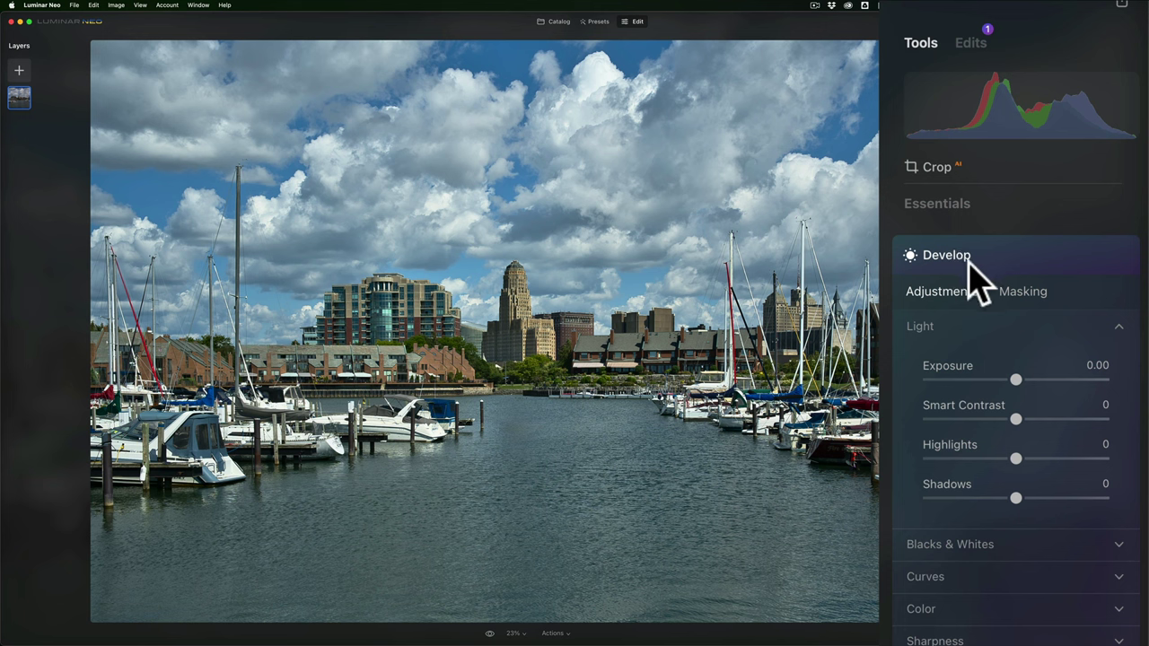
click(1005, 295)
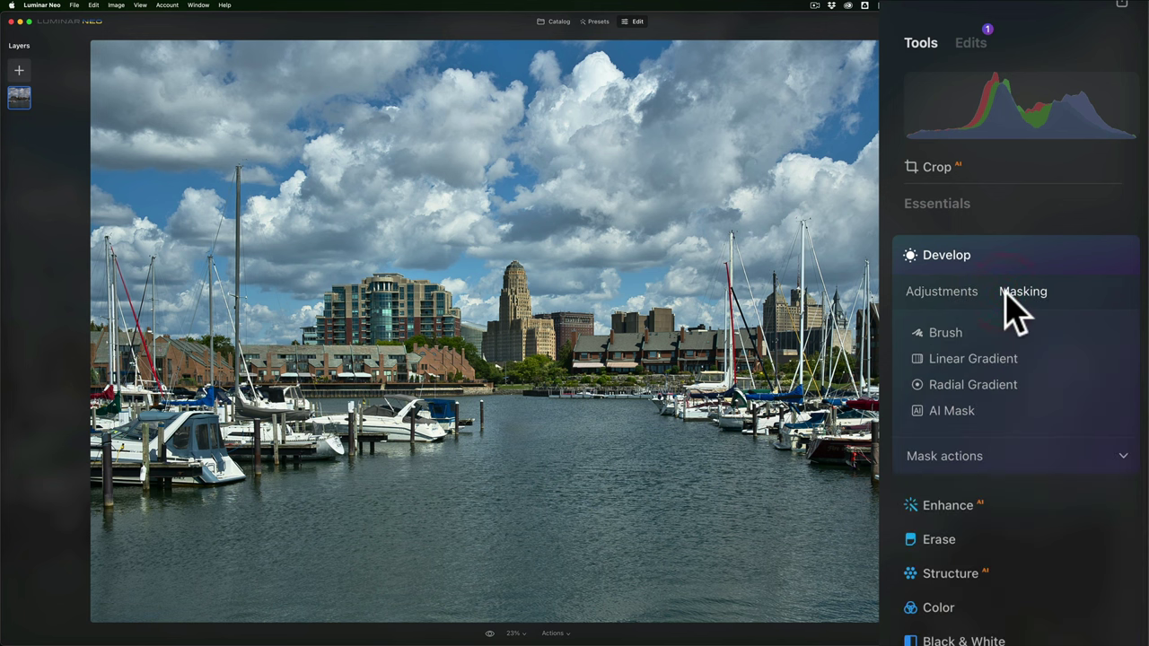
click(952, 412)
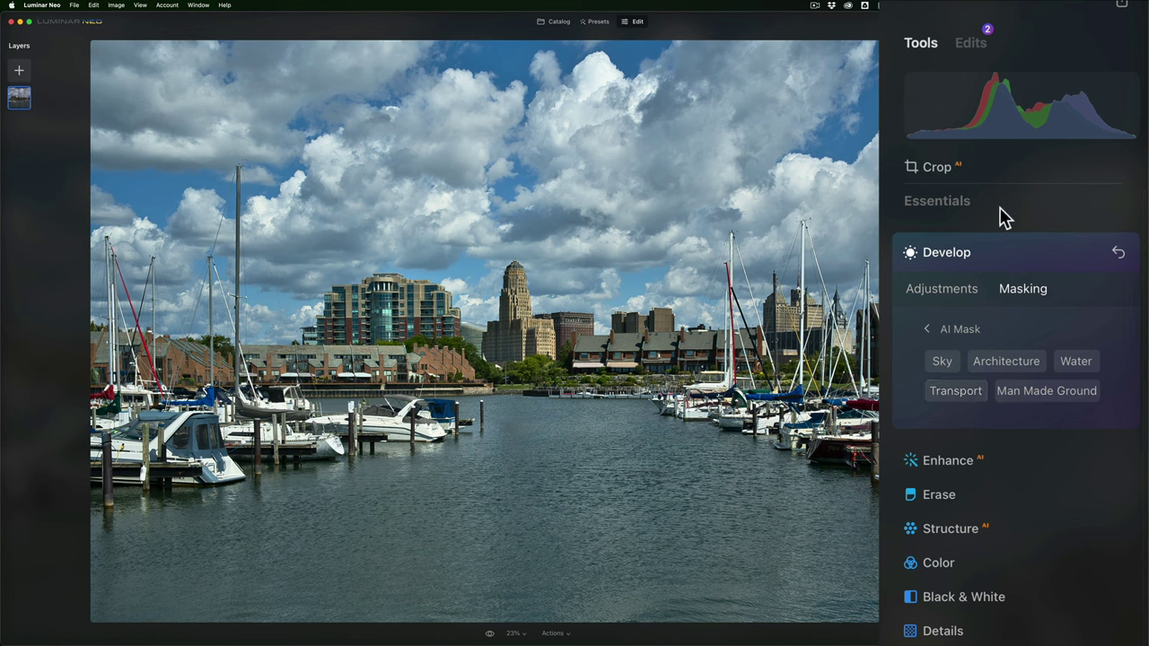
Mask the Develop edit to Sky, set Smart Contrast to 18 and keep Exposure at 0.00
click(943, 358)
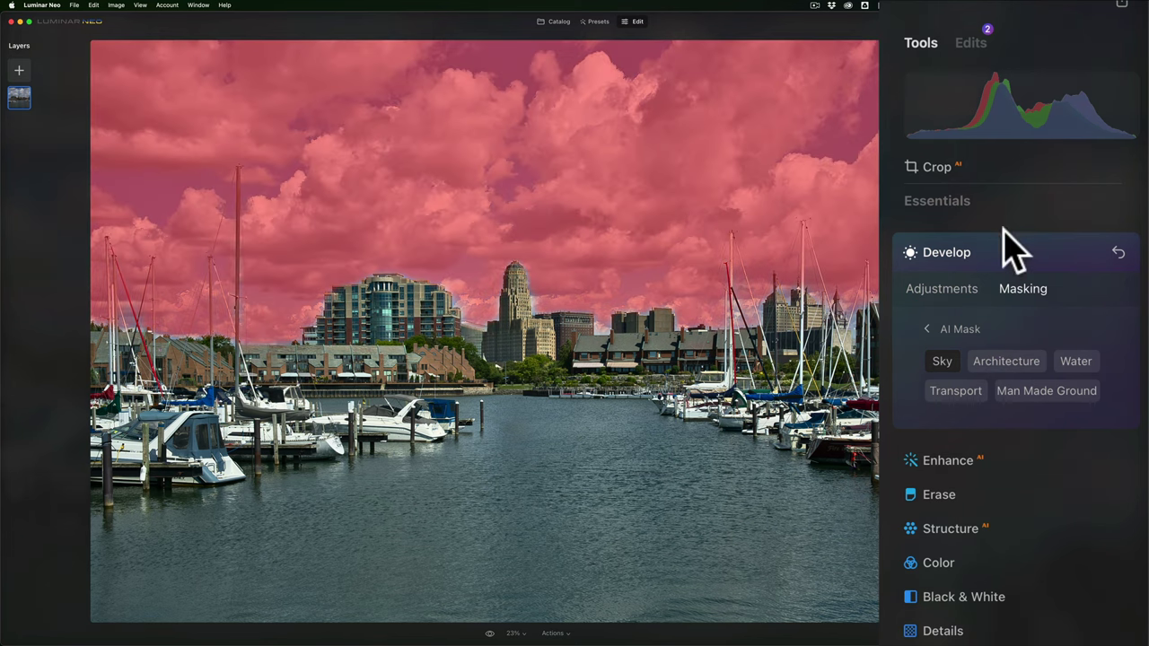
click(946, 293)
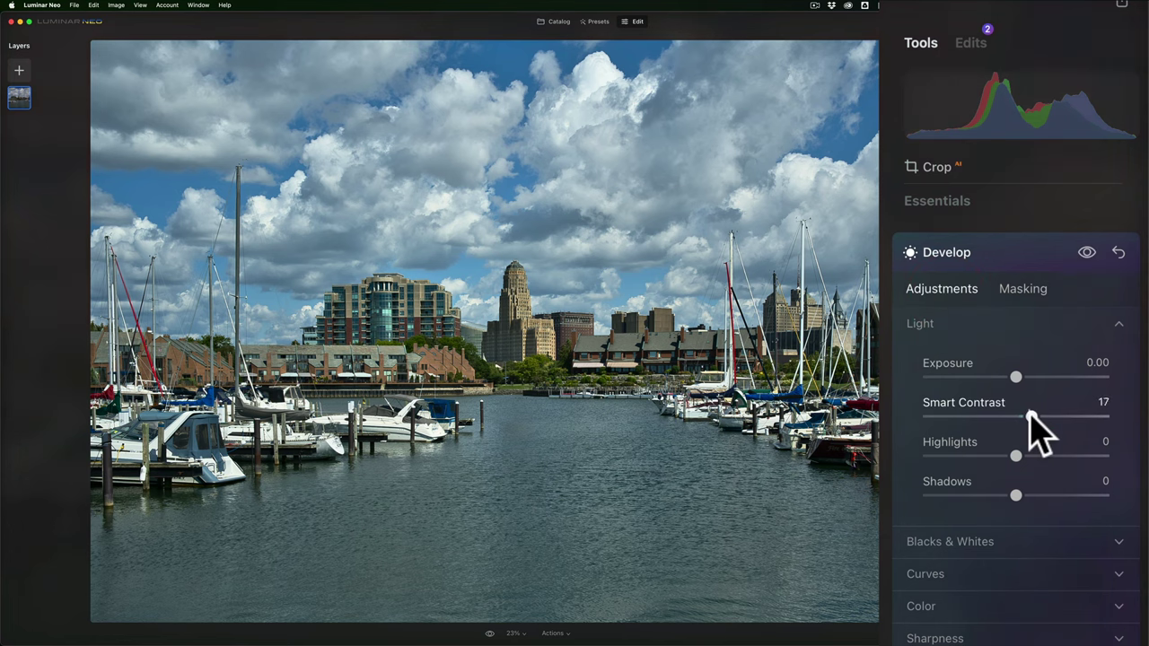
mouse_move(1029, 414)
mouse_down()
mouse_move(1042, 414)
mouse_move(1029, 415)
mouse_up()
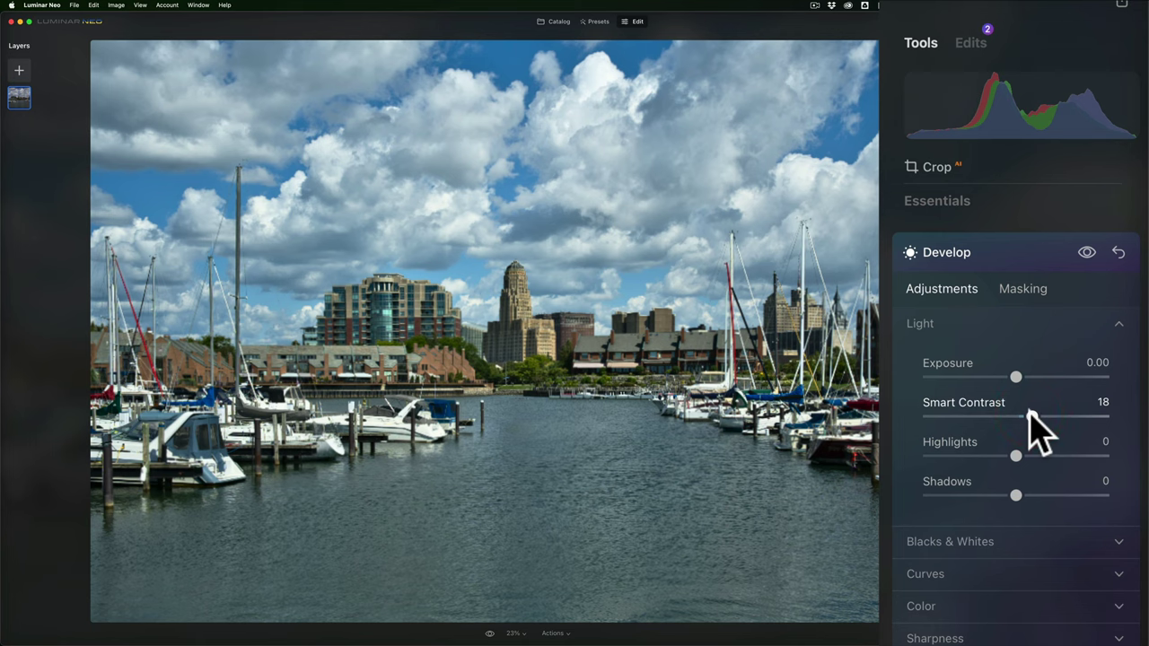
click(1014, 635)
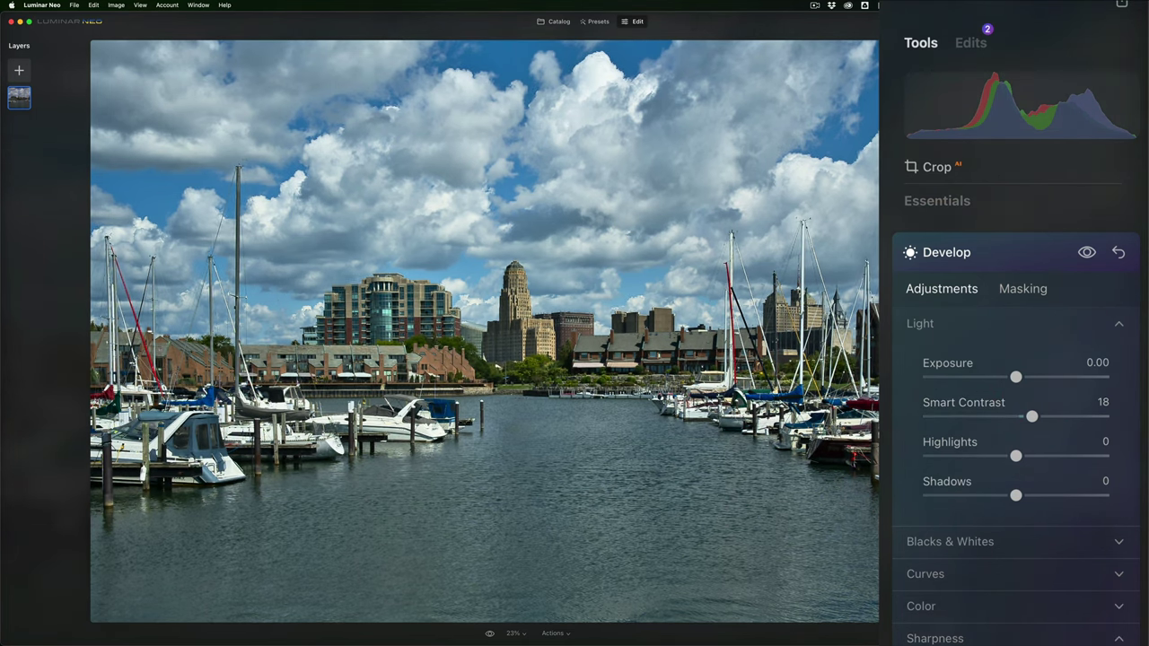
drag(1015, 377, 958, 382)
double_click(958, 381)
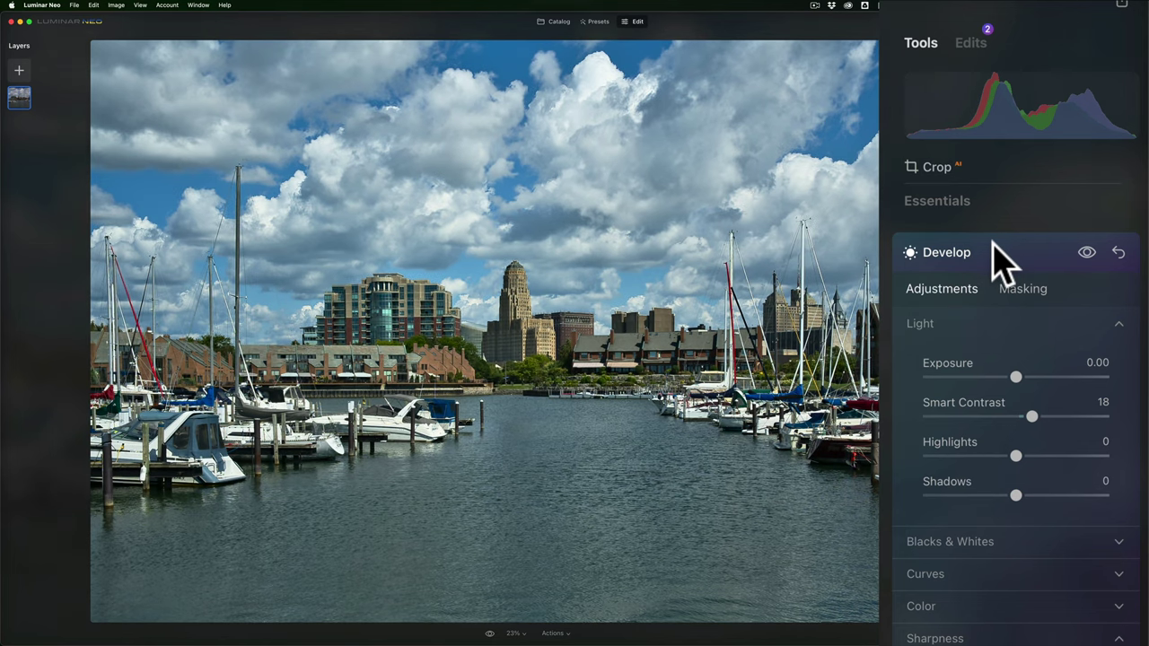
Reopen the sky-masked Develop edit from the Edits list and raise Smart Contrast to 24
click(1002, 260)
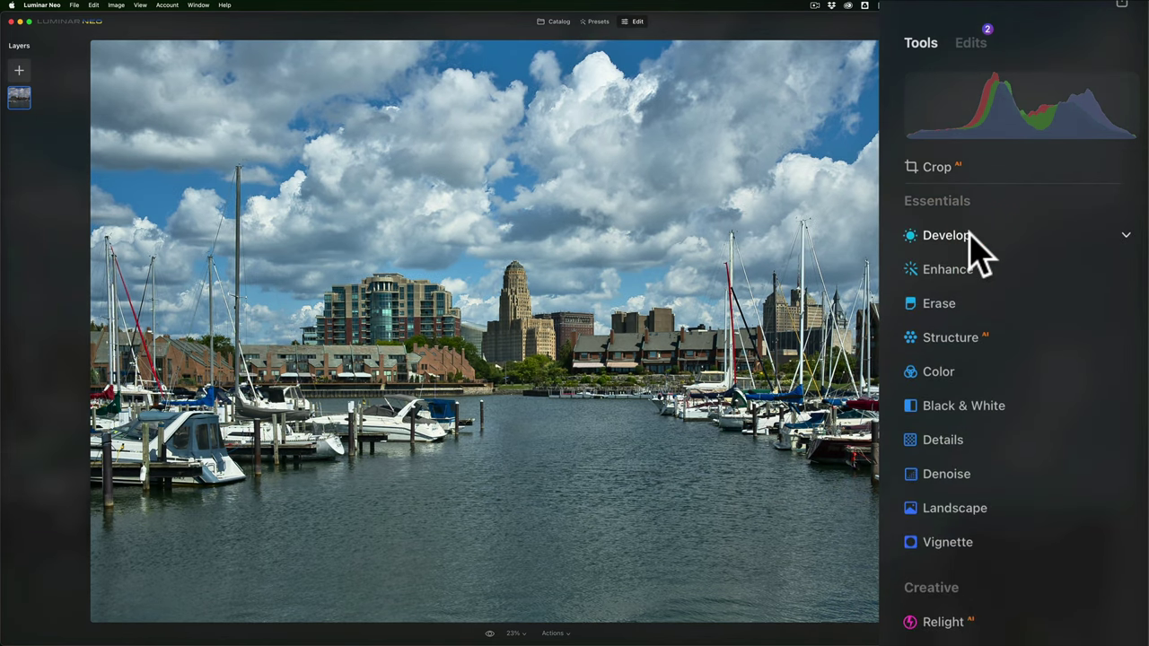
click(970, 43)
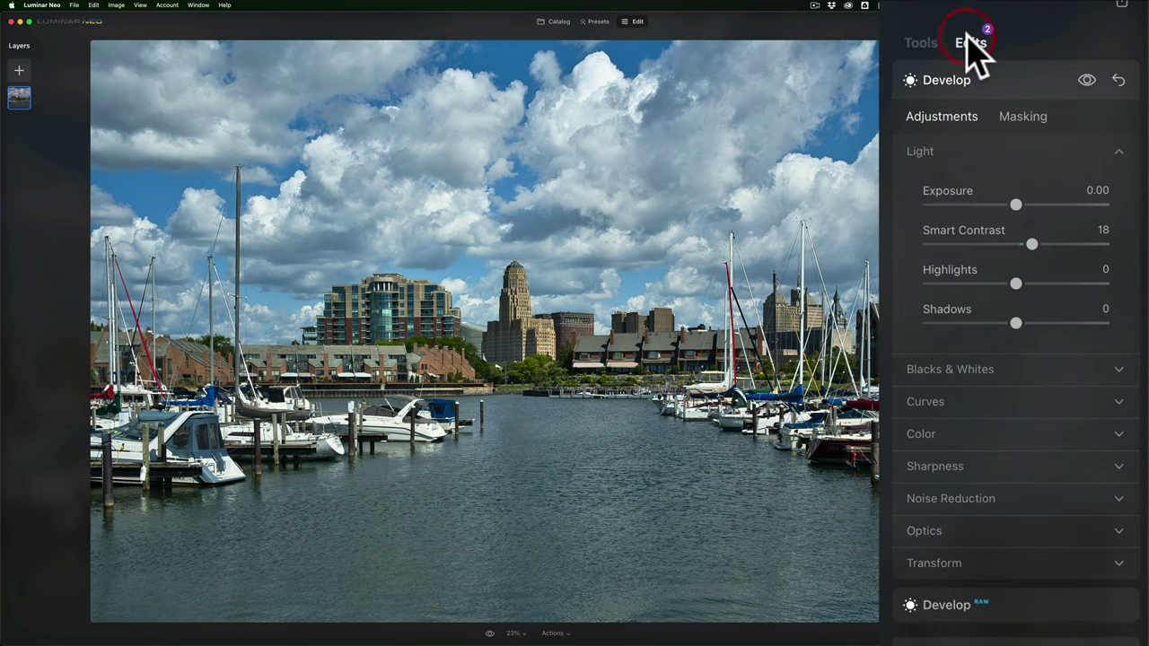
click(1020, 81)
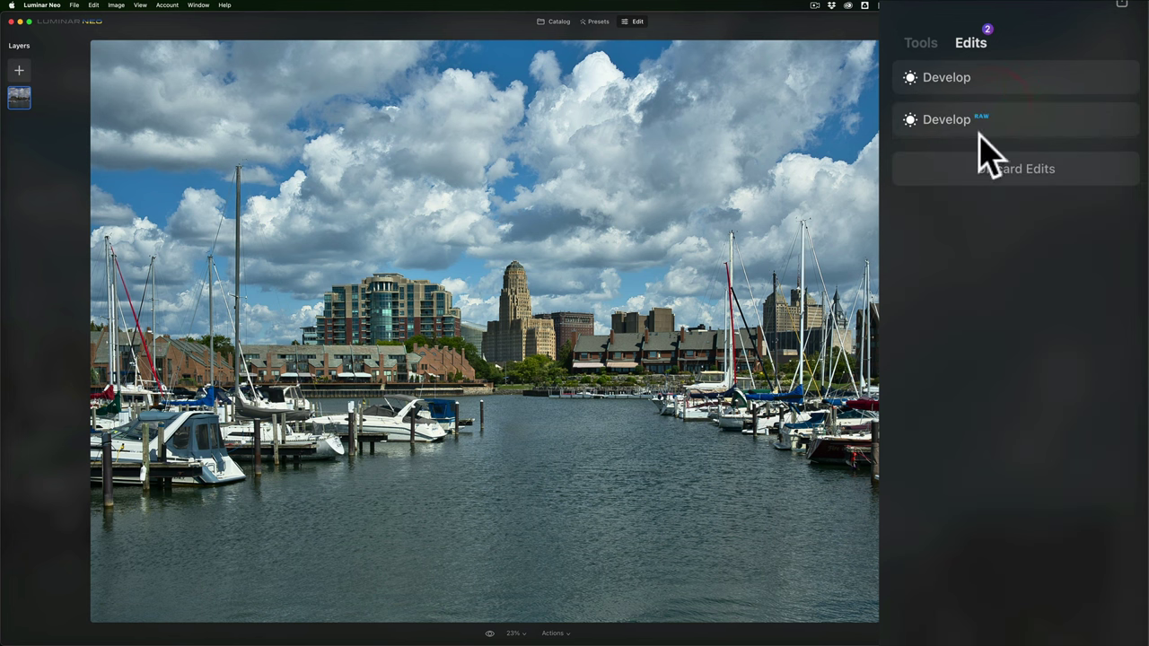
click(951, 79)
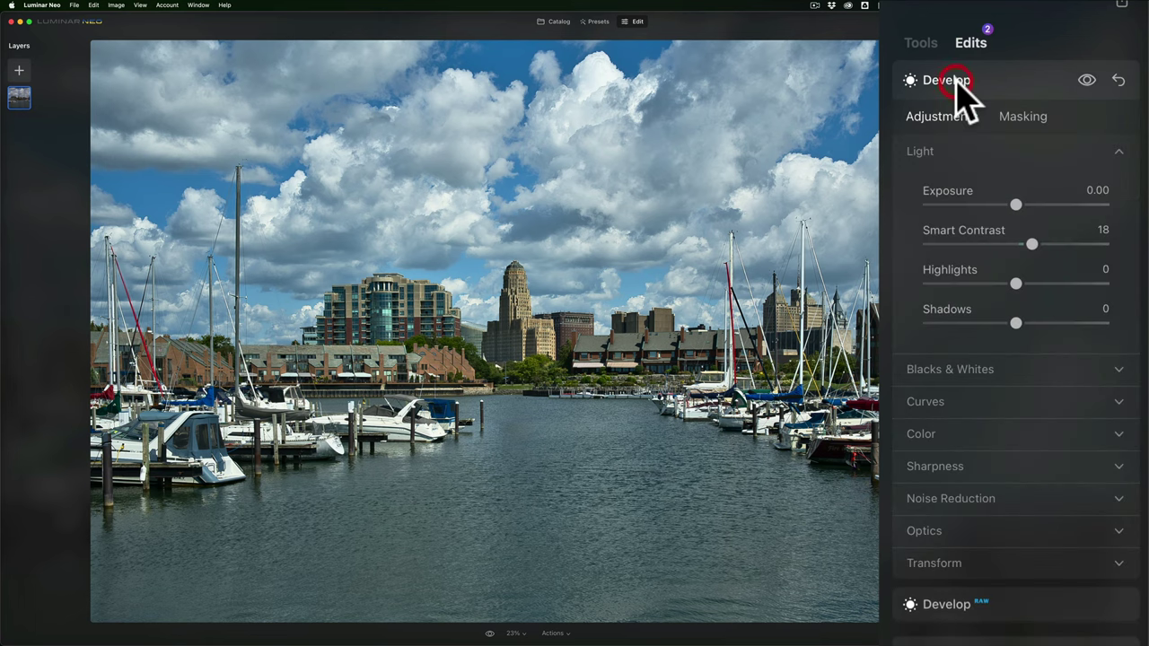
click(1041, 243)
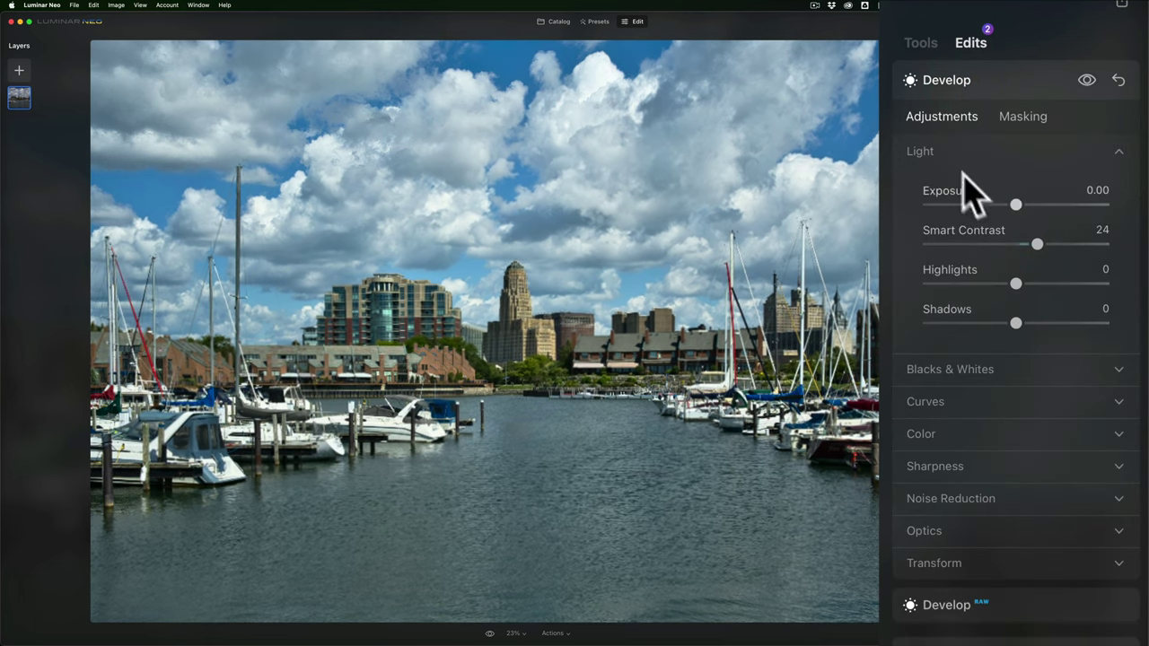
click(919, 43)
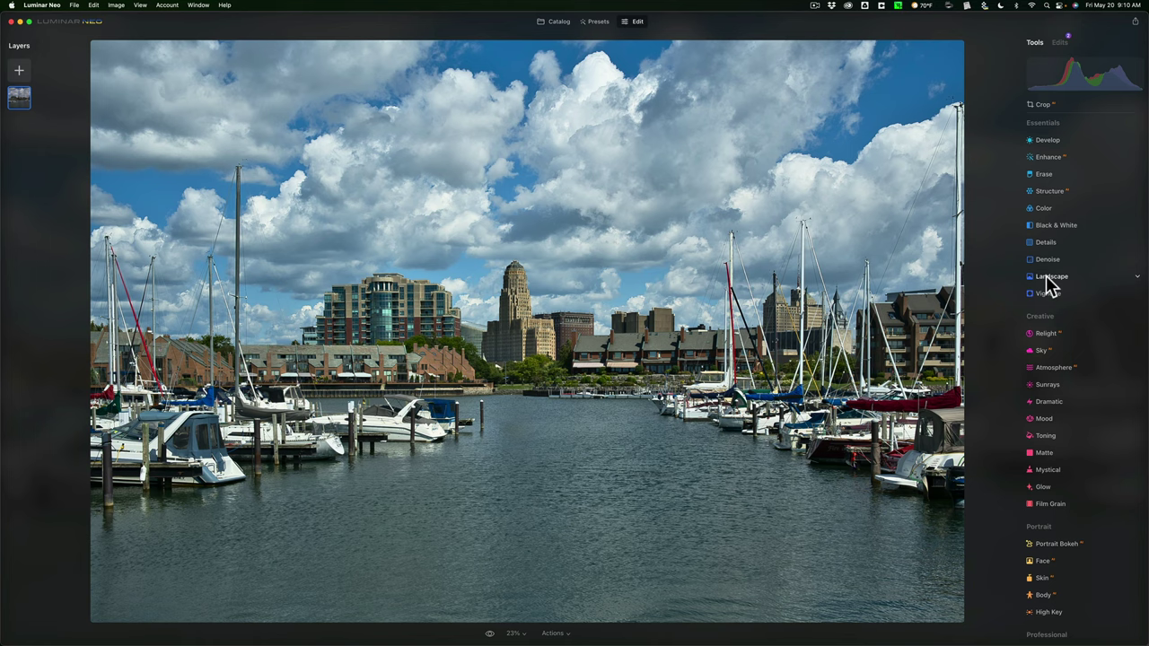
Expand the Landscape tool and set Dehaze to 16
click(1047, 280)
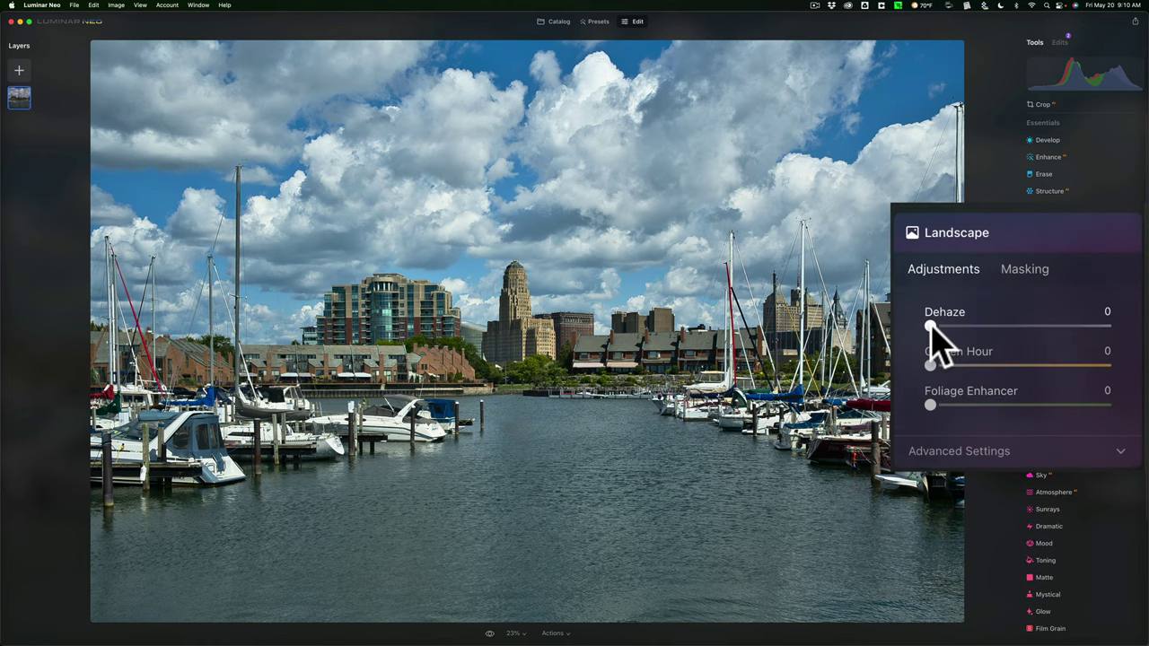
drag(932, 325, 961, 326)
click(974, 328)
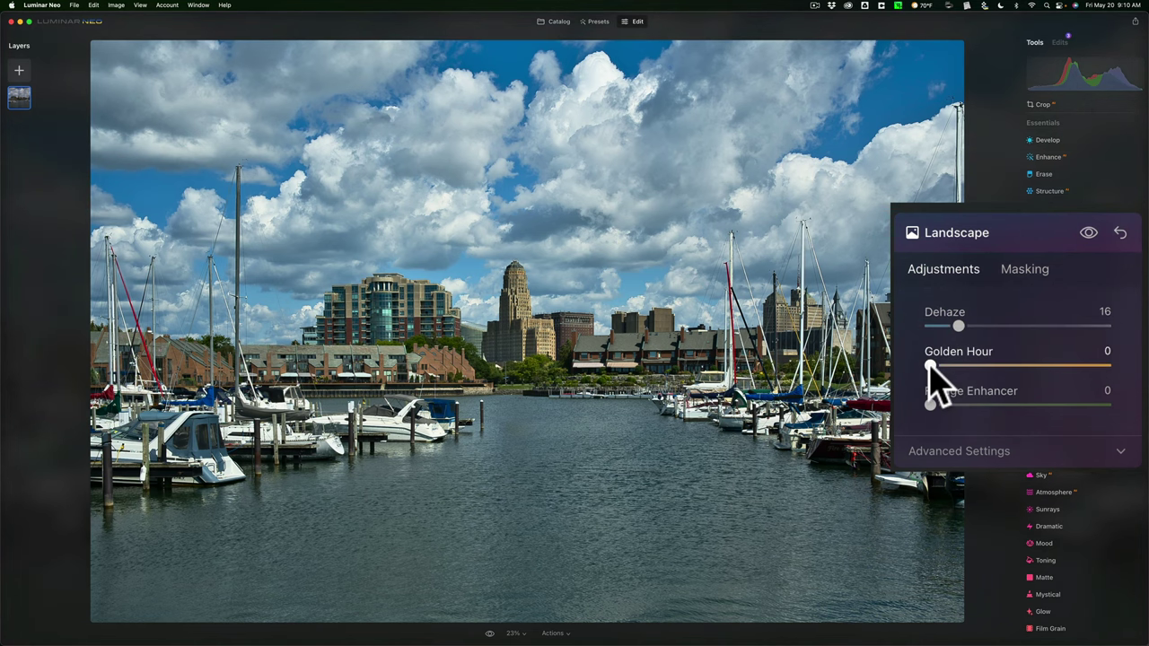
Try Golden Hour and Foliage Enhancer, drop Foliage Enhancer and keep Golden Hour low
drag(929, 367, 982, 366)
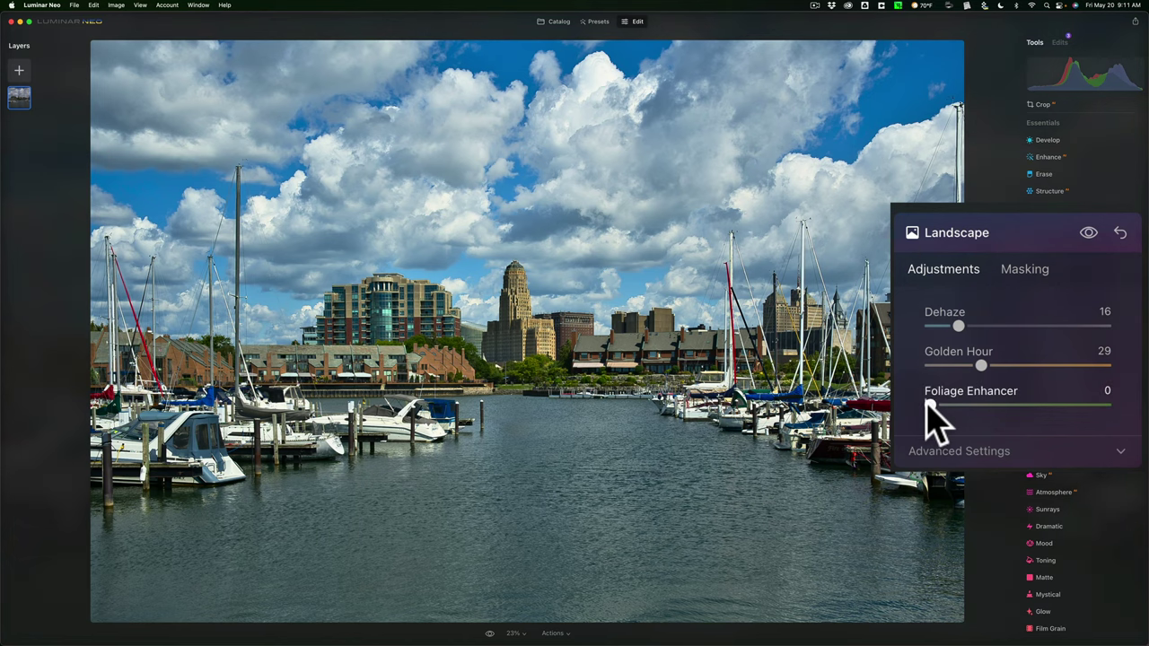
drag(929, 404, 998, 405)
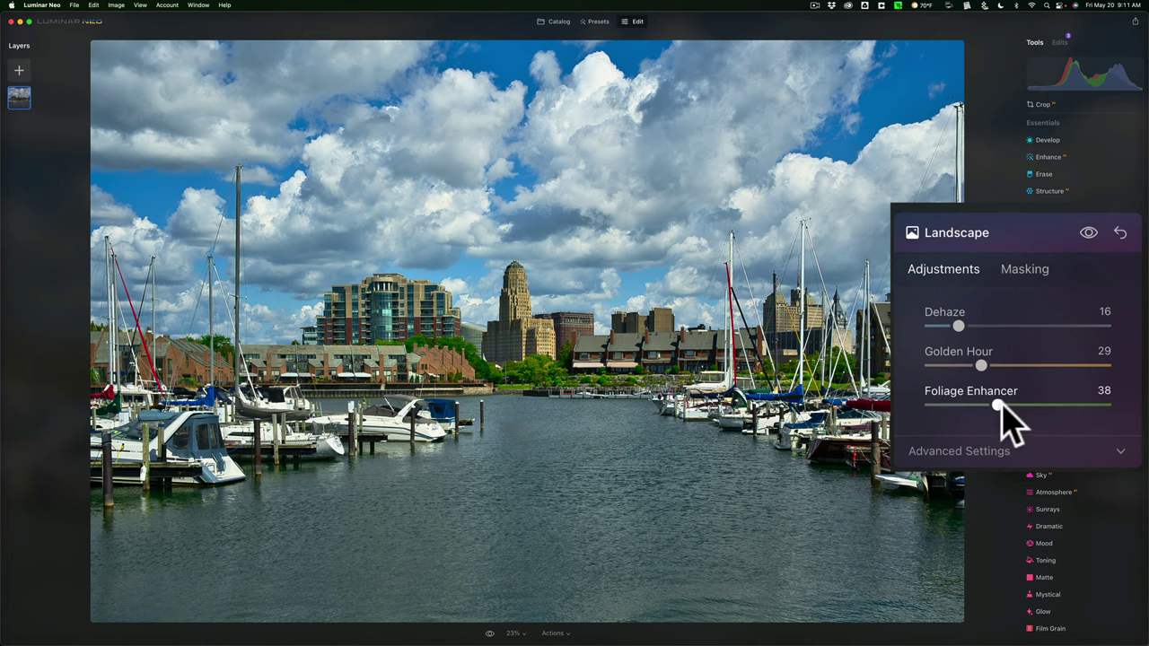
drag(998, 405, 897, 405)
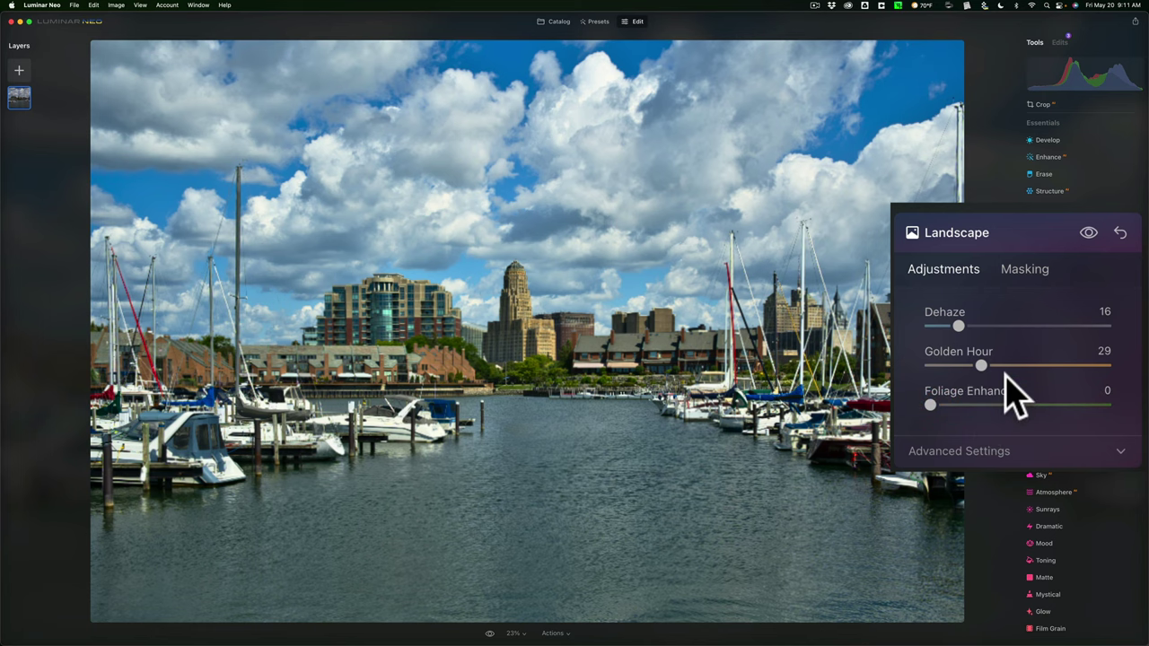
drag(980, 365, 950, 366)
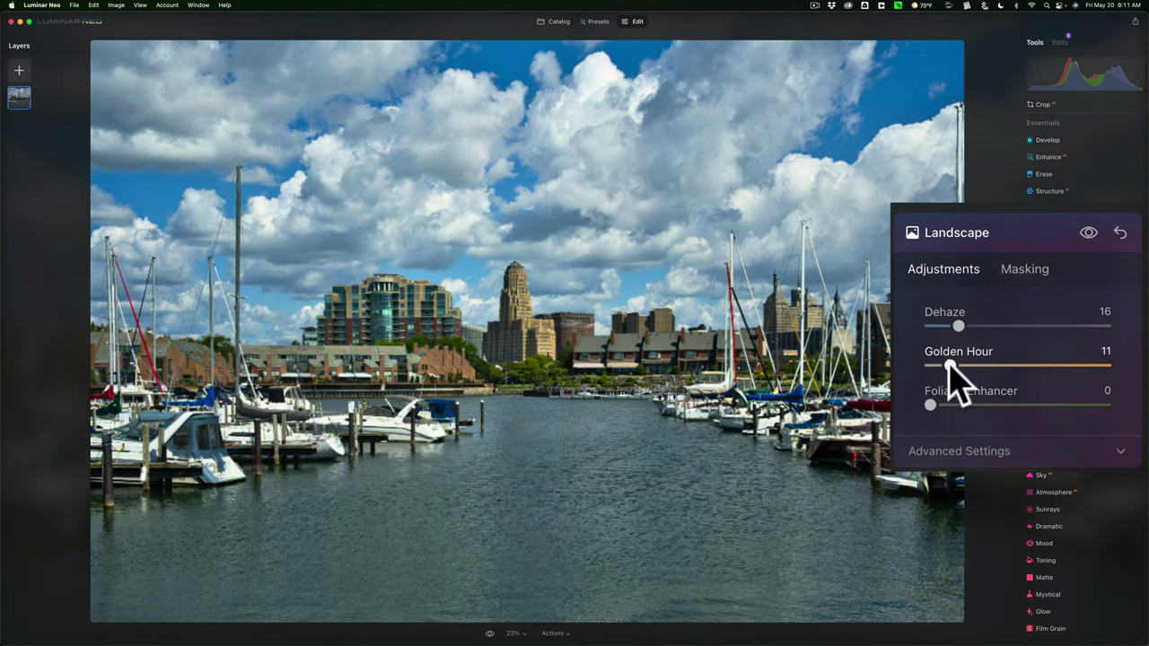
click(1015, 238)
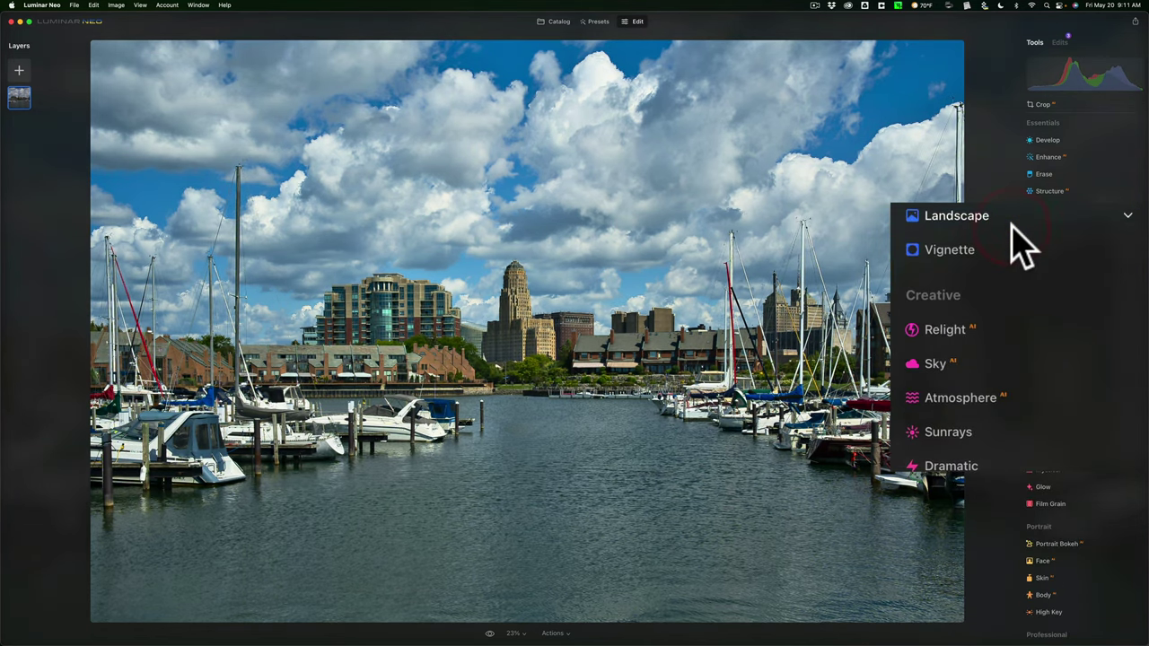
click(1018, 241)
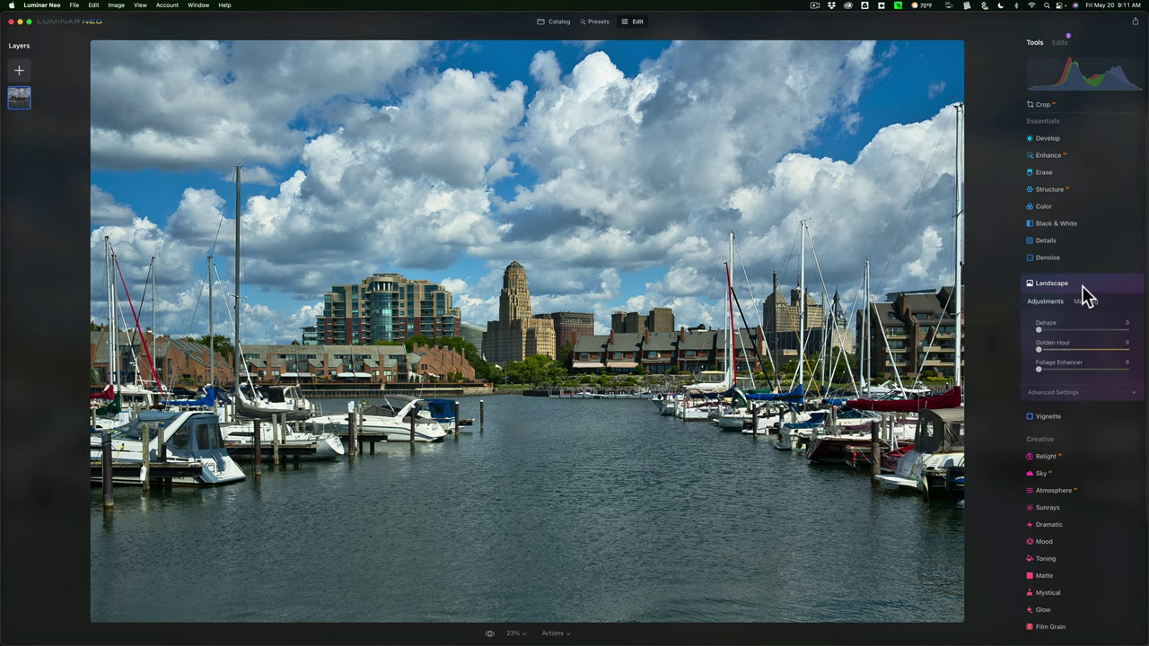
Try a fully dark vignette at Amount -100 with Size 55
click(1083, 287)
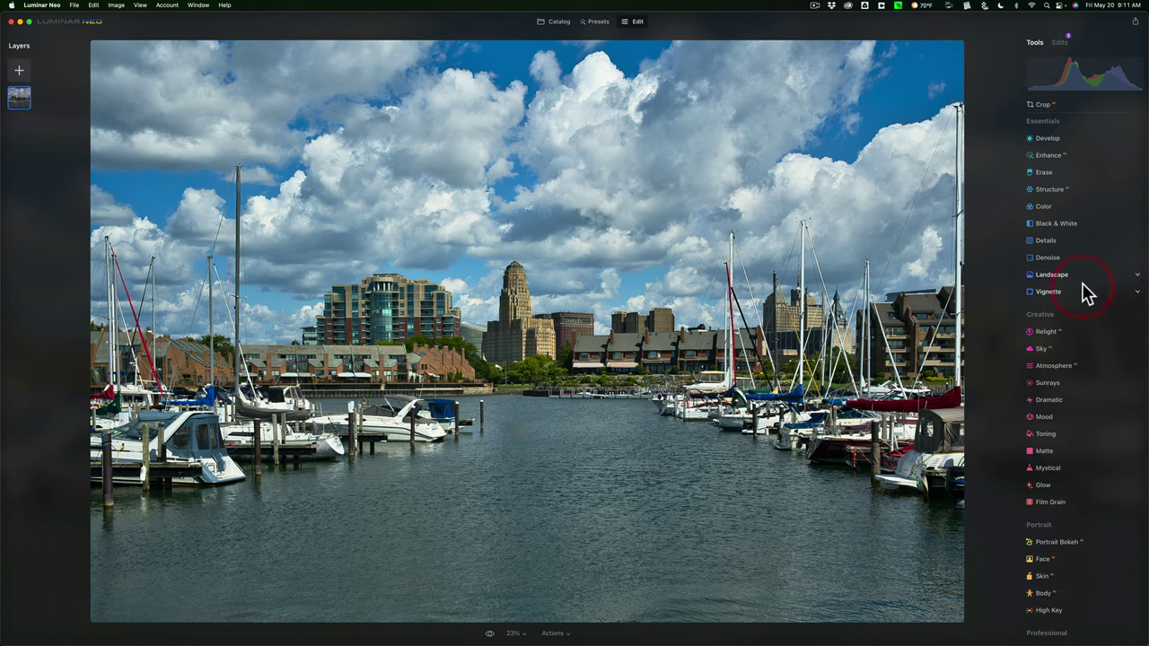
click(1085, 294)
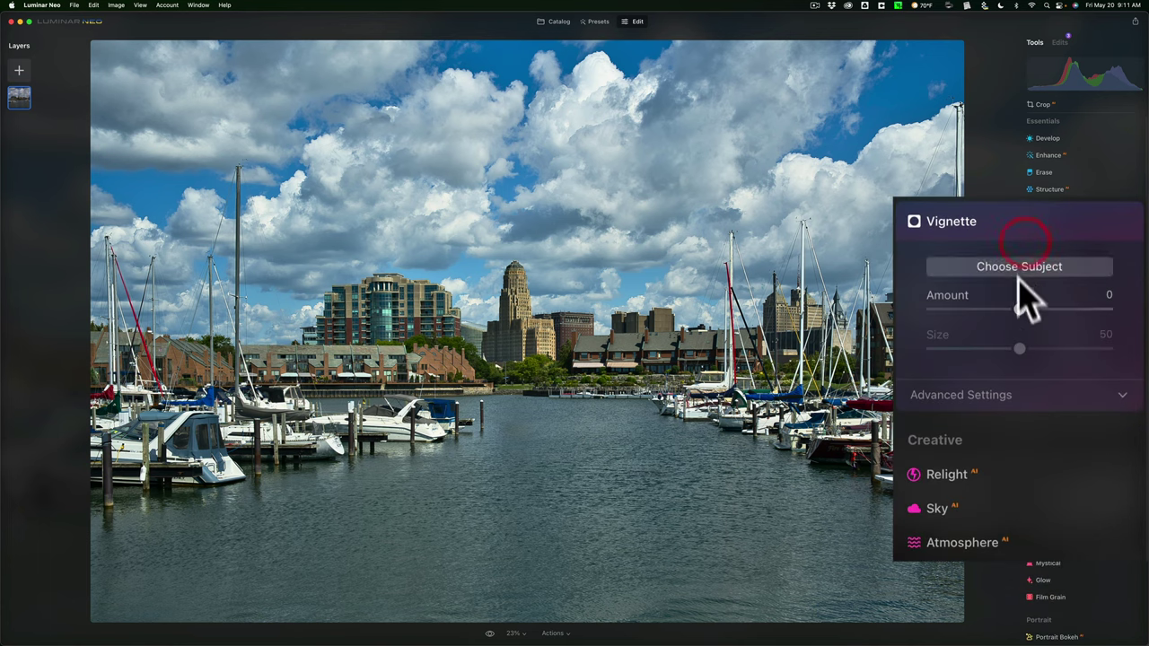
drag(1020, 309, 987, 310)
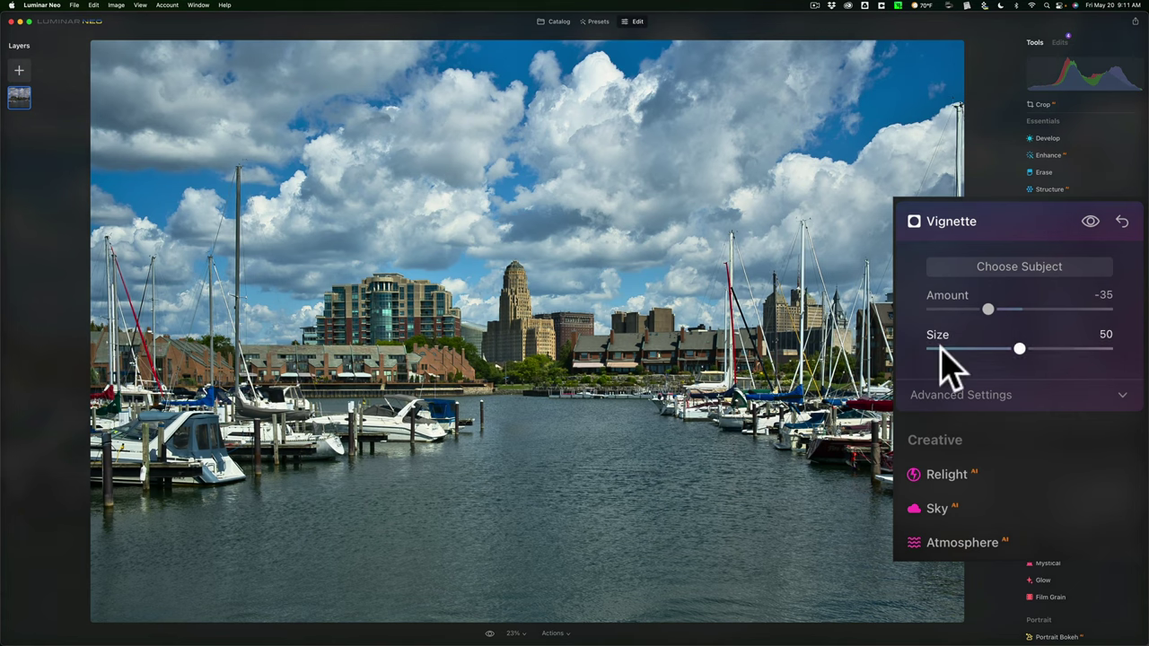
drag(1020, 350, 993, 350)
drag(987, 310, 927, 314)
drag(995, 350, 1021, 350)
Adjust the vignette's roundness and feather, then reset all Vignette sliders to 0
click(1115, 391)
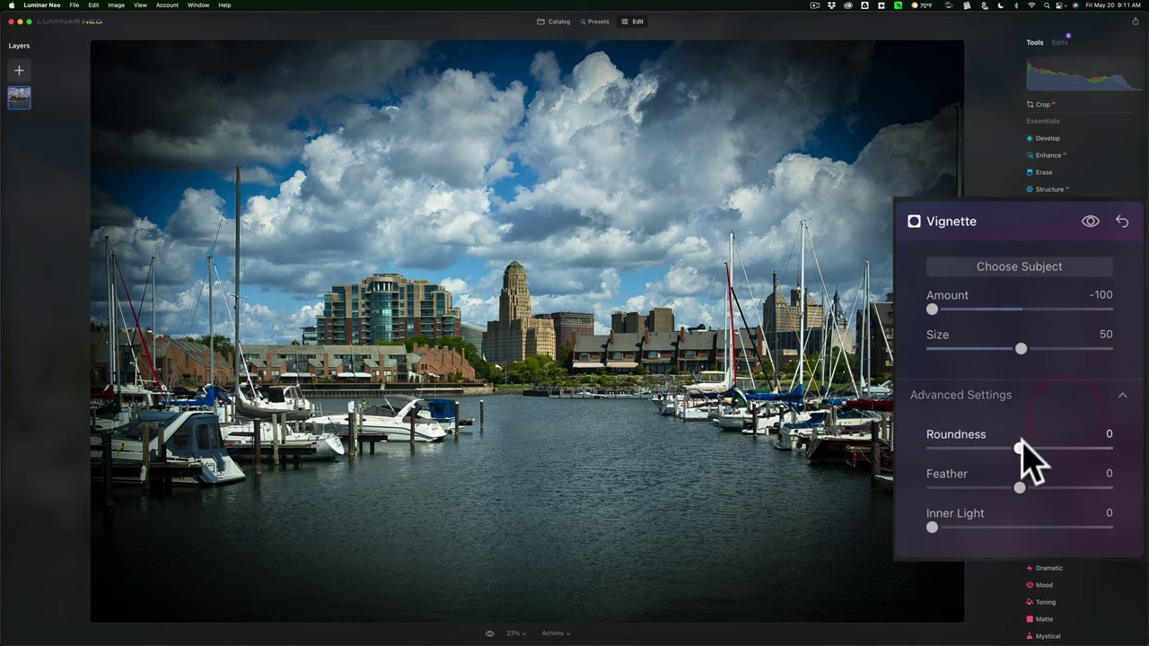
mouse_move(1020, 447)
mouse_down()
mouse_move(1073, 448)
mouse_move(954, 447)
mouse_move(1025, 448)
mouse_up()
drag(1020, 492, 1068, 491)
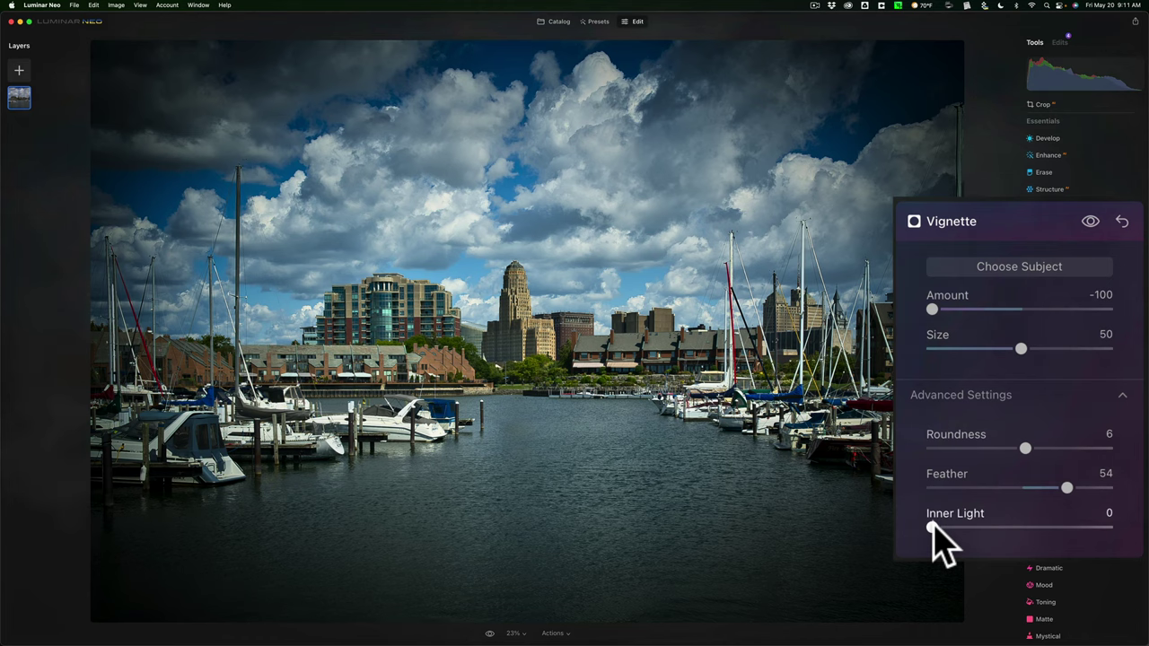
mouse_move(933, 527)
mouse_down()
mouse_move(970, 526)
mouse_move(930, 526)
mouse_up()
click(1121, 220)
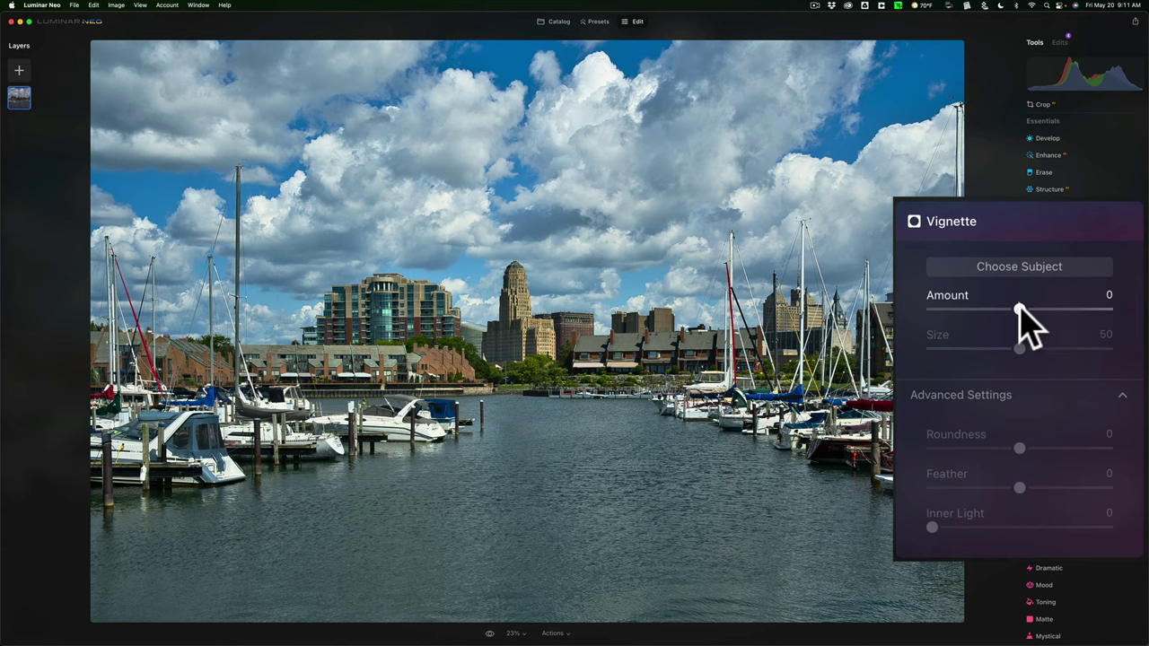
Centre the vignette on the tall tower using Choose Subject
mouse_move(1017, 307)
mouse_down()
mouse_move(994, 307)
mouse_move(1019, 307)
mouse_up()
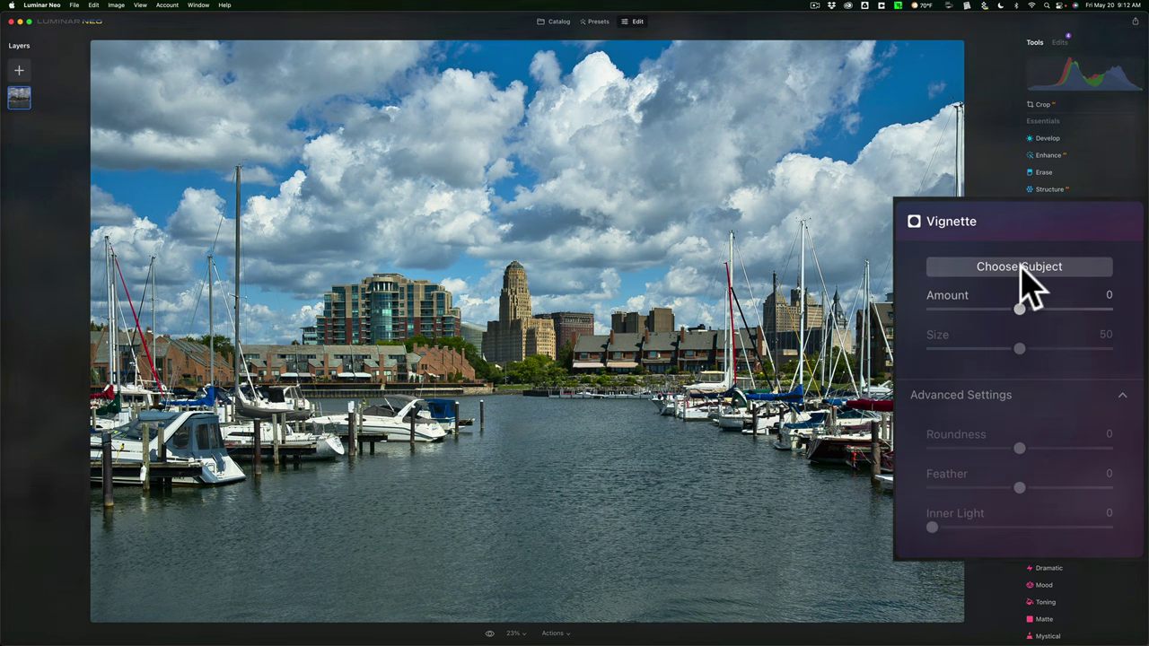
click(1020, 269)
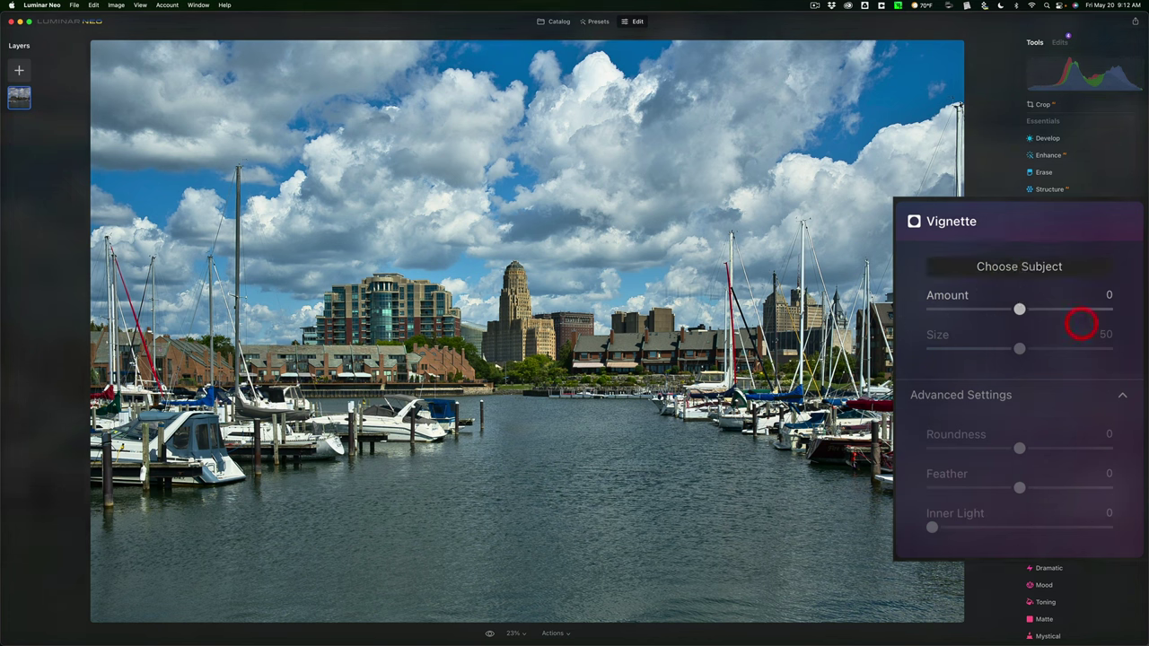
click(513, 286)
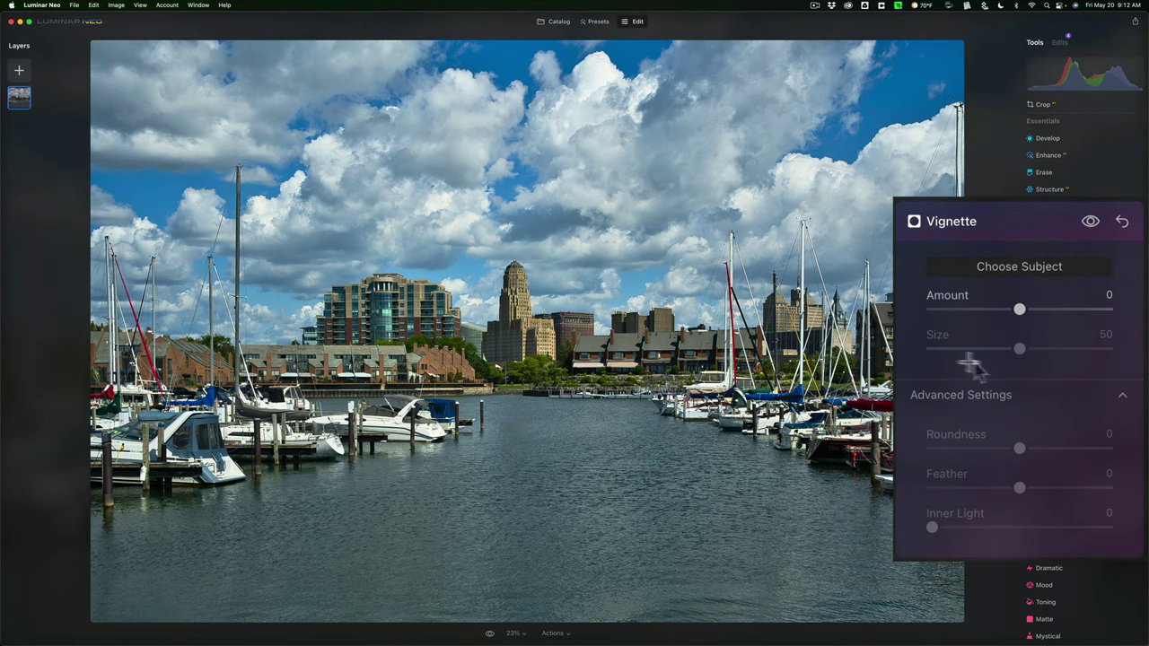
Set the vignette Amount to -40 and Inner Light to 12
drag(1018, 308, 987, 308)
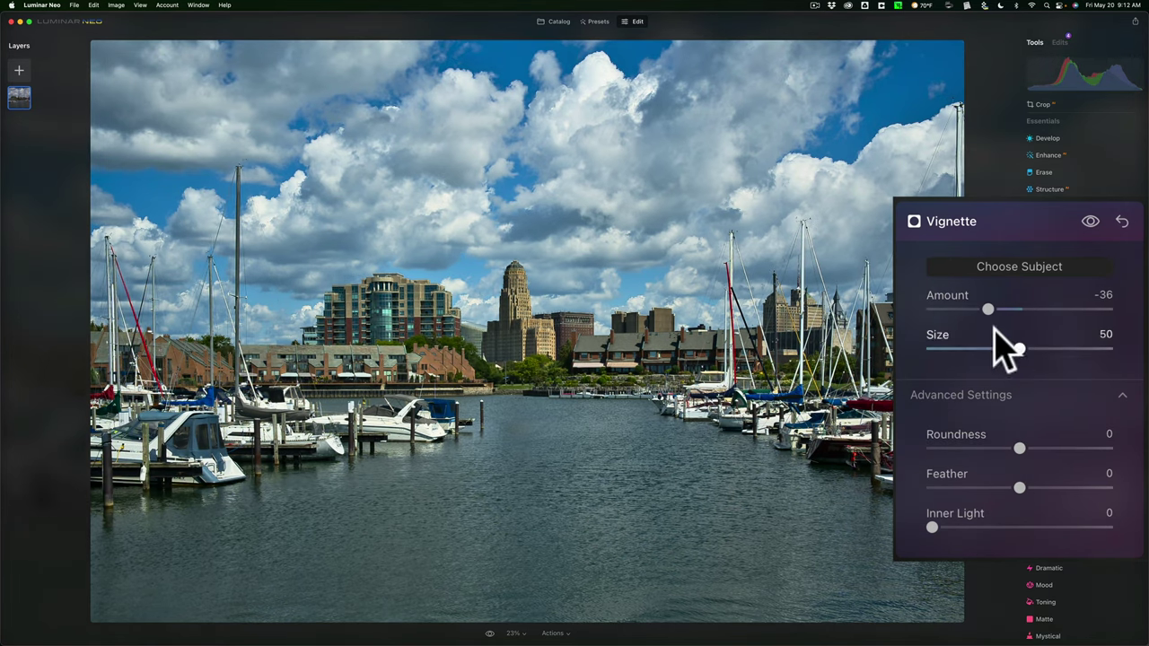
drag(987, 308, 983, 308)
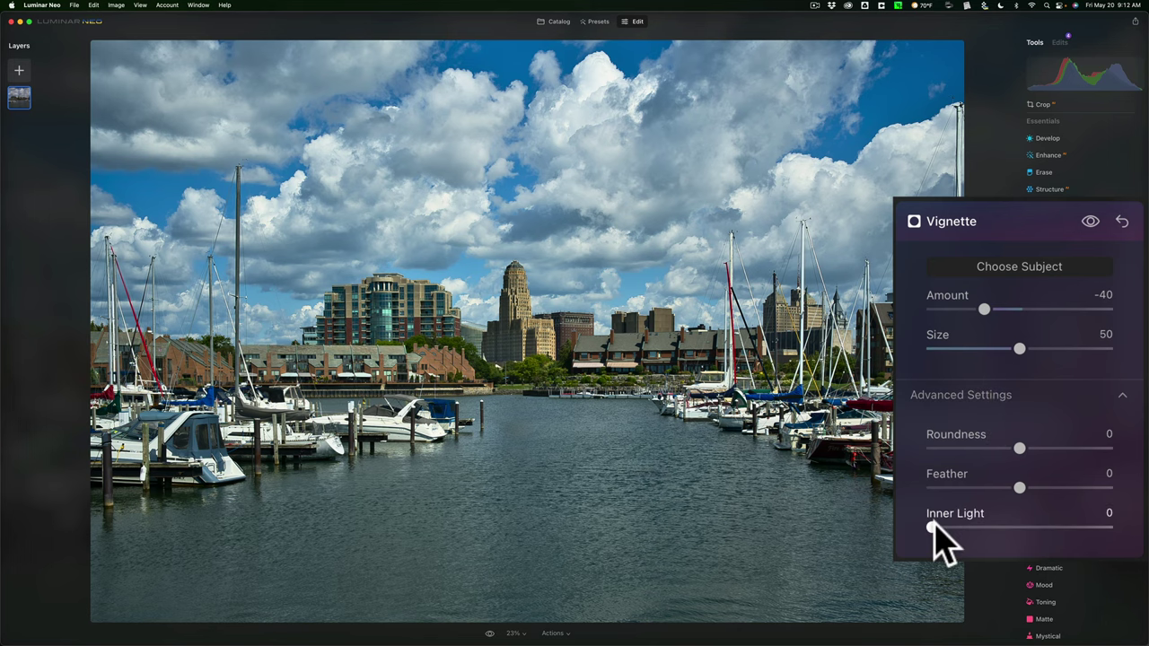
mouse_move(941, 527)
mouse_down()
mouse_move(1142, 543)
mouse_move(1086, 525)
mouse_move(954, 518)
mouse_up()
click(1058, 453)
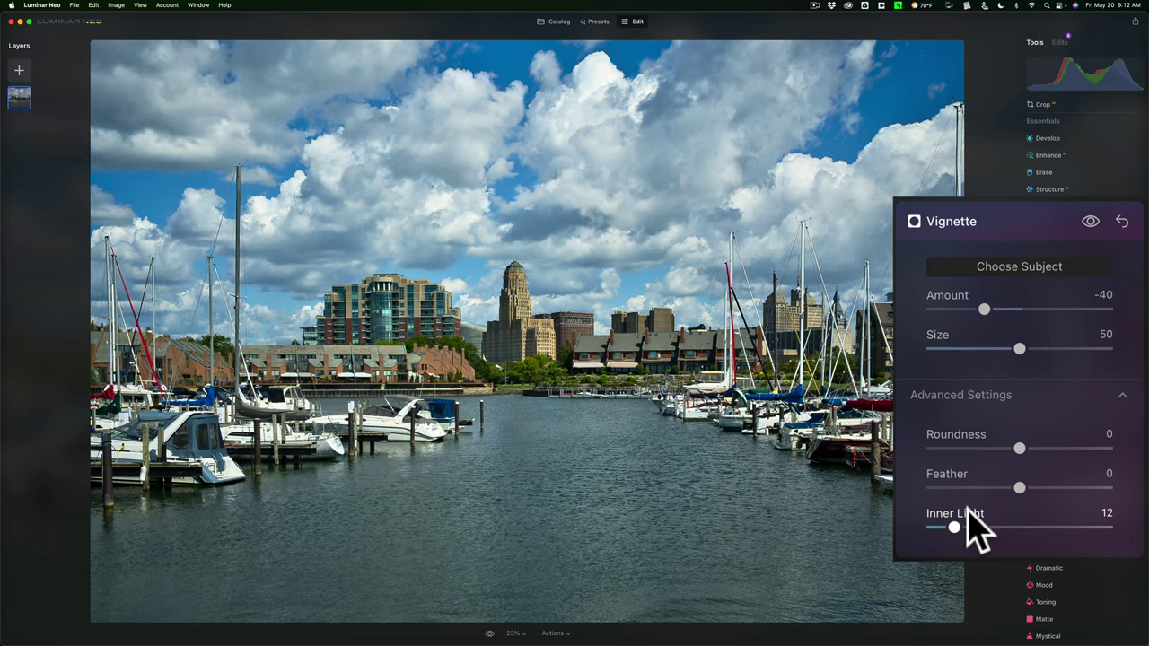
click(993, 220)
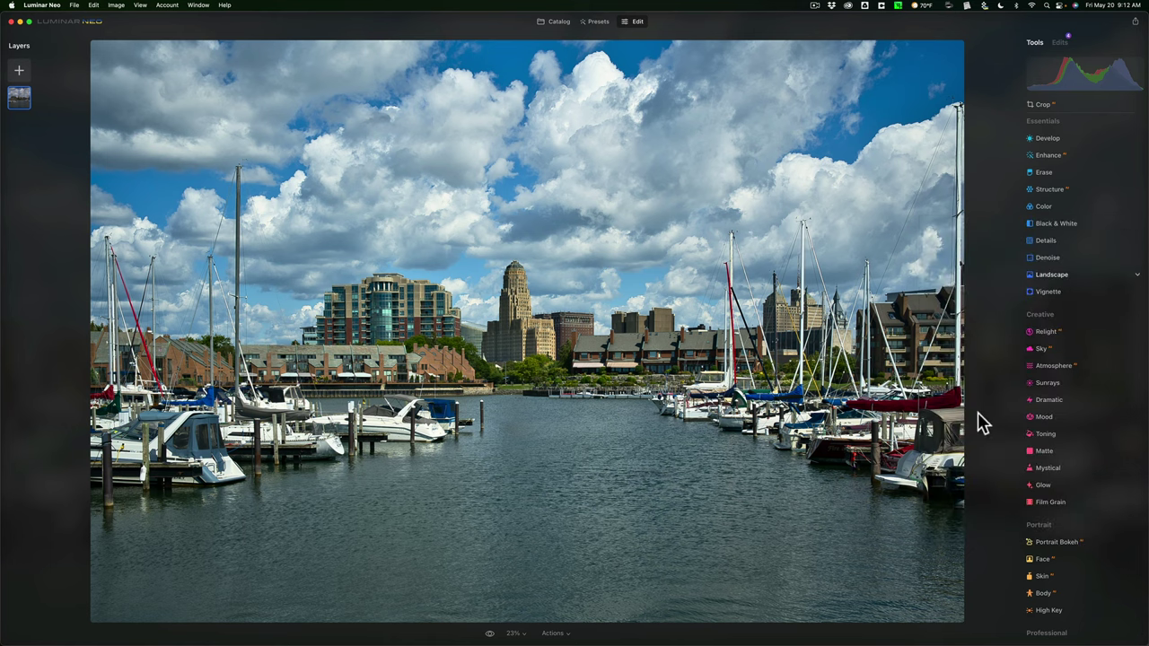
Set Relight Brightness Near to 33 after resetting earlier trial values
click(1073, 337)
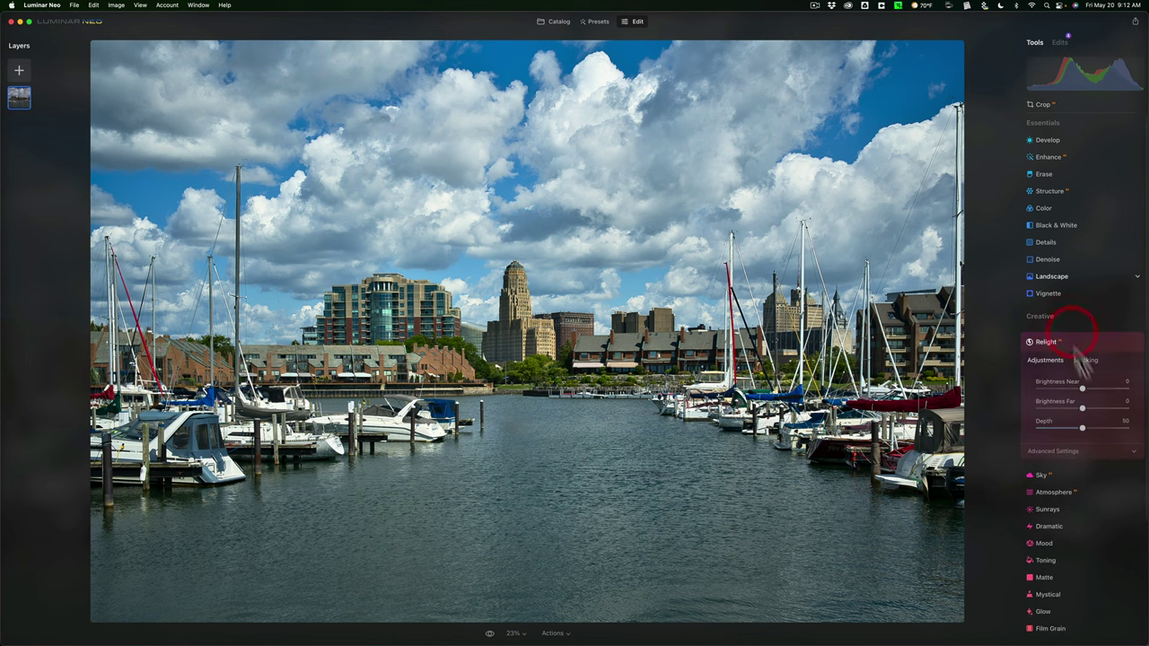
drag(1018, 378, 1042, 381)
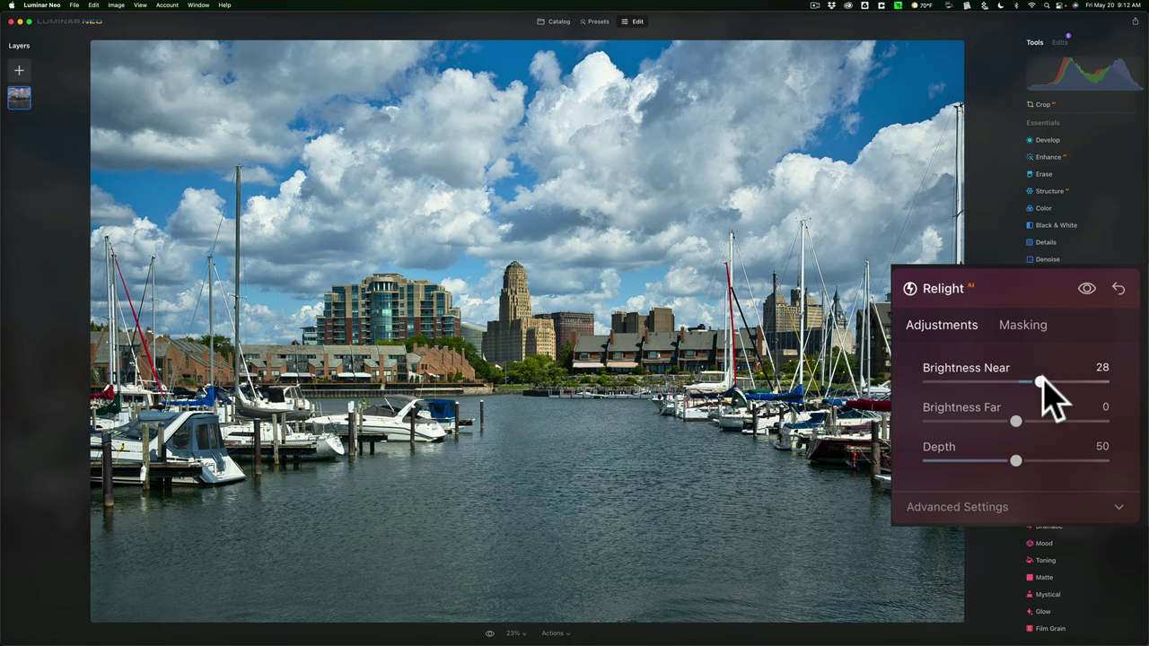
click(1052, 420)
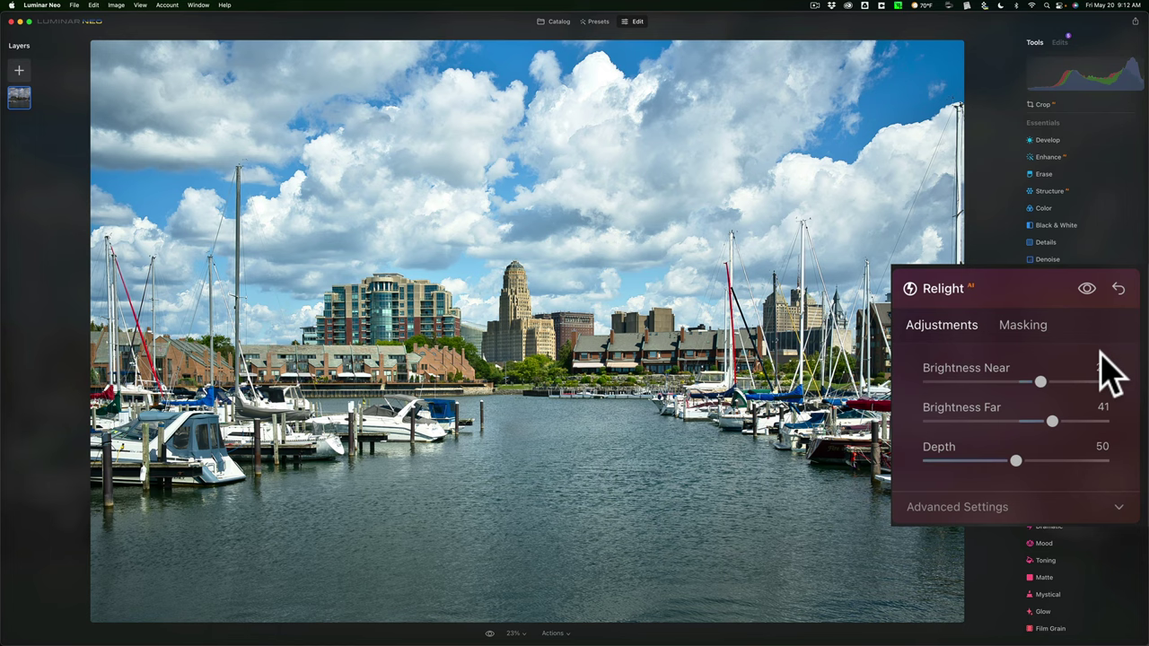
click(1117, 287)
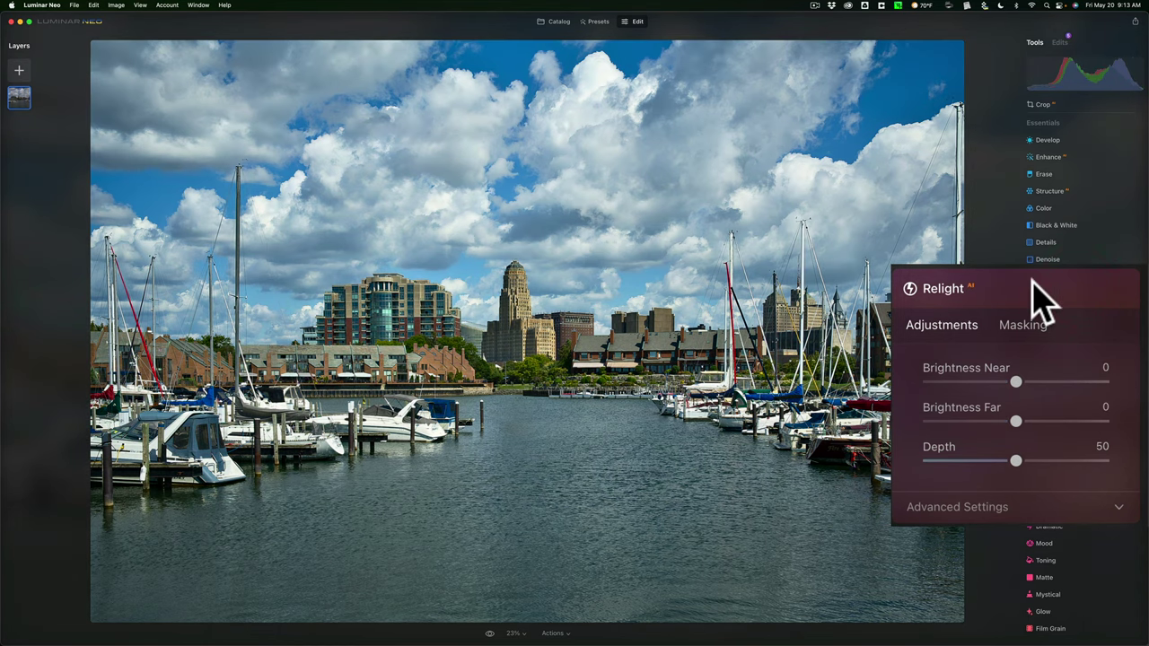
drag(1023, 381, 1055, 393)
click(1118, 288)
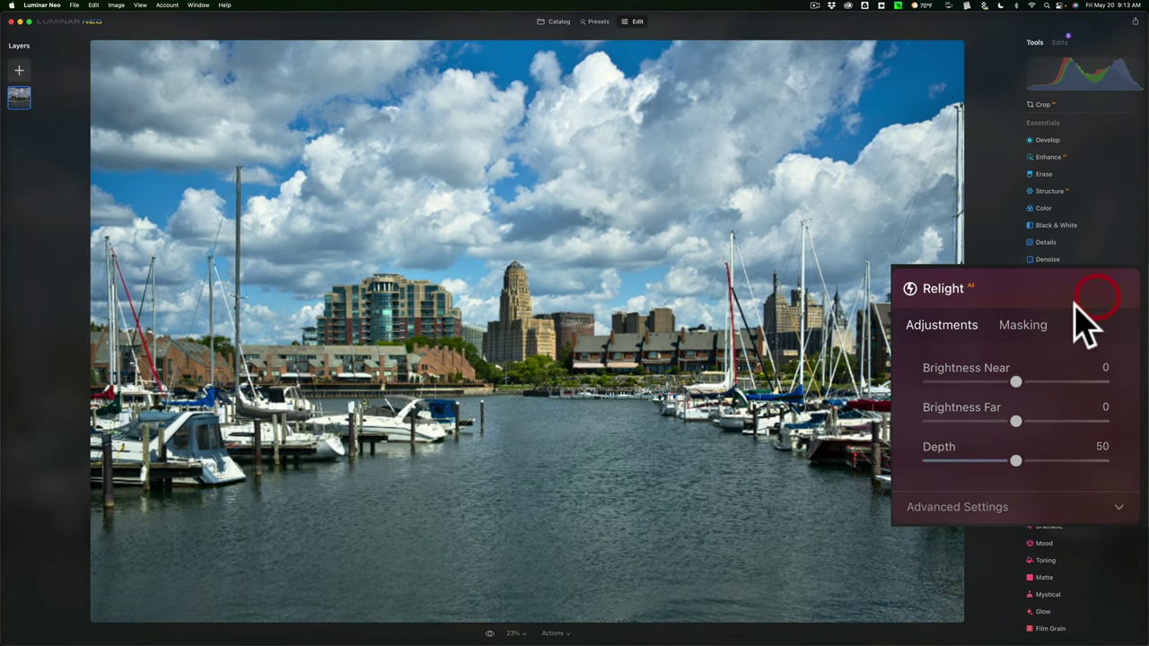
click(1047, 381)
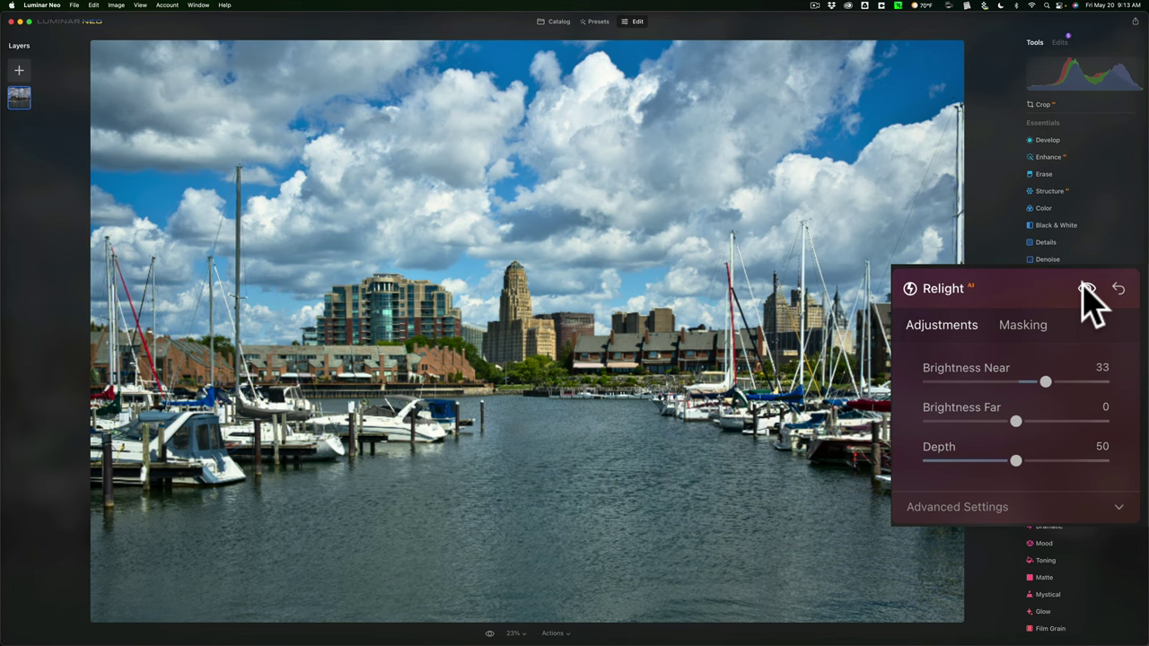
Toggle Relight's visibility to compare the photo with and without it
click(1086, 287)
click(1086, 287)
click(1086, 288)
click(1084, 287)
click(1079, 287)
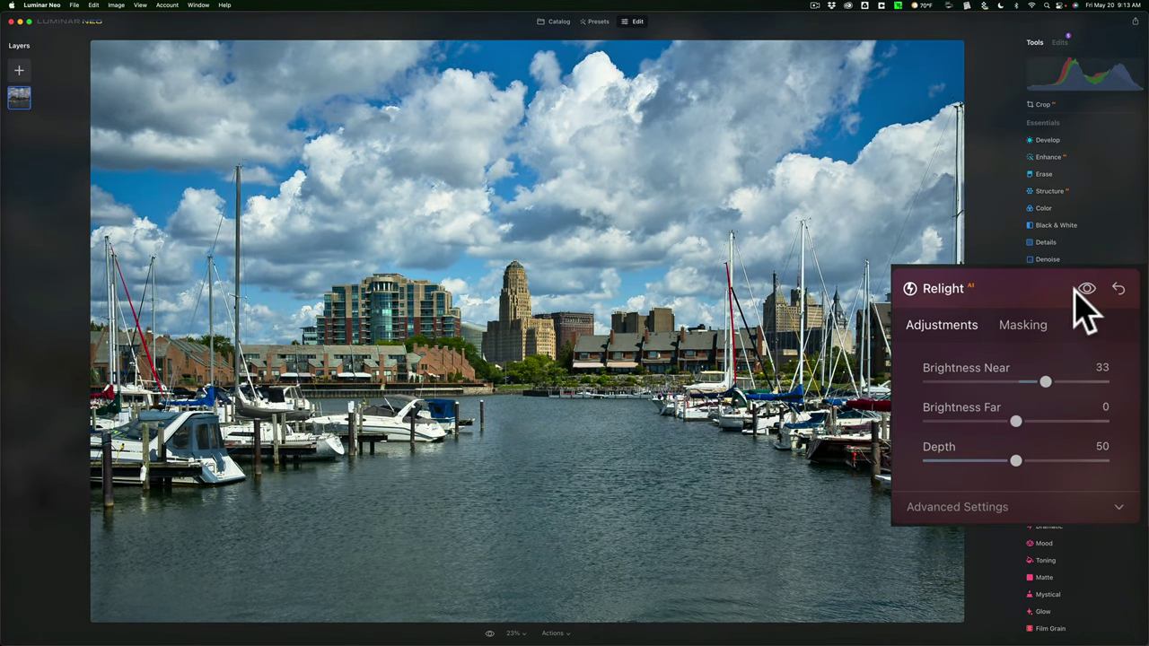
click(987, 292)
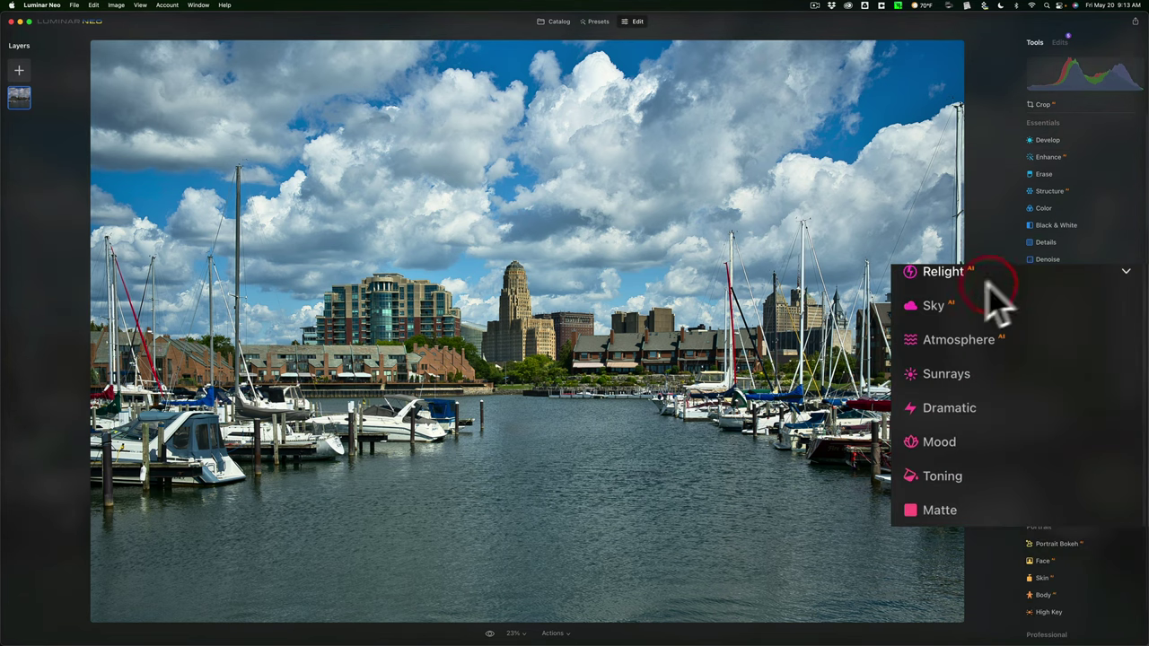
click(1060, 42)
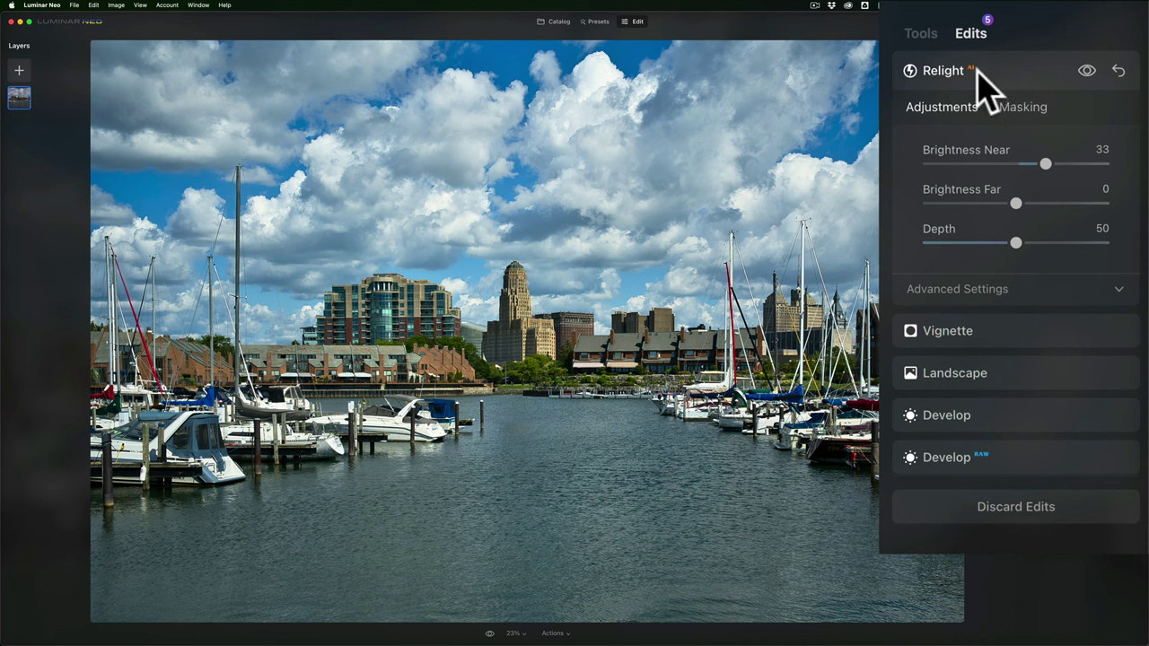
click(997, 65)
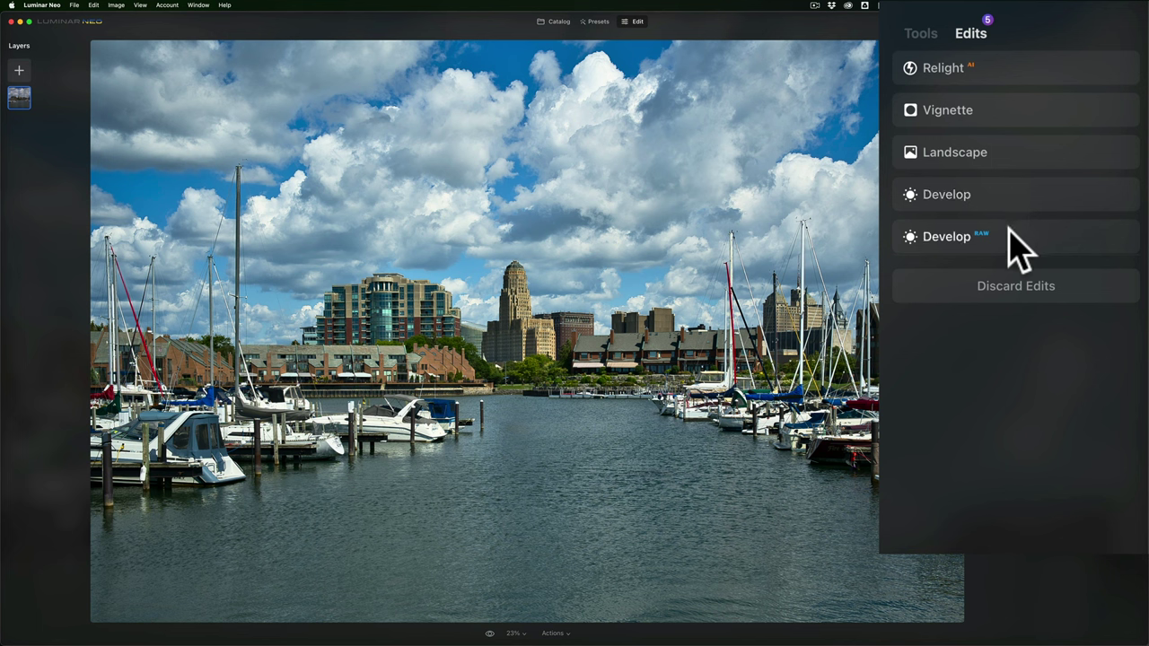
click(917, 32)
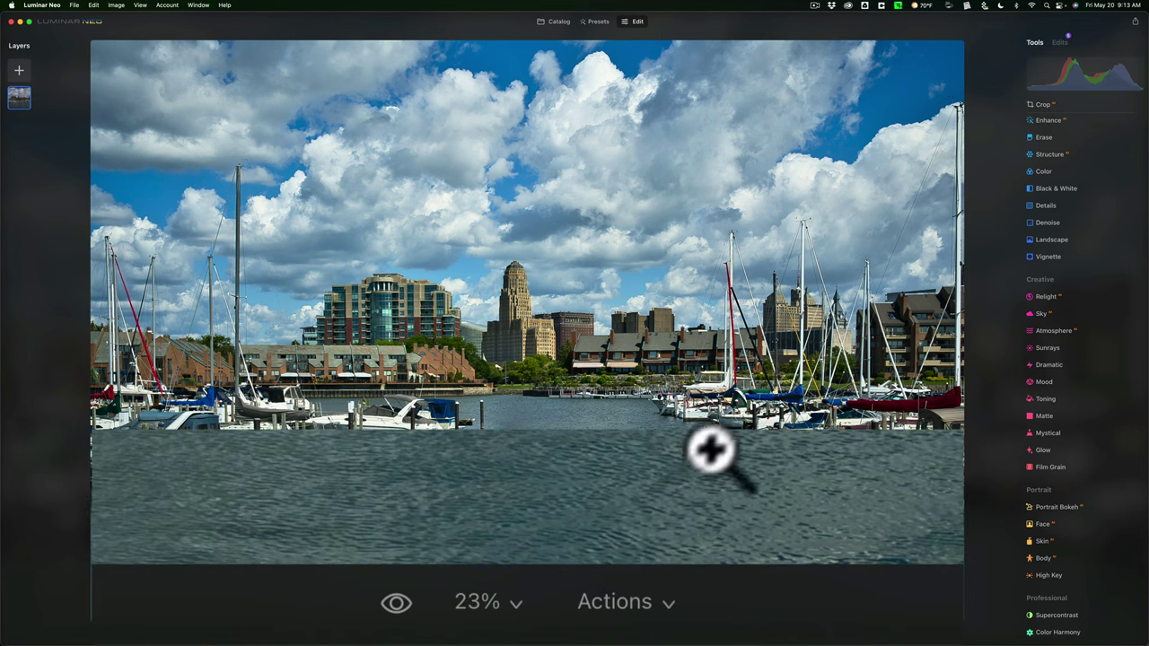
click(552, 633)
click(621, 567)
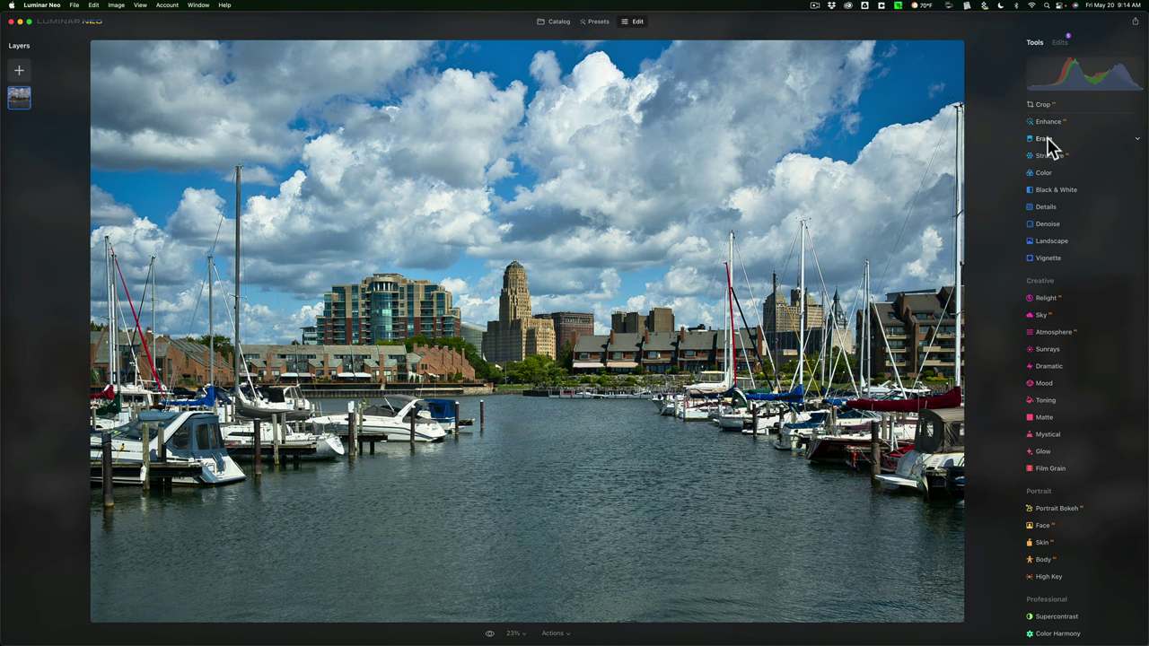
scroll(1047, 227, up, 2)
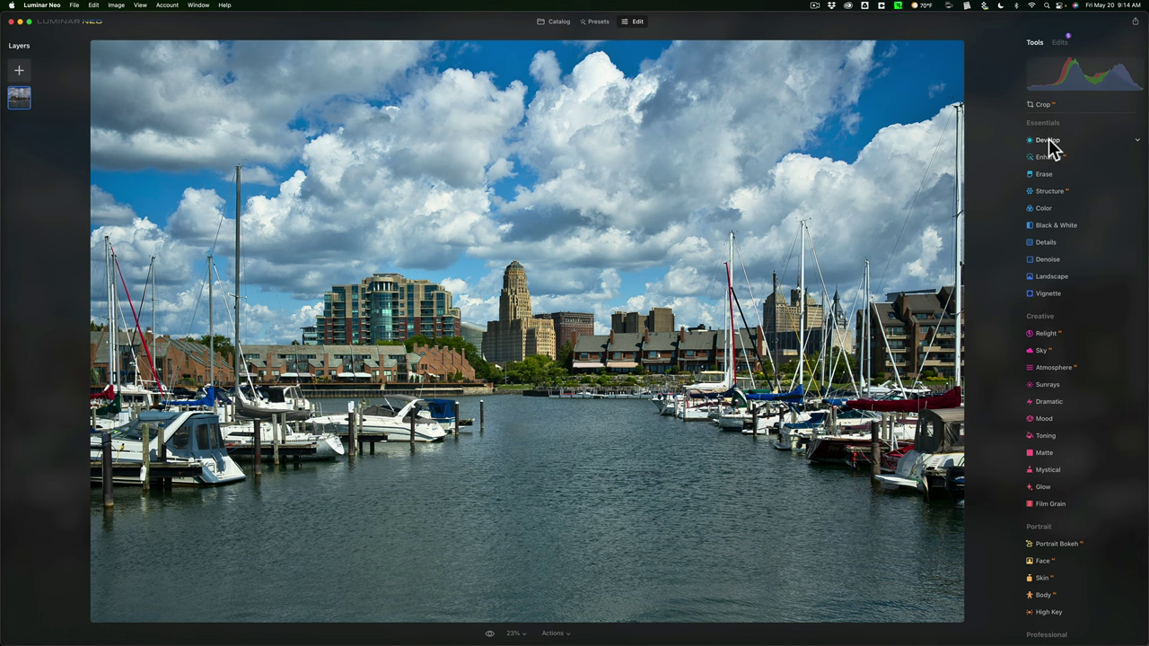
click(1061, 42)
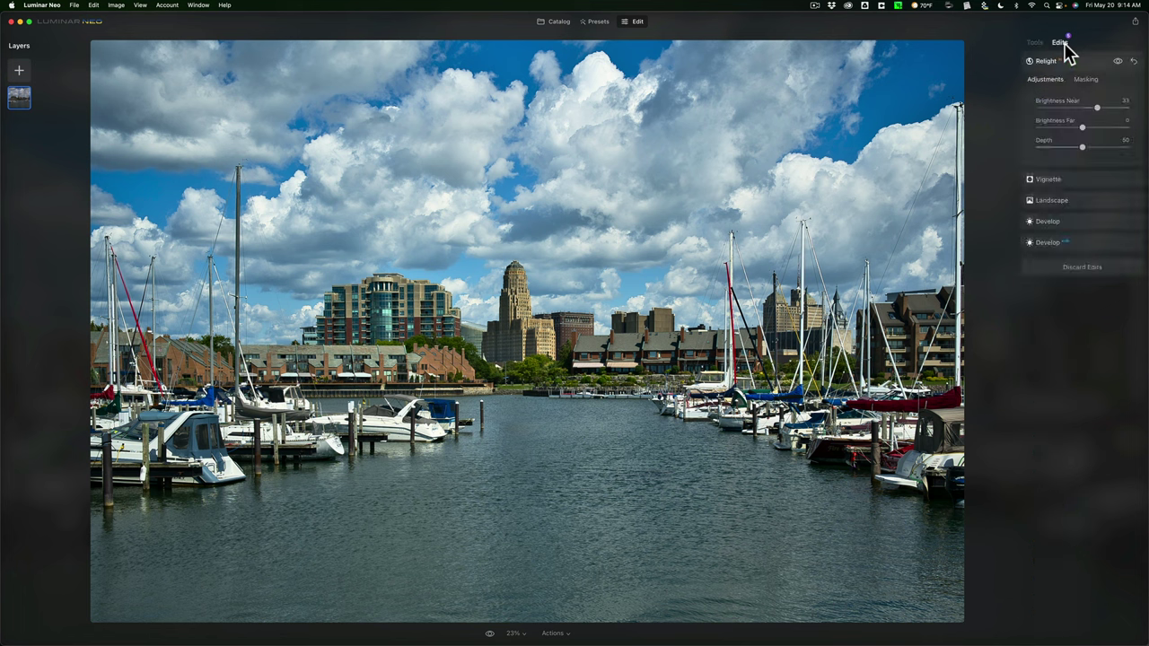
click(1077, 256)
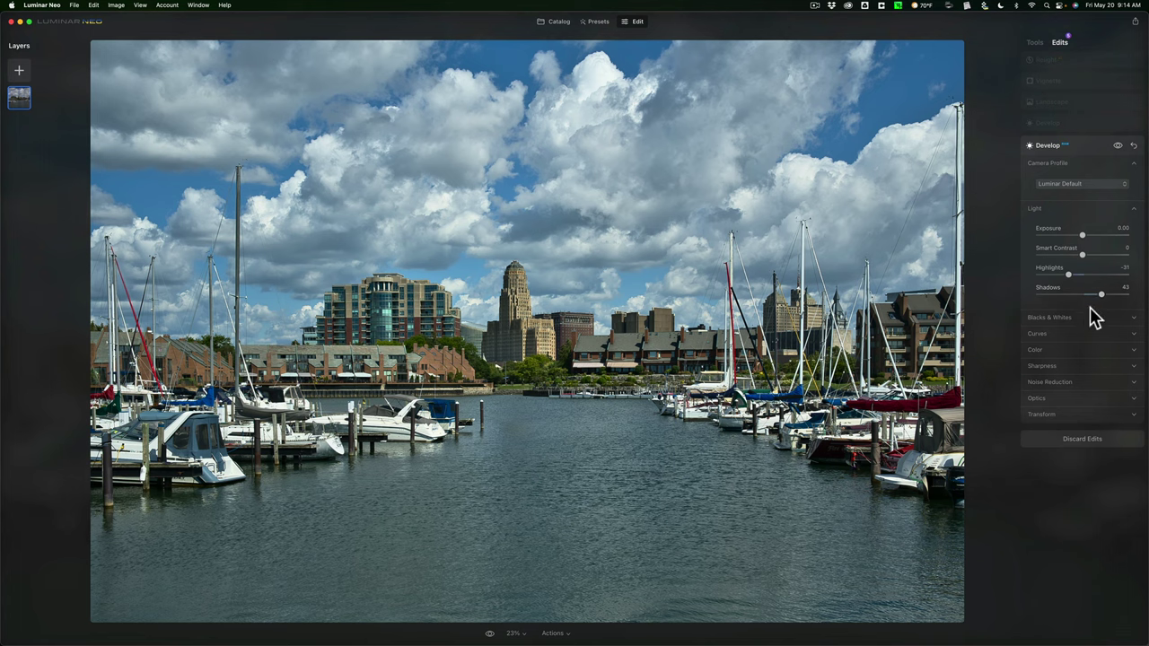
click(1082, 148)
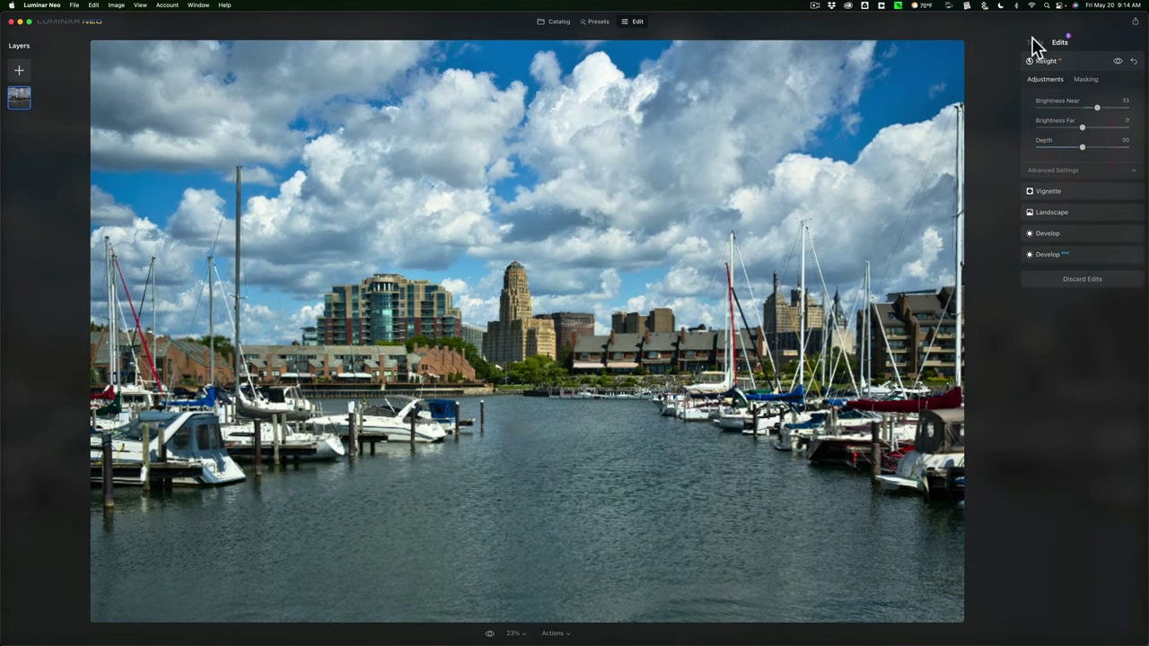
click(1032, 41)
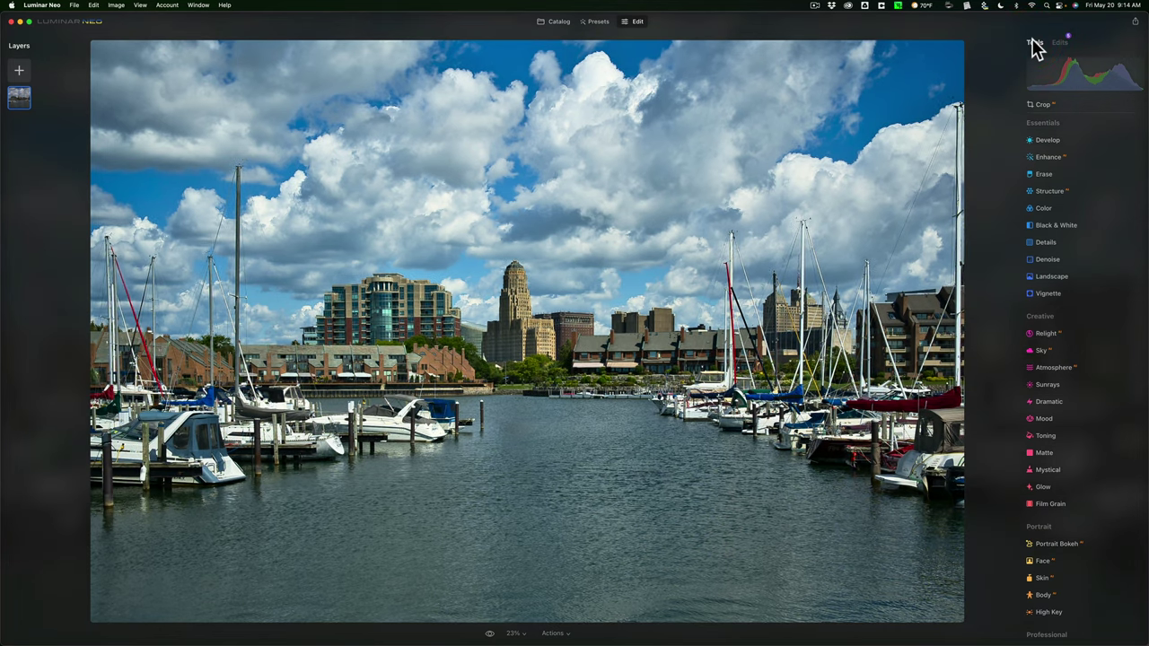